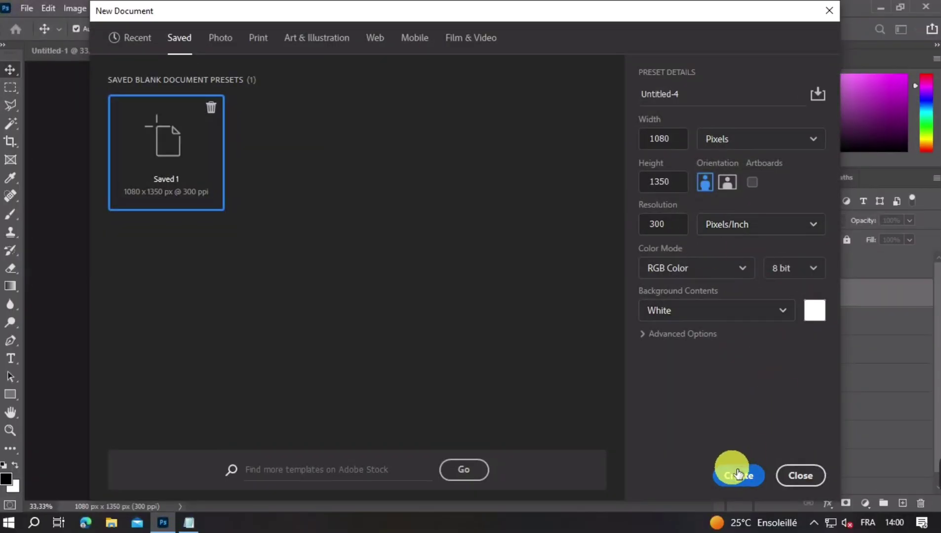
Create the blank 1080×1350 px portrait document
click(731, 475)
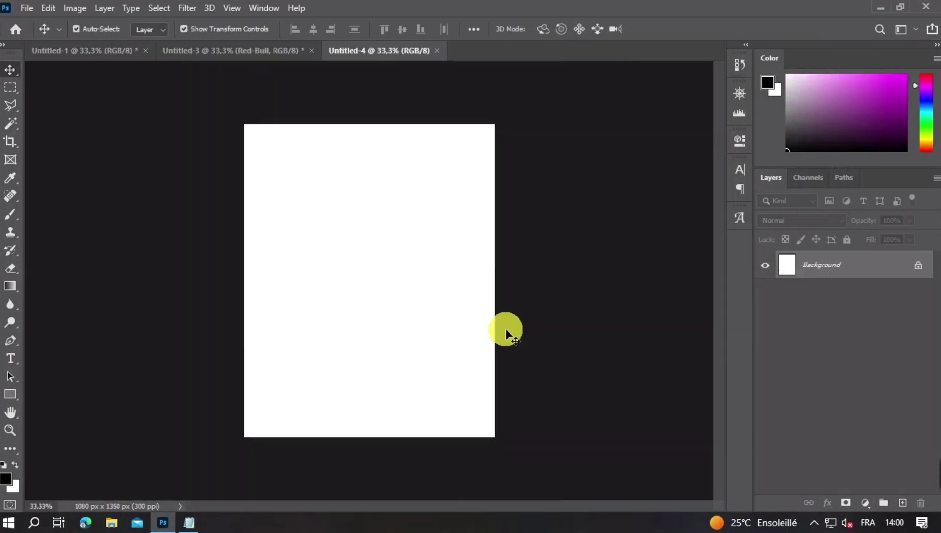
Add a Solid Color fill layer in light blue #5caefa
click(864, 495)
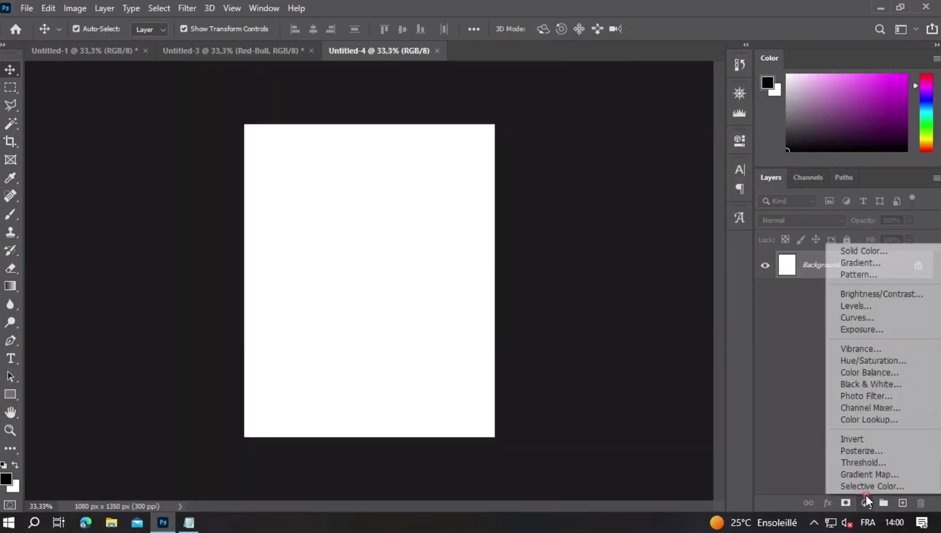
click(887, 255)
click(190, 523)
click(257, 194)
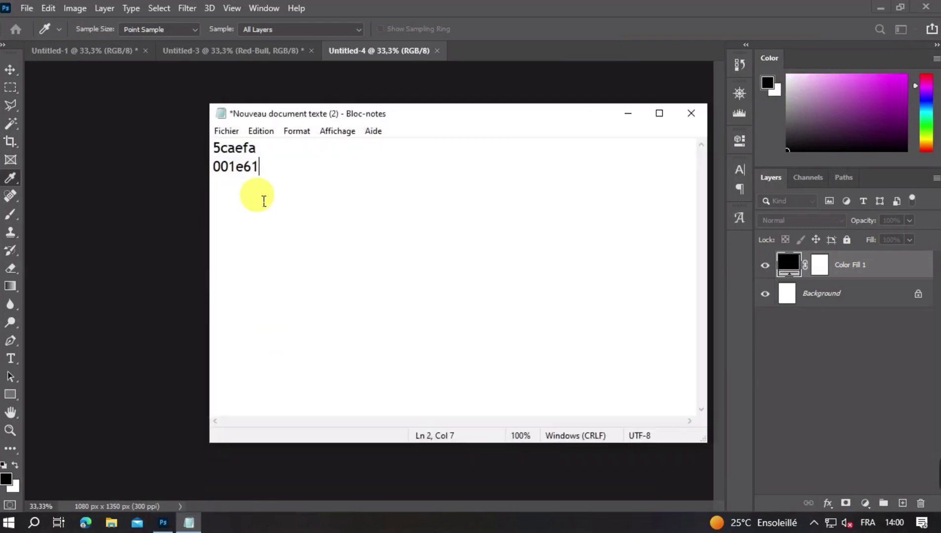
click(238, 153)
key(ctrl+c)
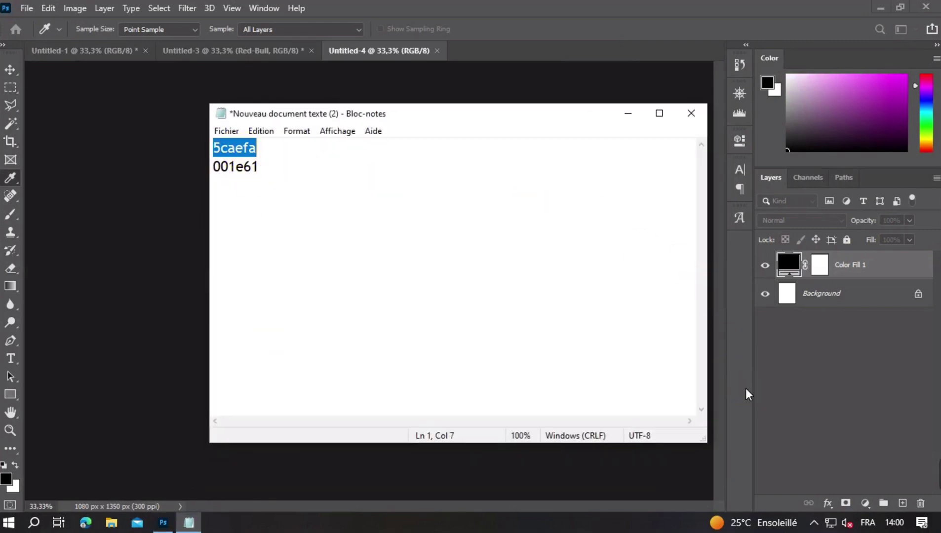
click(747, 392)
click(457, 373)
key(ctrl+v)
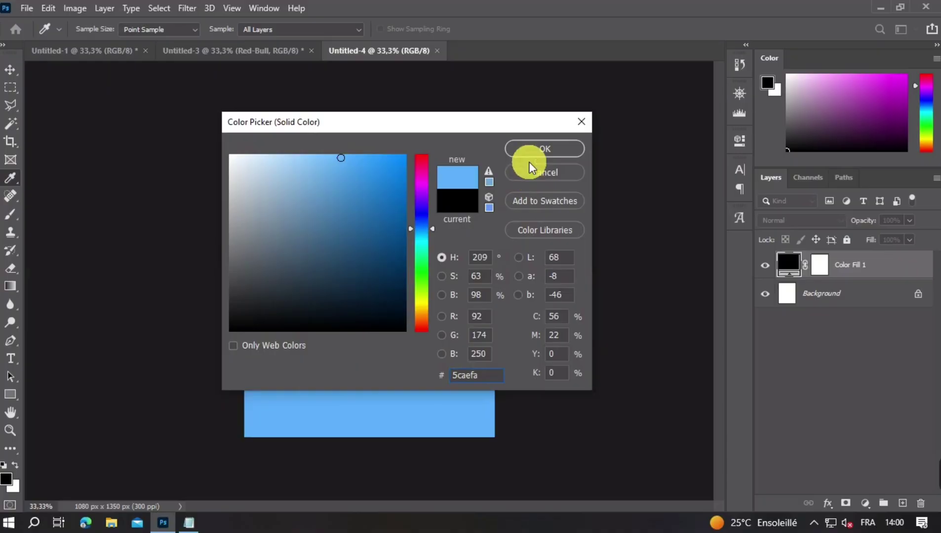
click(529, 150)
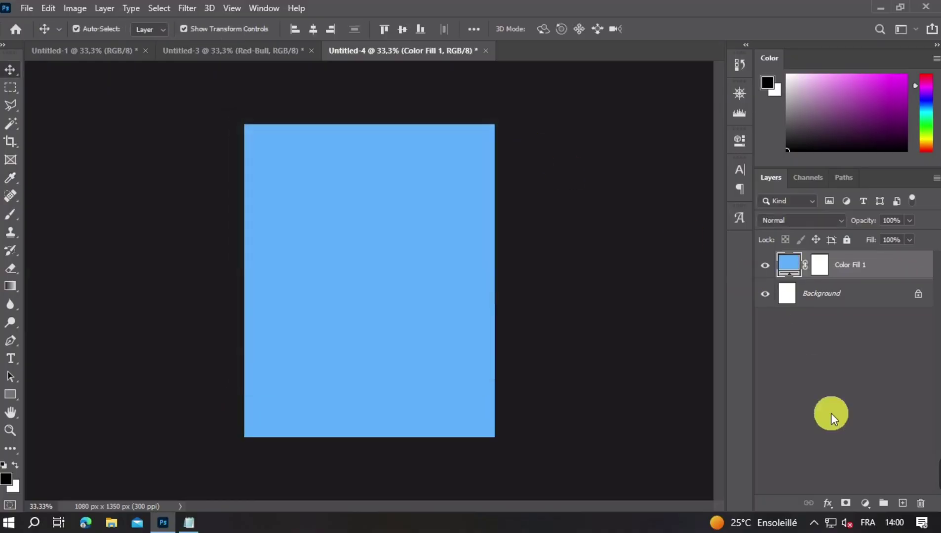
Add a navy #001e61 Solid Color fill above it and toggle both layers to compare
click(879, 506)
click(820, 258)
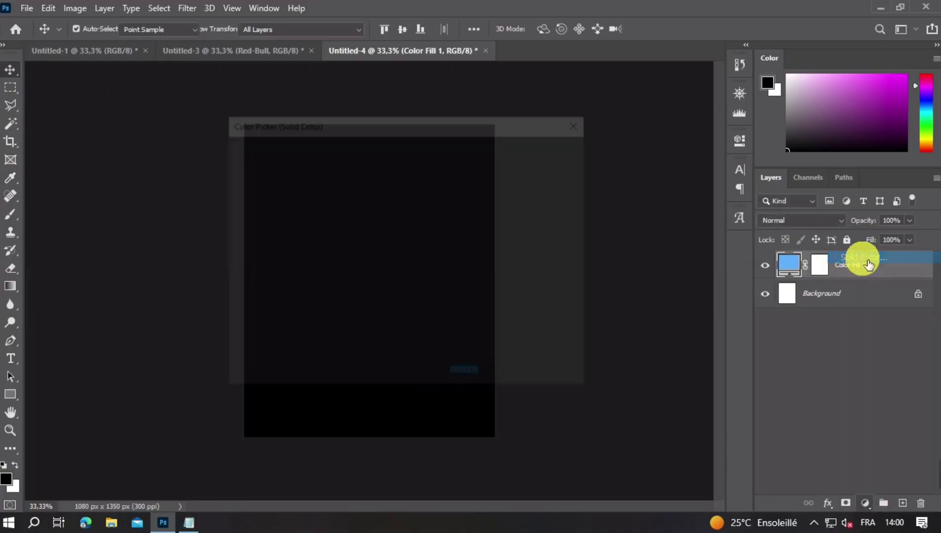
click(189, 522)
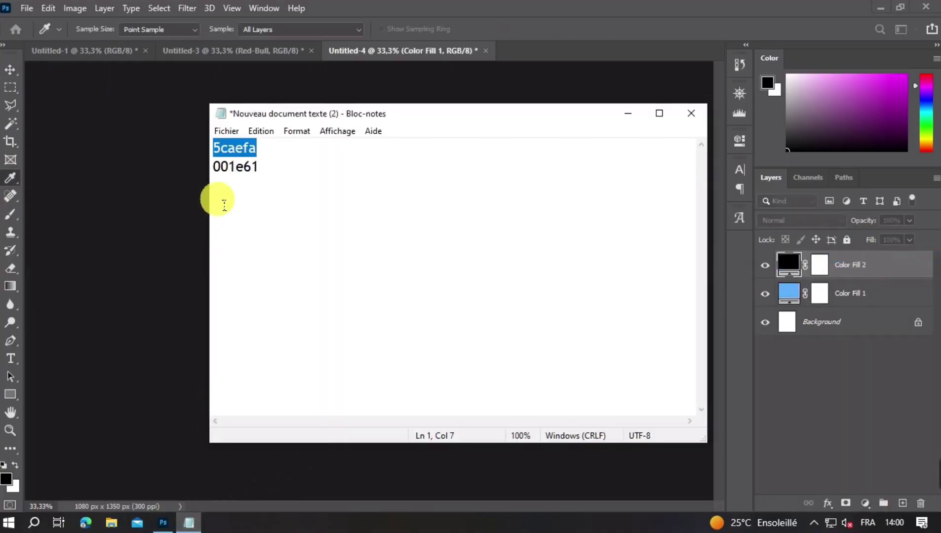
double_click(237, 186)
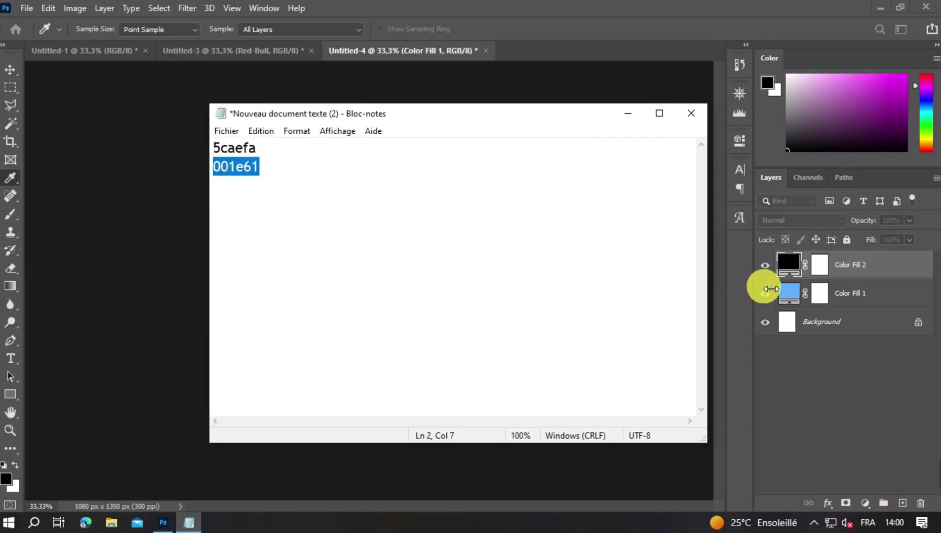
double_click(789, 265)
key(ctrl+v)
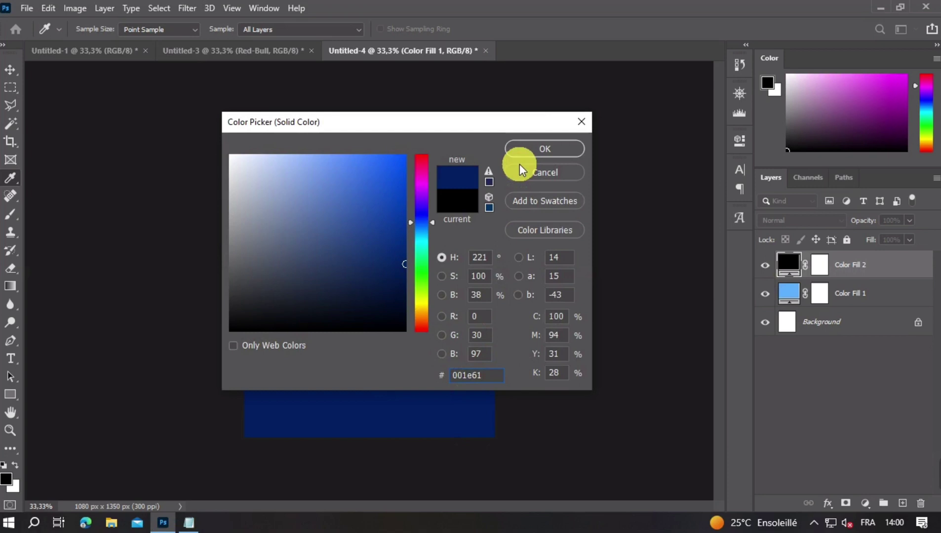
click(545, 149)
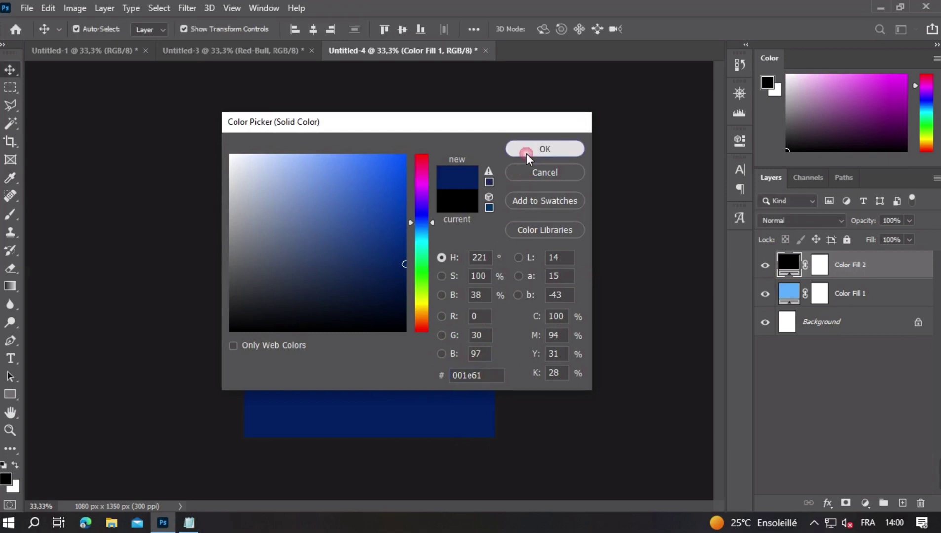
click(766, 267)
click(765, 294)
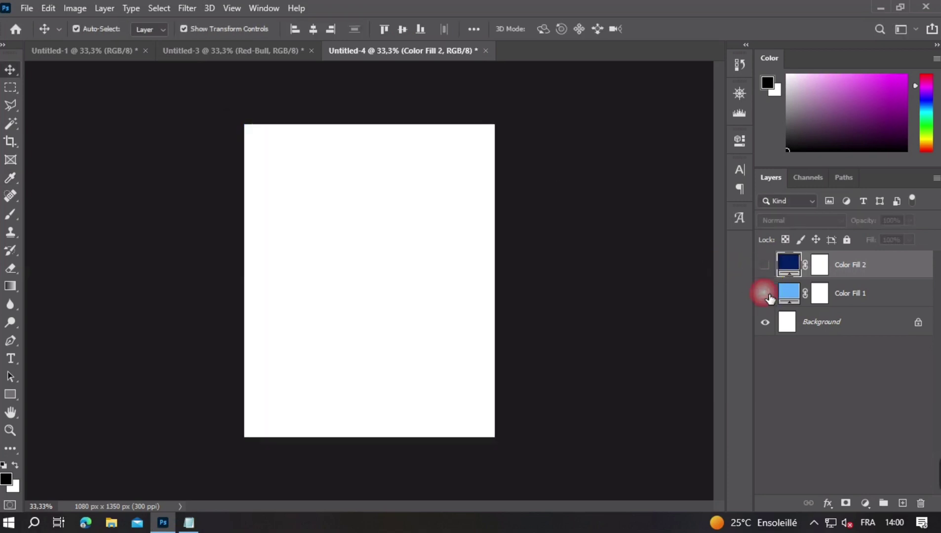
click(766, 265)
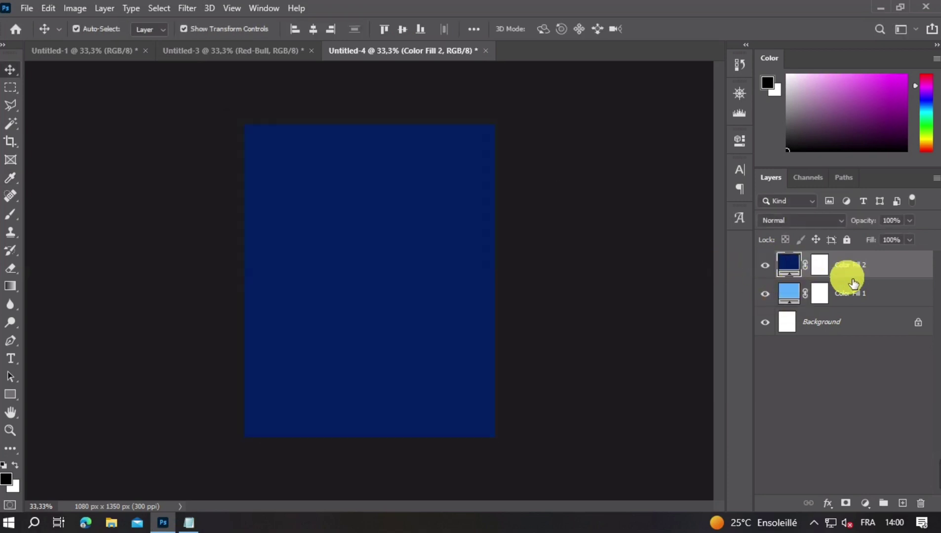
Paint one huge soft black dab on Color Fill 2's mask near the upper centre
click(824, 267)
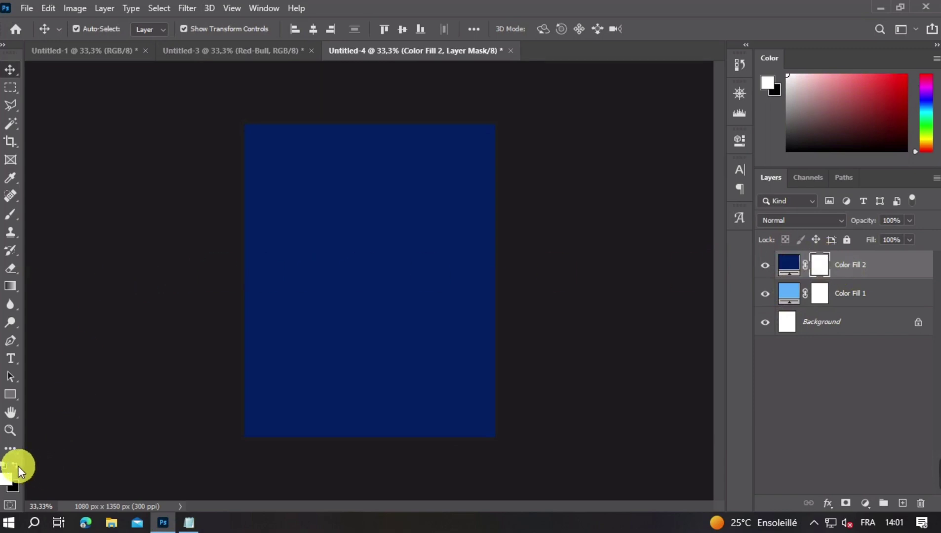
click(8, 218)
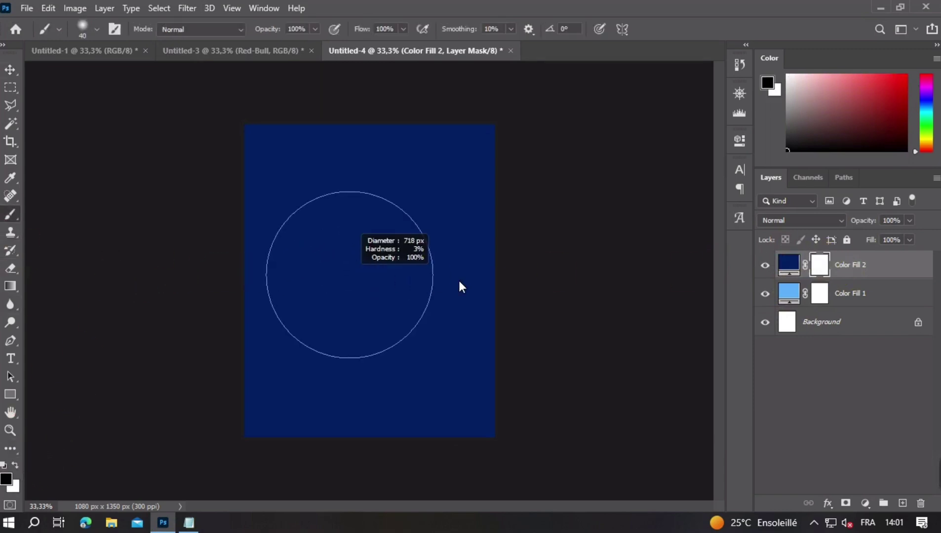
drag(459, 287, 470, 280)
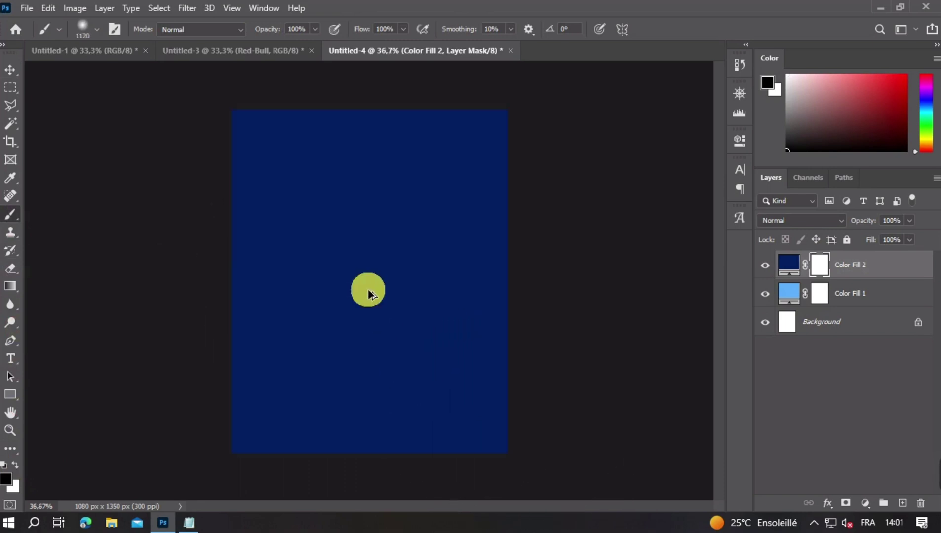
drag(369, 293, 374, 278)
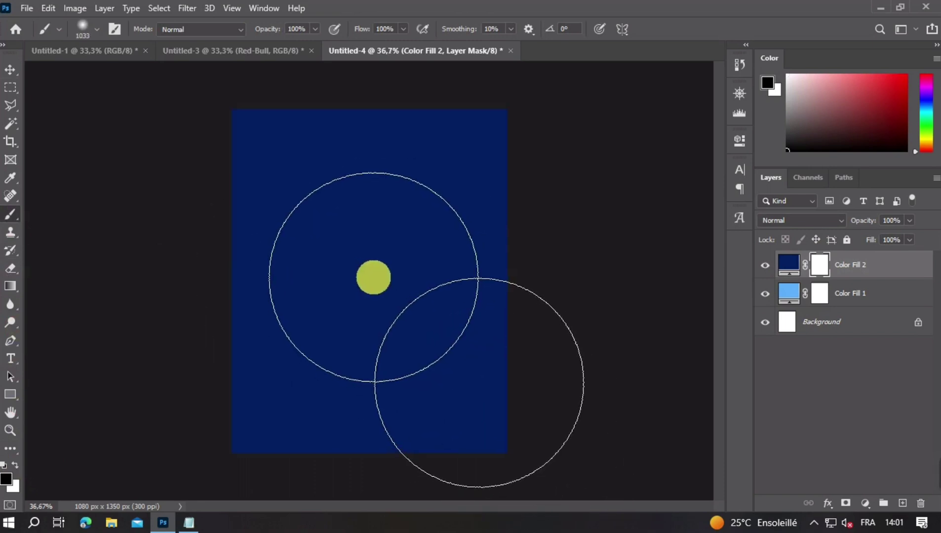
click(374, 278)
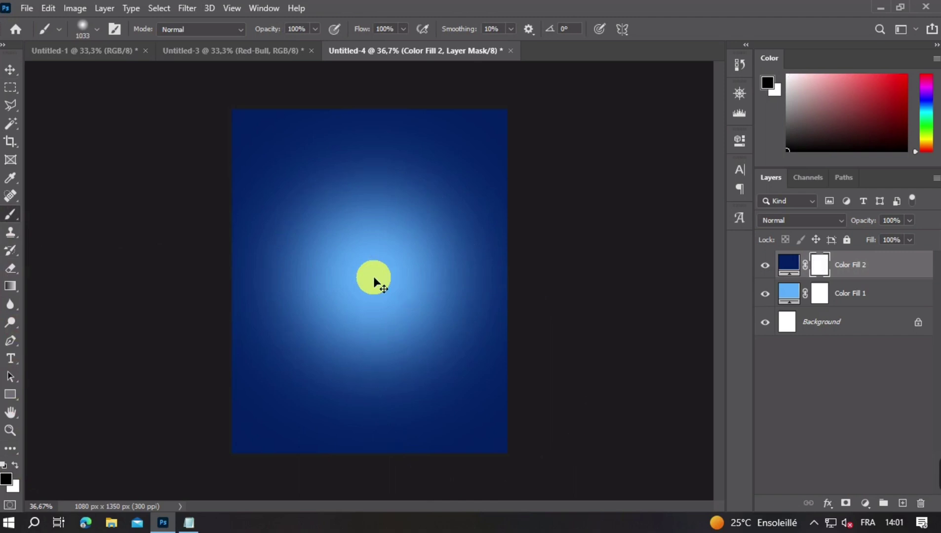
key(ctrl+z)
drag(386, 280, 367, 280)
click(370, 260)
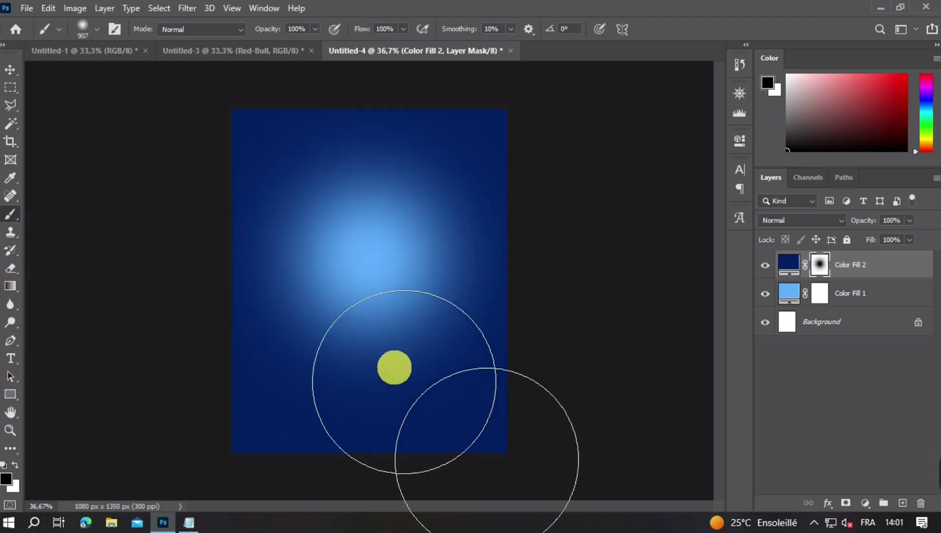
click(11, 74)
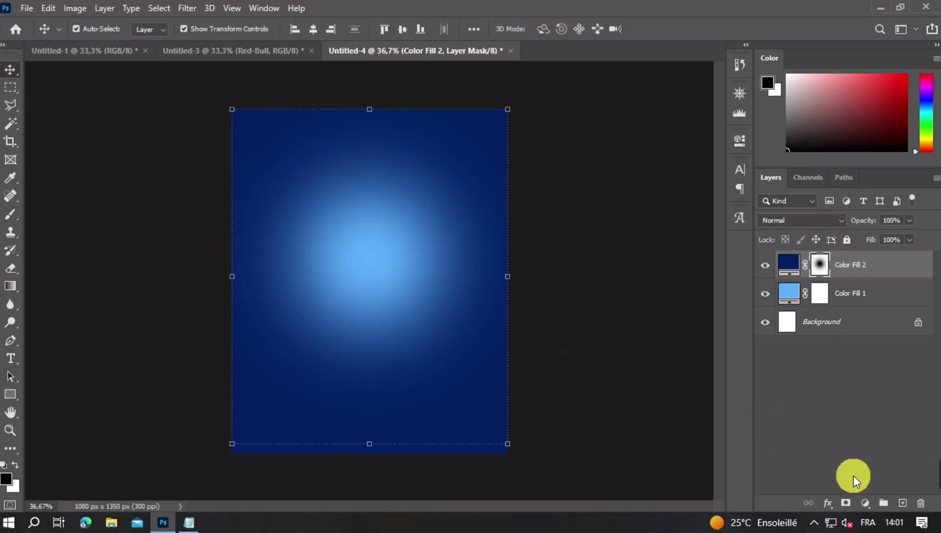
On a new layer, paint a white horizontal streak near the bottom with a flat soft brush
click(903, 505)
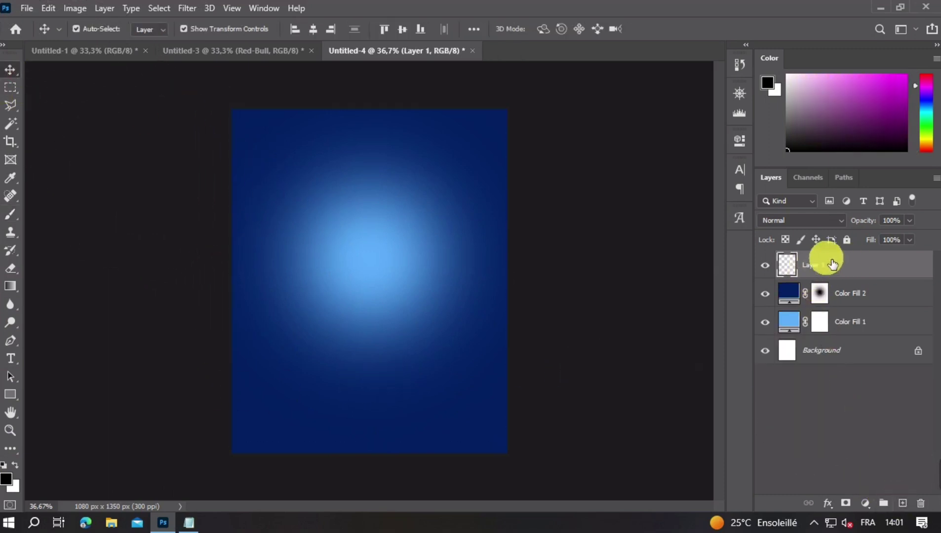
click(18, 464)
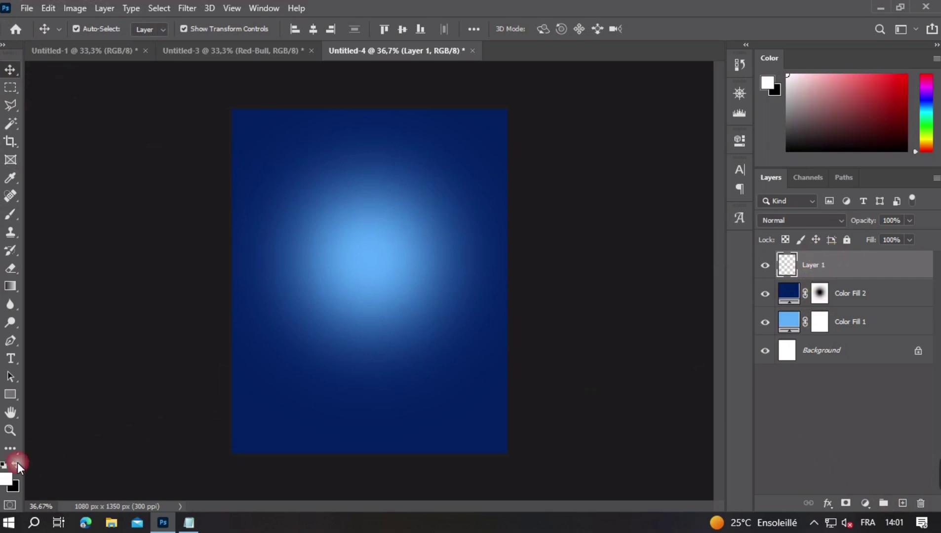
click(10, 214)
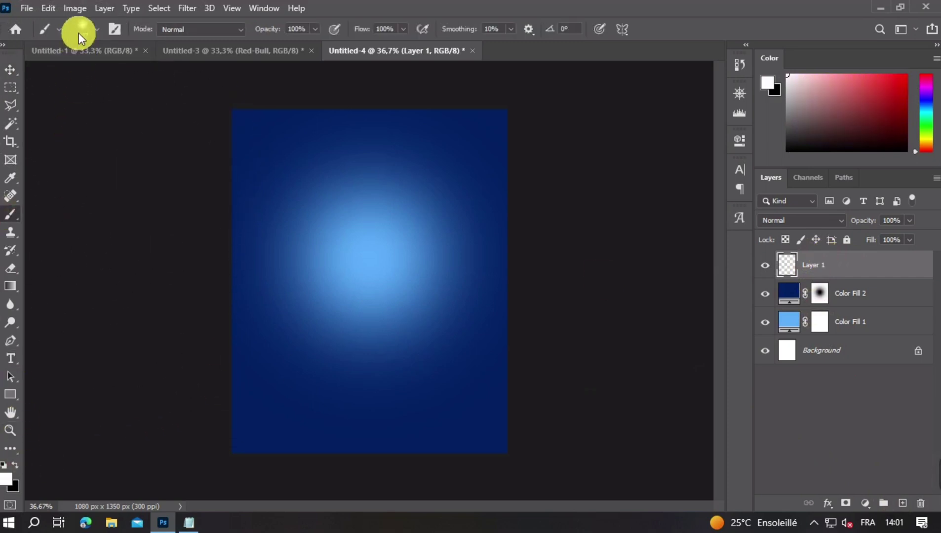
click(78, 31)
click(75, 137)
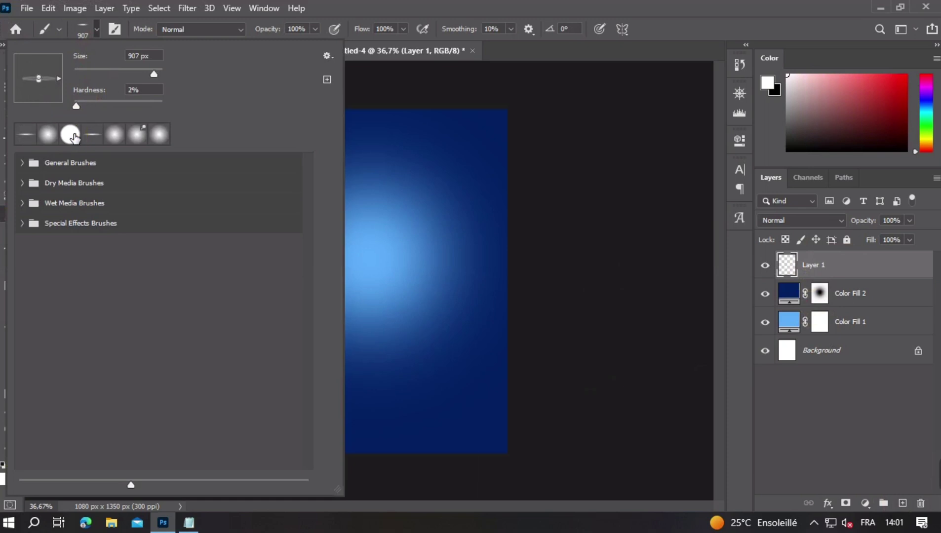
key(Return)
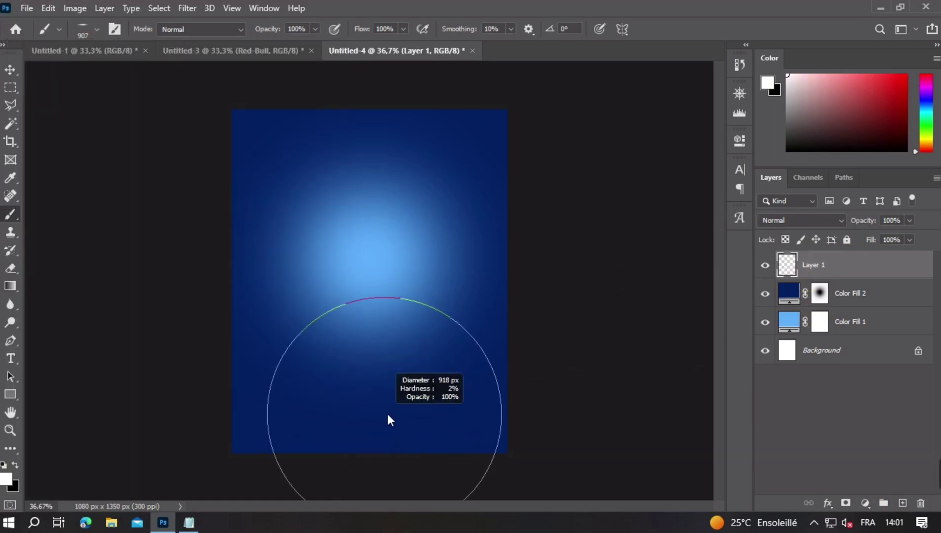
drag(374, 415, 449, 401)
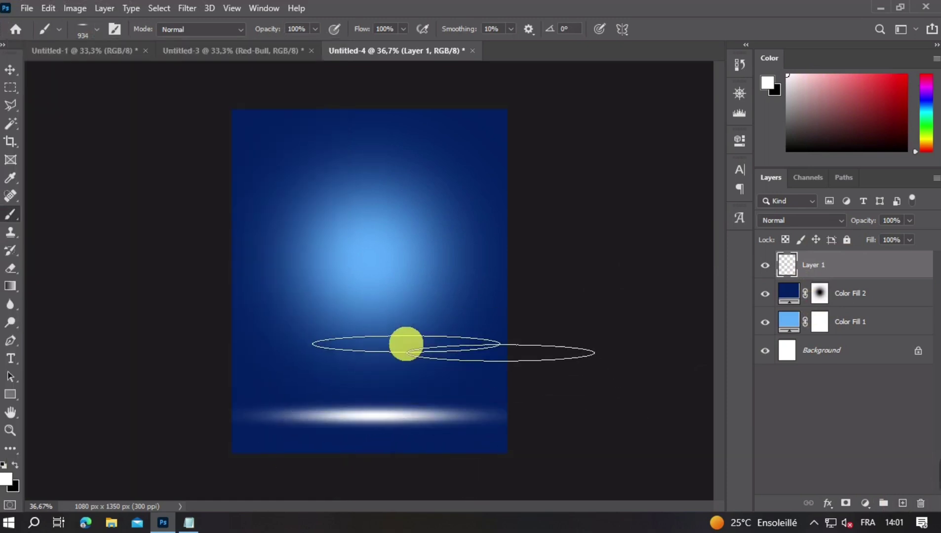
click(11, 69)
drag(403, 420, 410, 427)
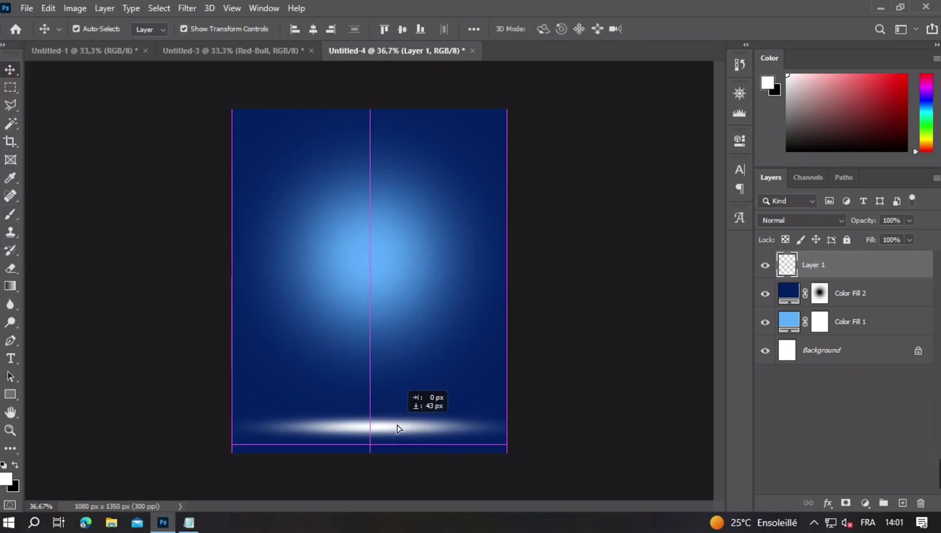
Blend Layer 1 as Soft Light and stretch the streak slightly taller
click(797, 221)
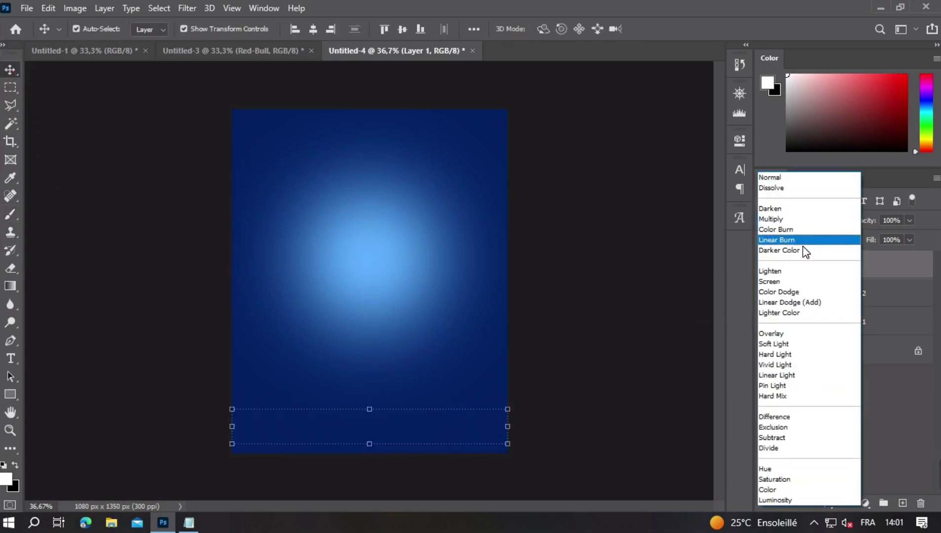
click(790, 344)
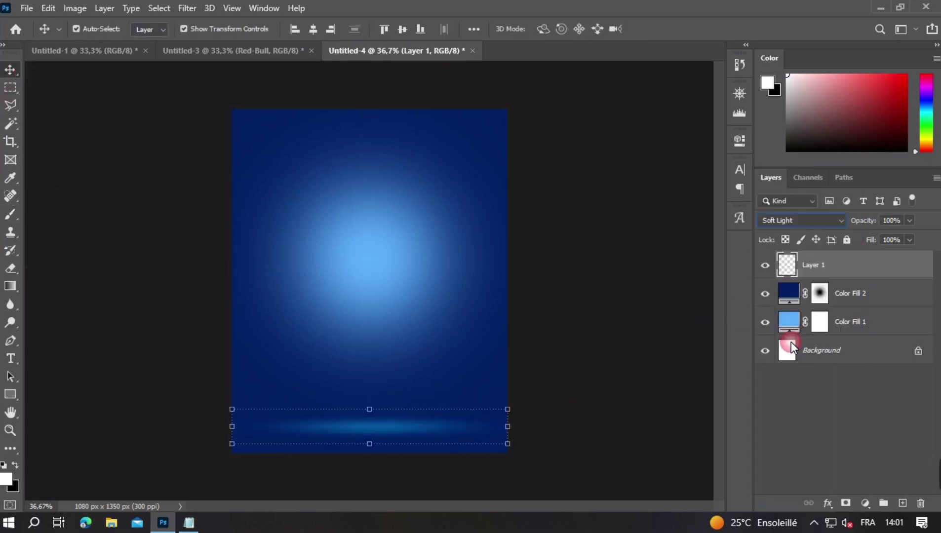
drag(382, 409, 382, 403)
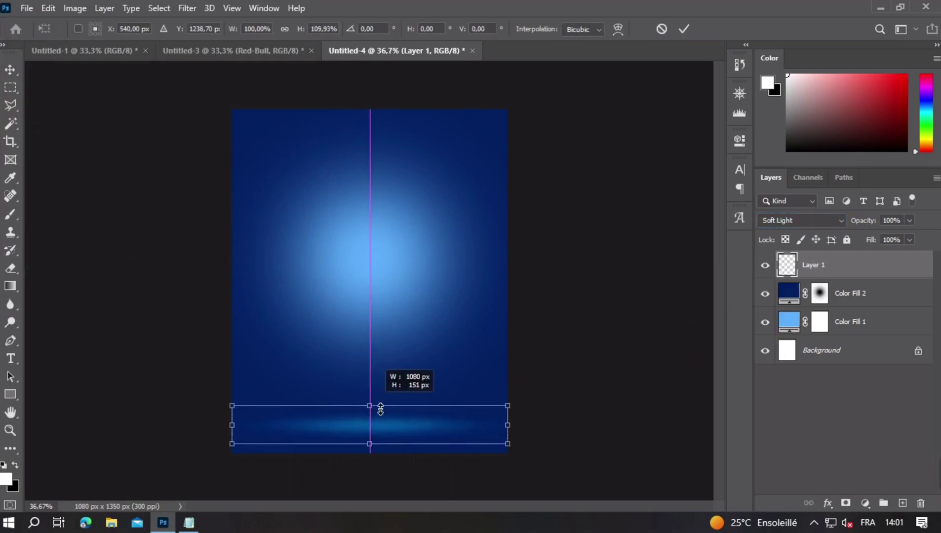
key(Return)
click(548, 402)
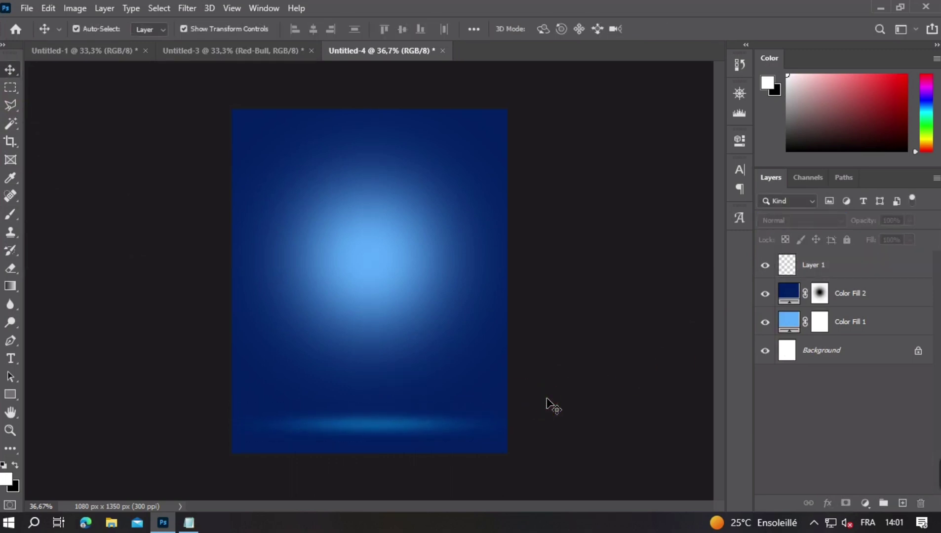
key(ctrl+minus)
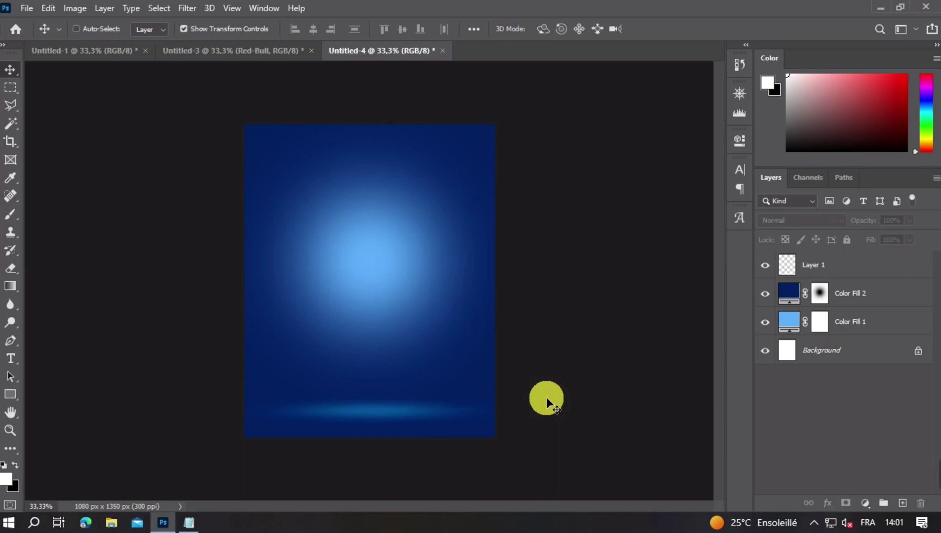
On new Layer 2, paint a white dab at the glow centre with an 800 px soft round brush
click(820, 266)
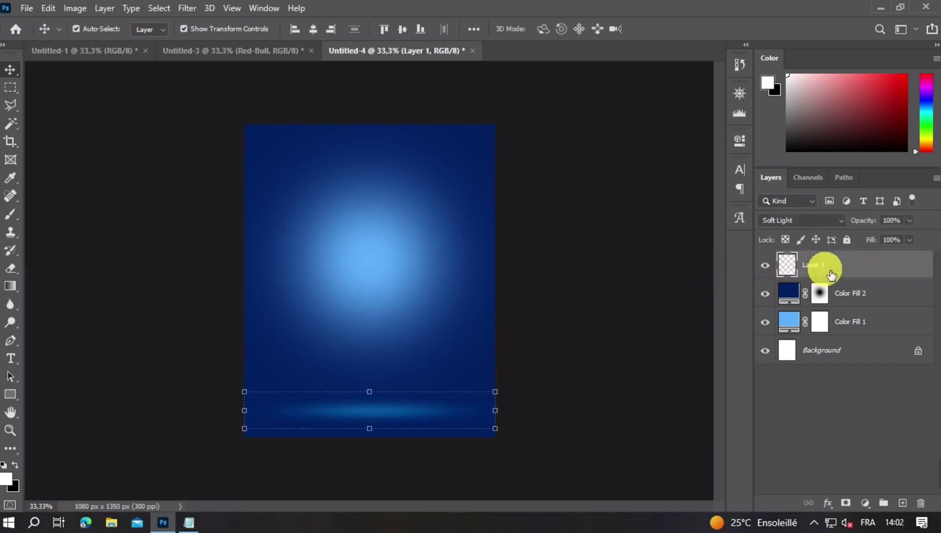
click(767, 266)
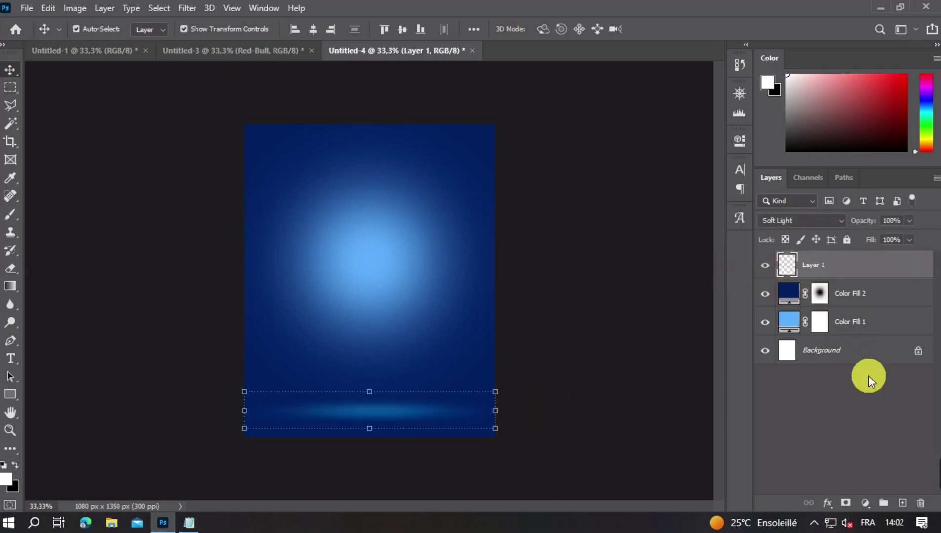
click(900, 502)
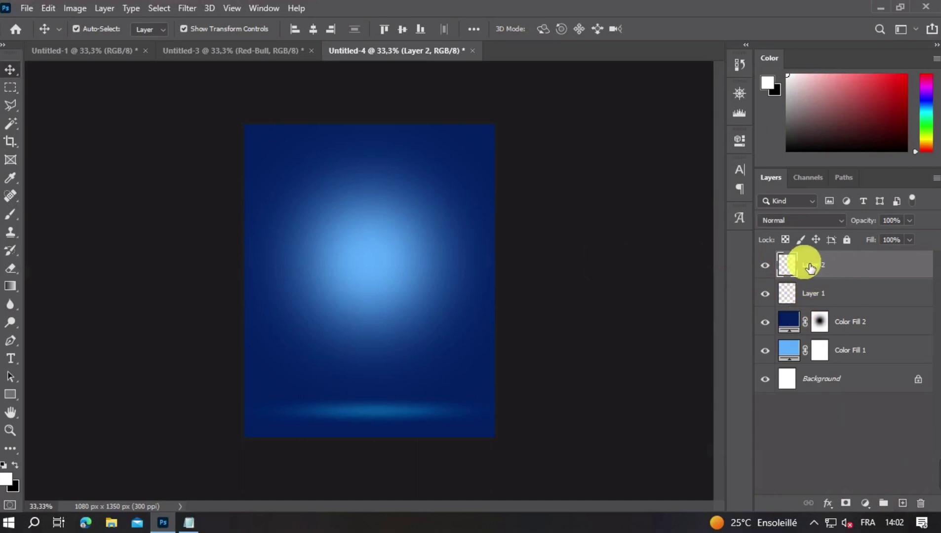
click(10, 215)
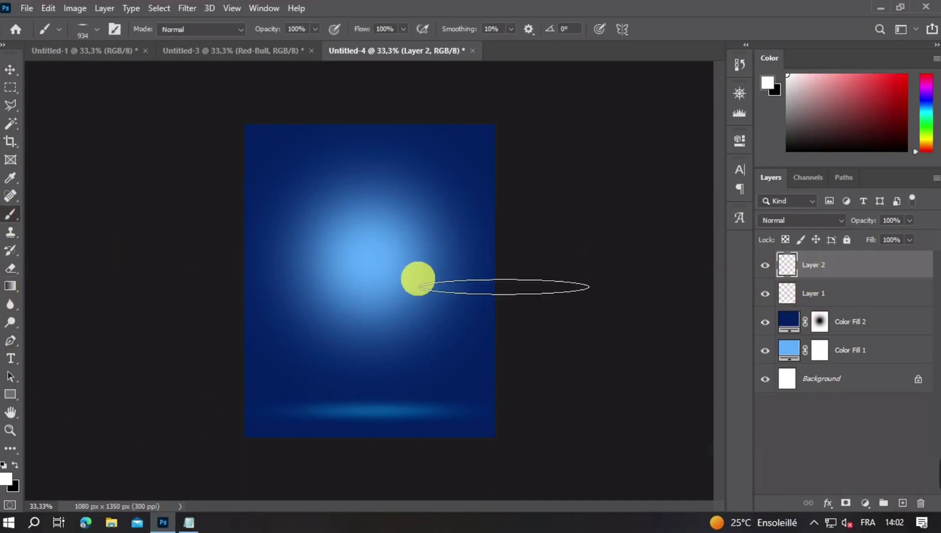
click(84, 30)
double_click(51, 146)
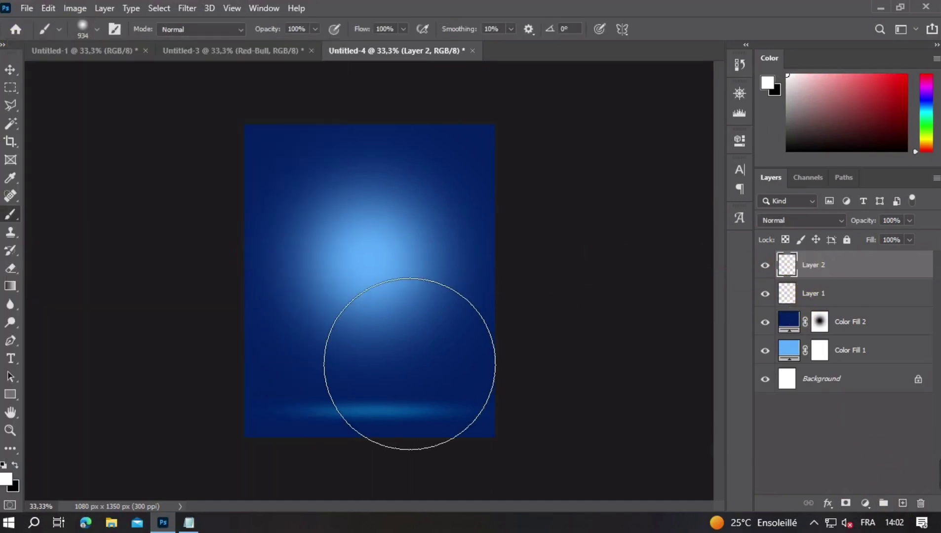
scroll(375, 279, up, 1)
drag(392, 285, 375, 287)
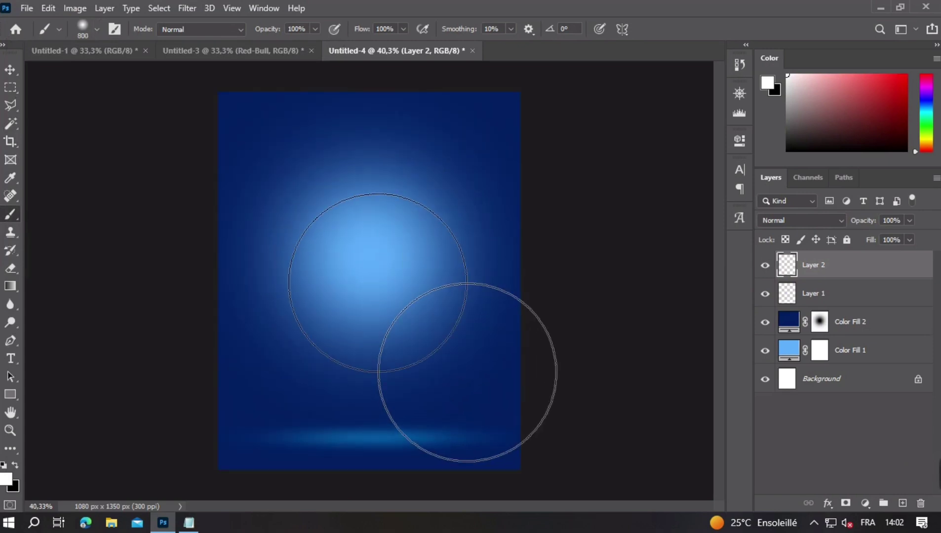
click(380, 273)
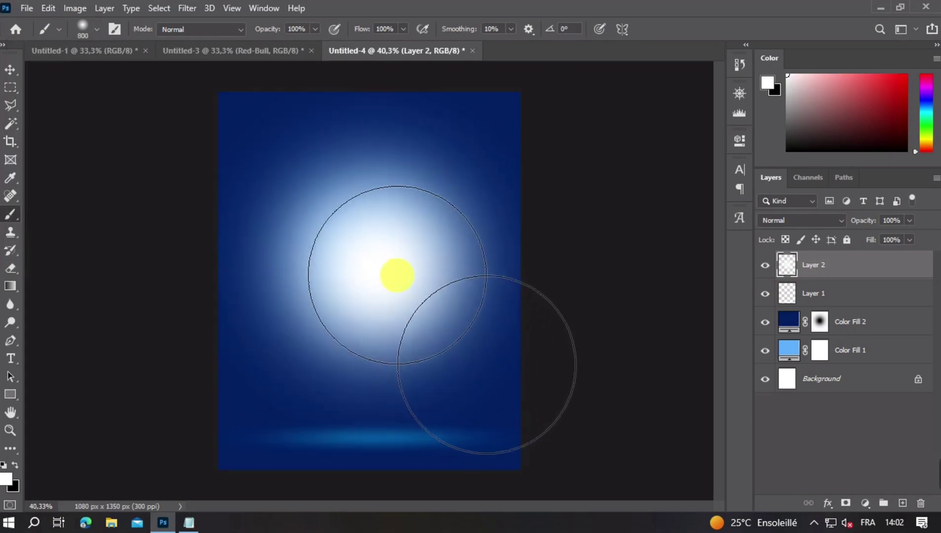
Set Layer 2 to Overlay, then paint another white dab on new Layer 3
click(810, 245)
click(807, 224)
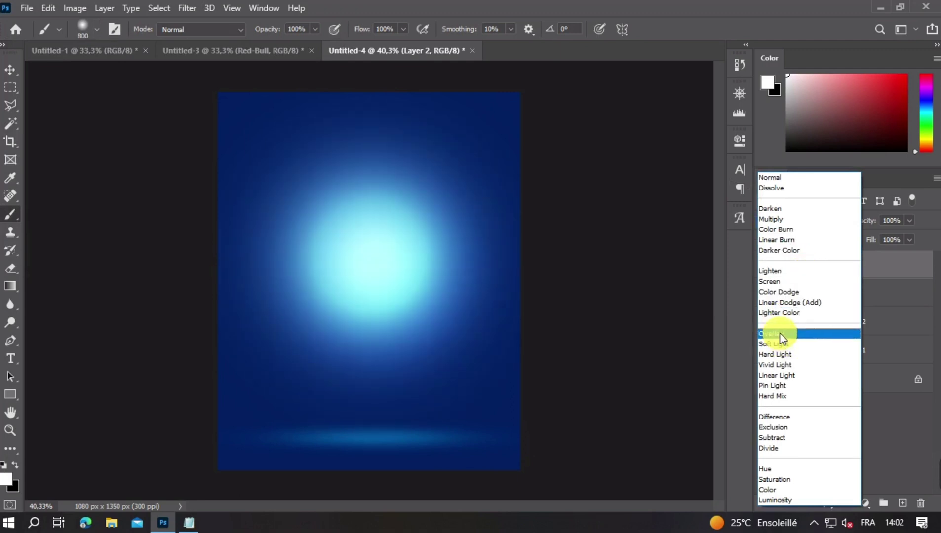
click(776, 333)
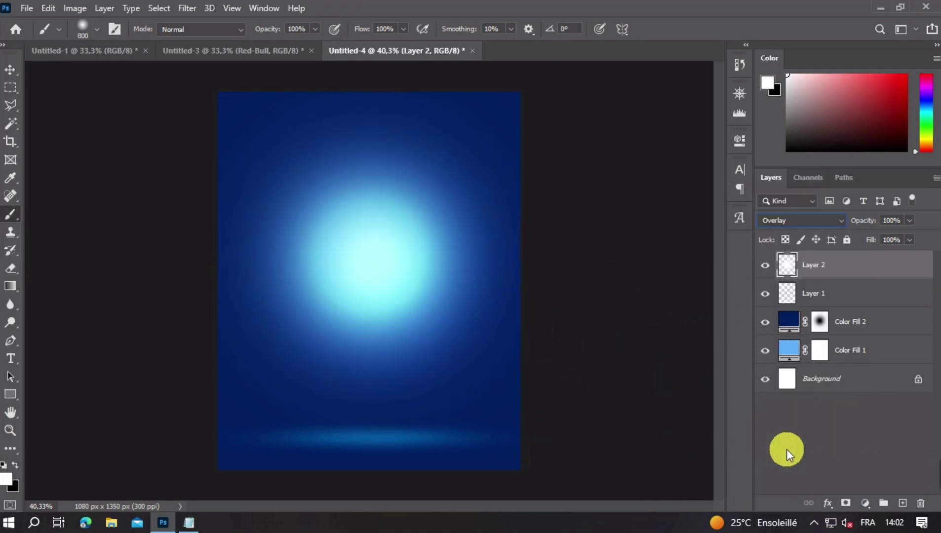
click(903, 504)
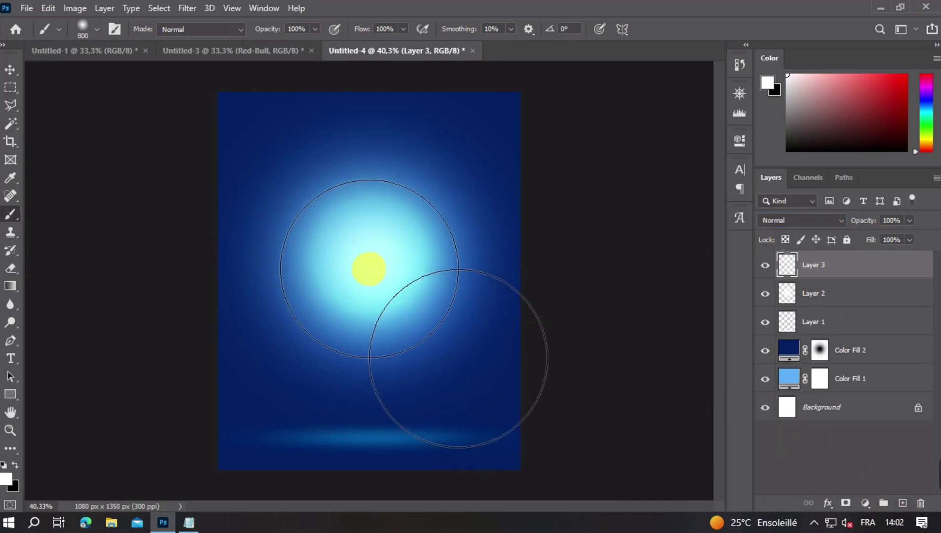
click(372, 262)
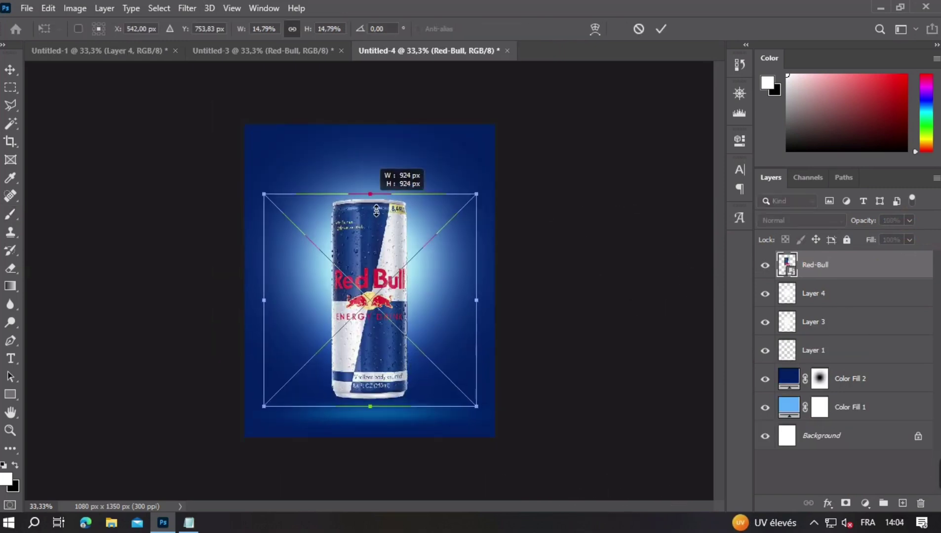
Tilt the Red Bull can slightly and move it up along the centre line
drag(393, 216, 399, 217)
drag(382, 268, 383, 225)
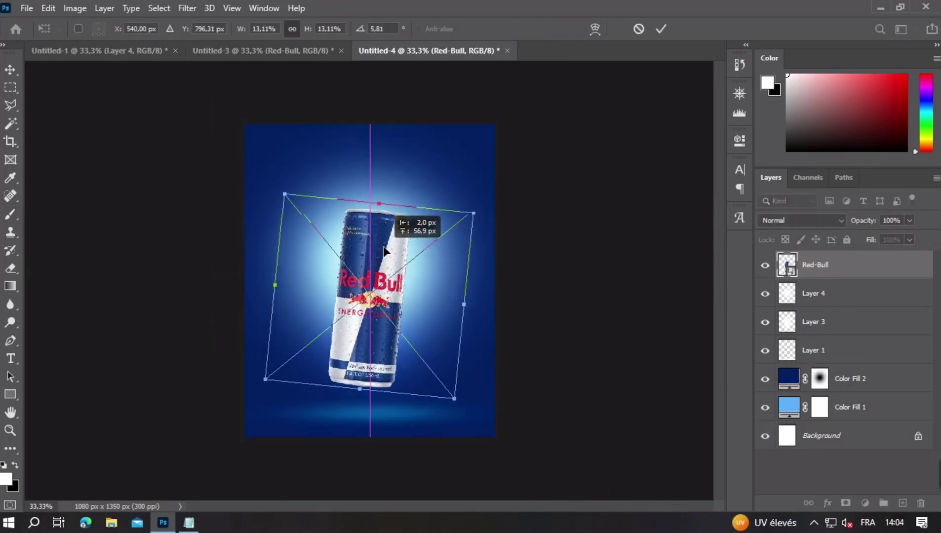
double_click(444, 252)
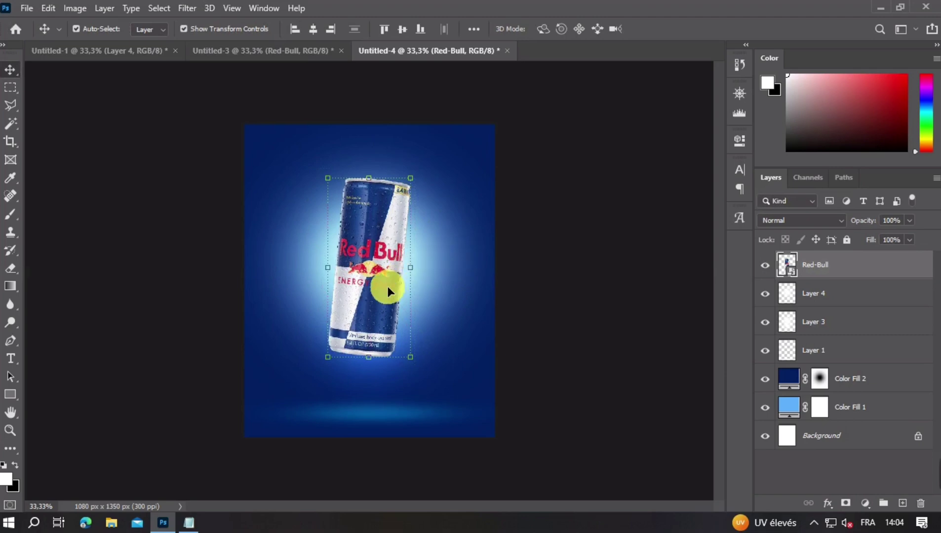
key(ctrl+t)
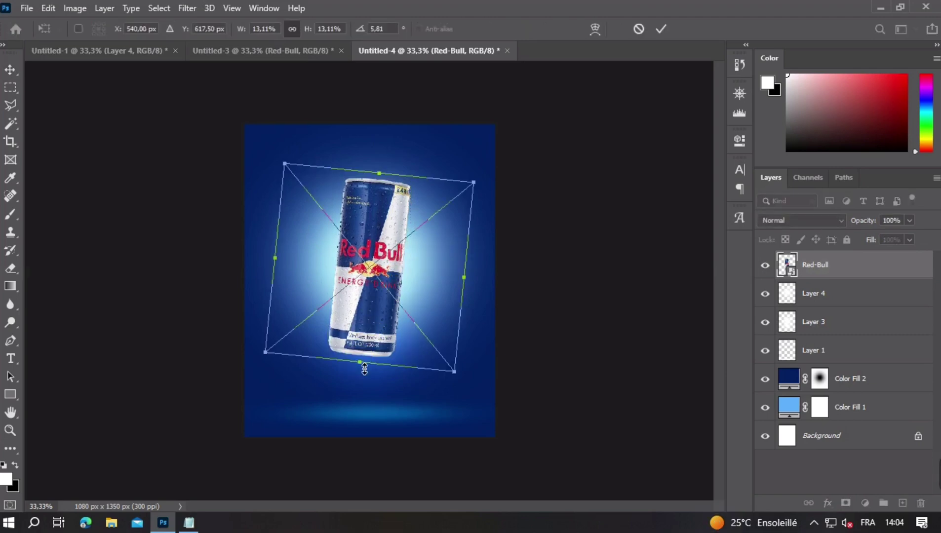
drag(363, 368, 364, 377)
double_click(446, 355)
click(541, 327)
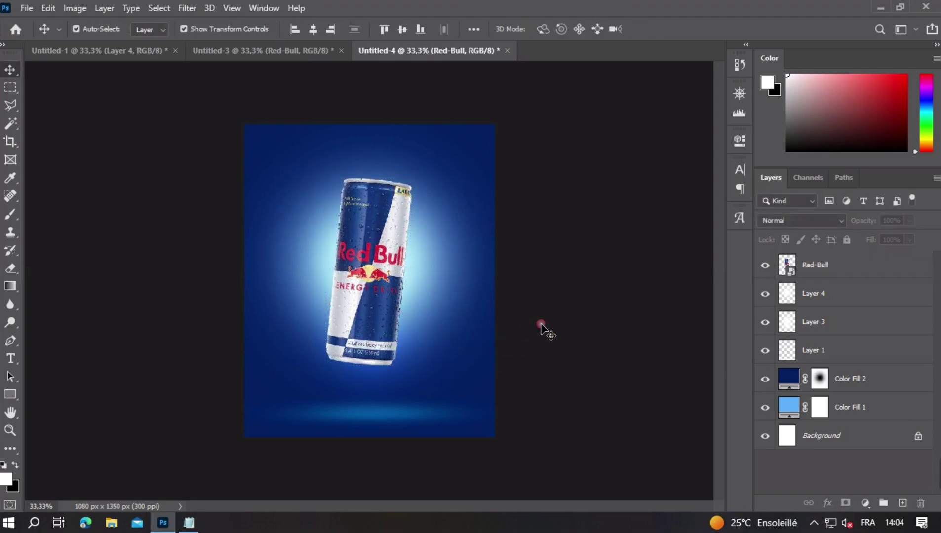
Rotate the can more upright and lower it closer to the floor glow
key(ctrl+plus)
key(ctrl+minus)
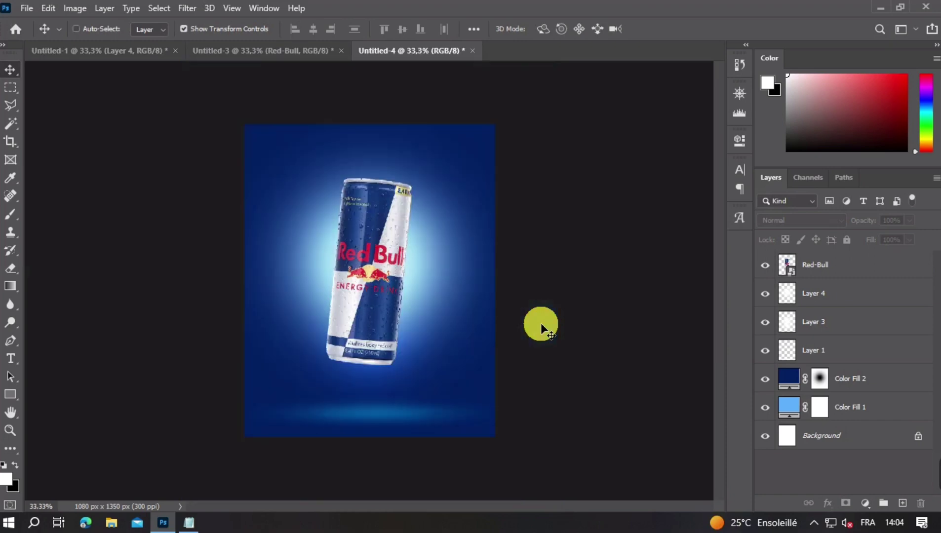
click(340, 267)
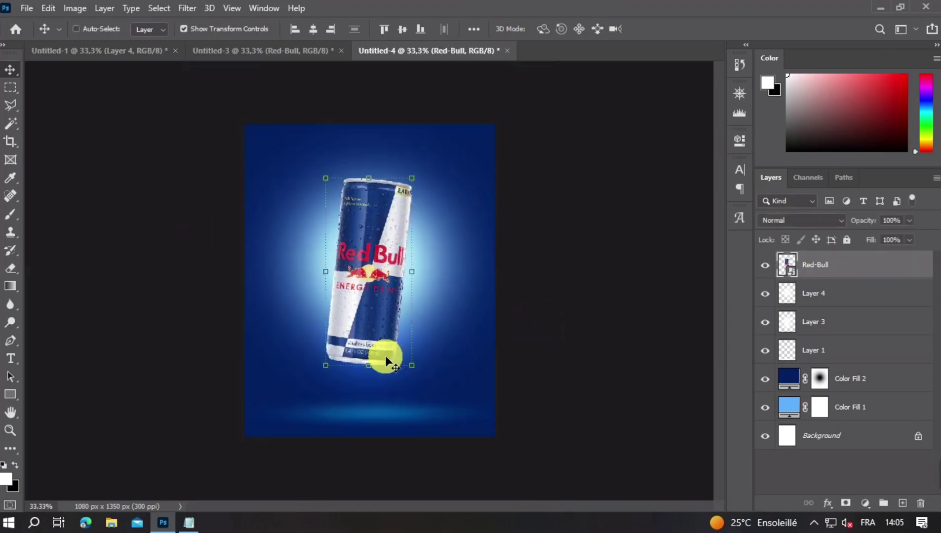
key(ctrl+t)
drag(361, 372, 368, 378)
key(Return)
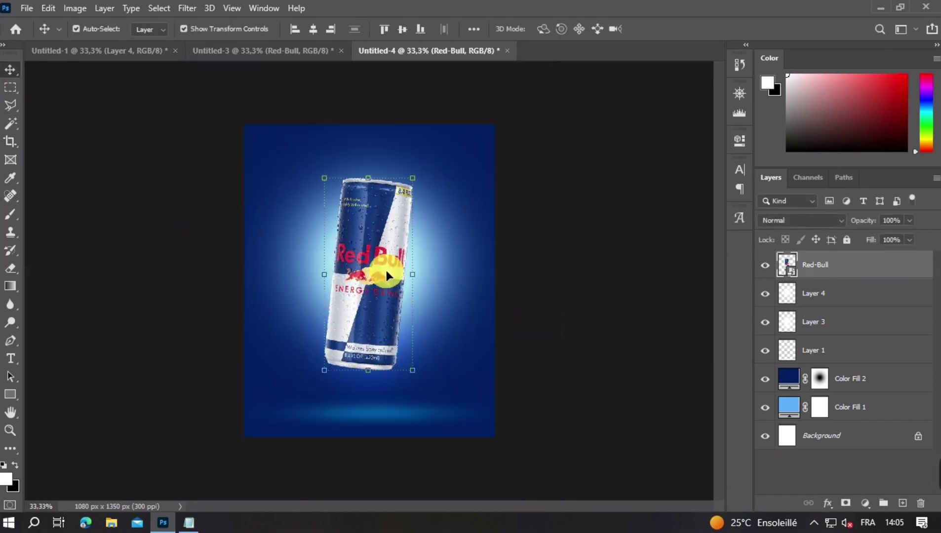
key(ctrl+t)
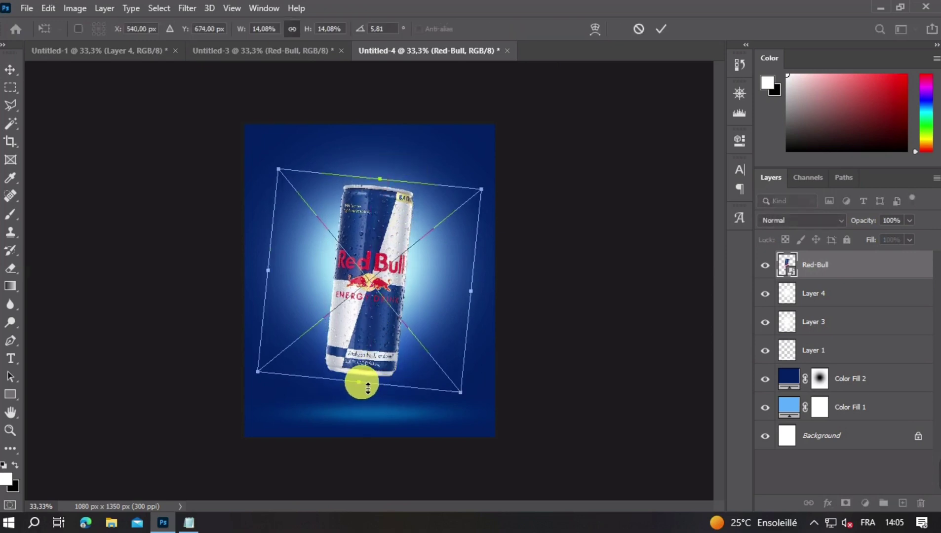
drag(368, 389, 367, 378)
key(Return)
click(541, 303)
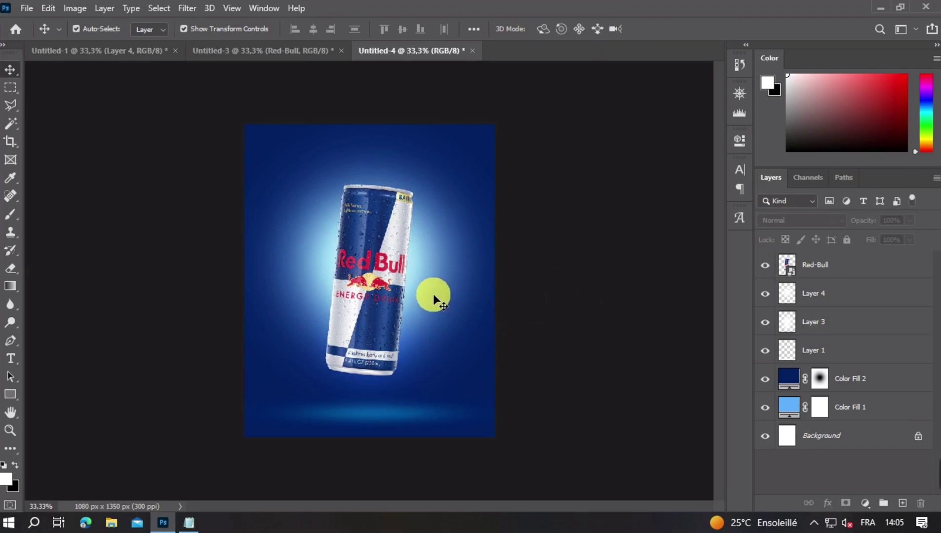
Dab soft brush light on Layer 4 near the can's lettering and base
click(415, 280)
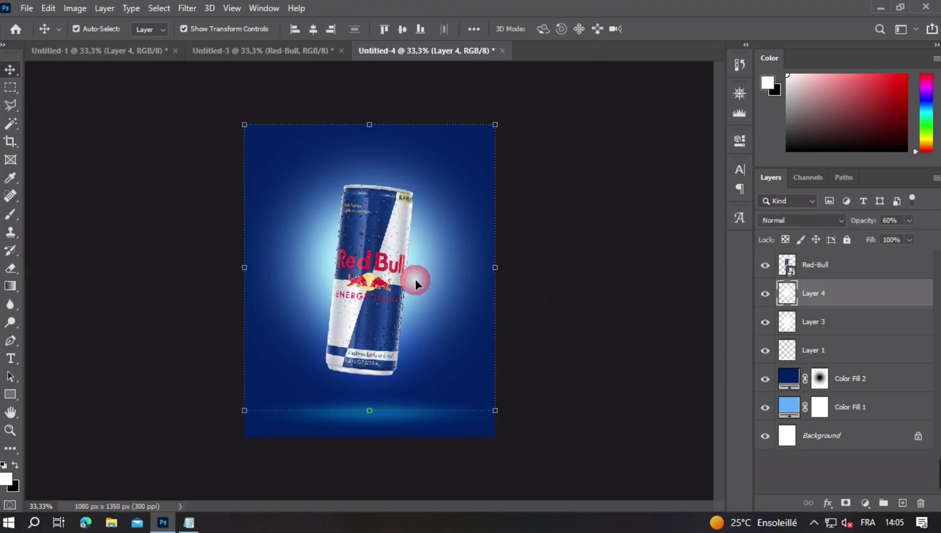
click(12, 216)
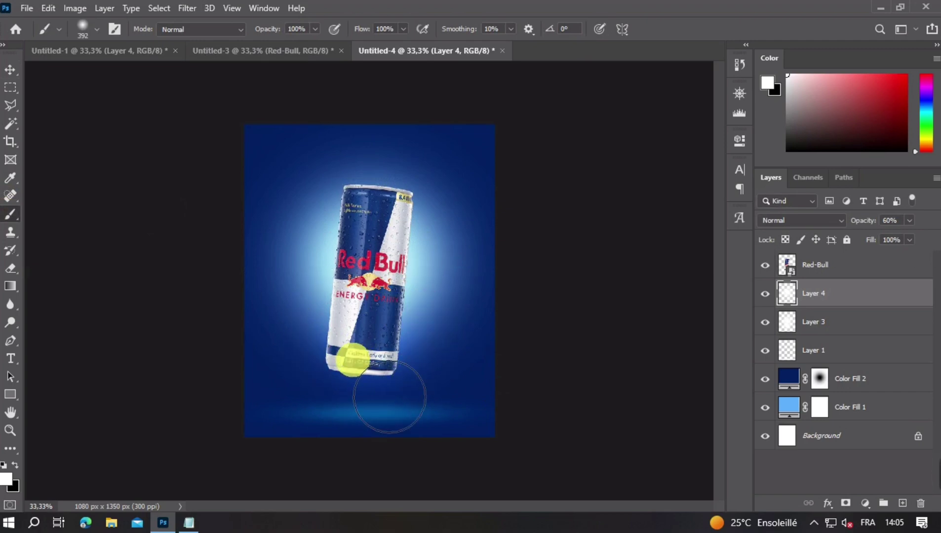
drag(389, 397, 401, 382)
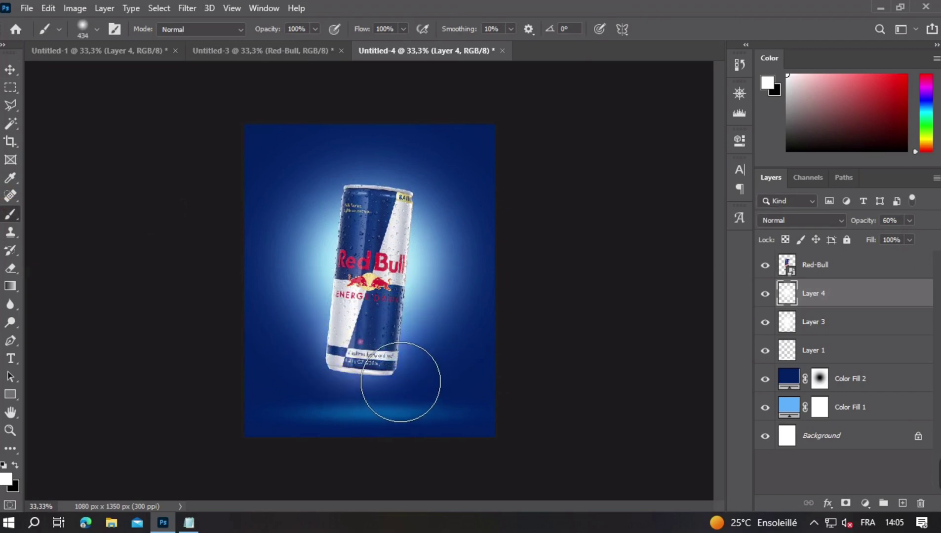
click(395, 247)
click(361, 332)
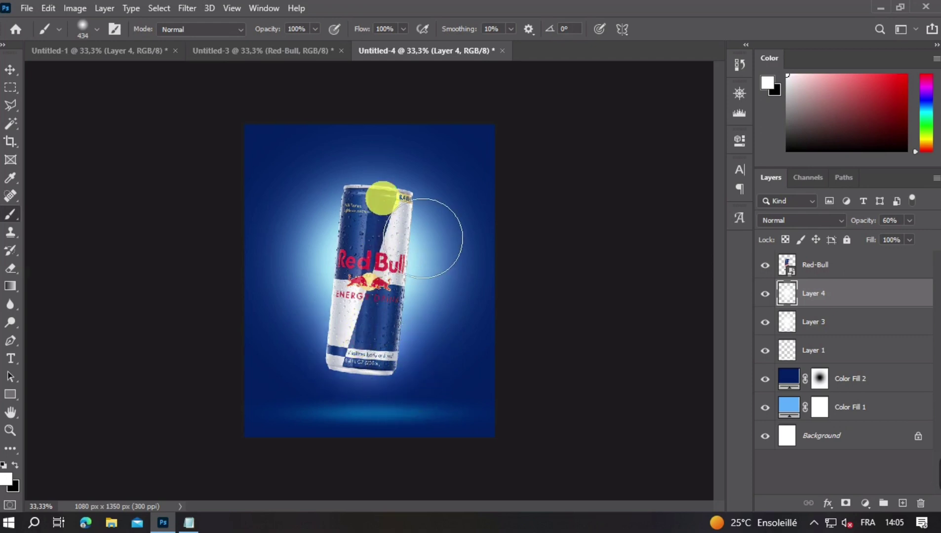
key(ctrl+minus)
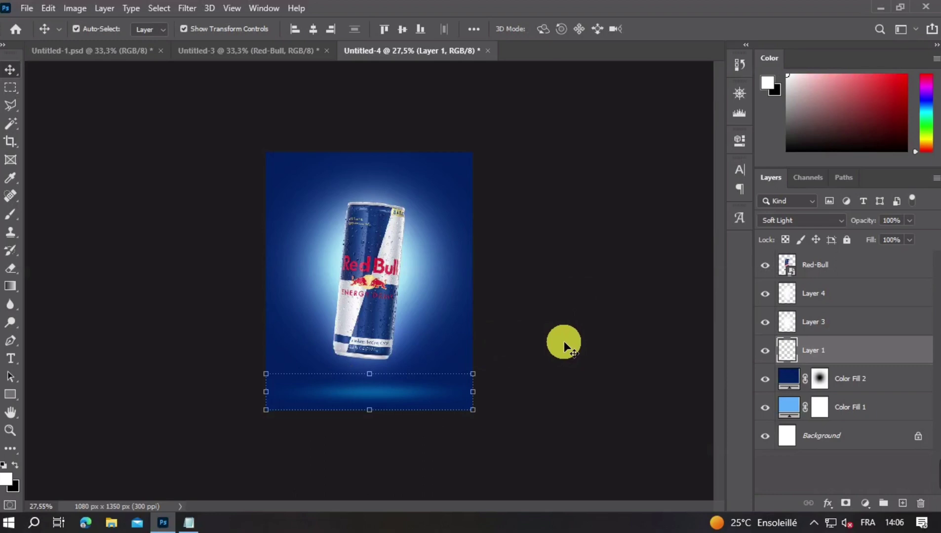
On a new layer, paint a black oval shadow beneath the can with a soft round brush
click(903, 505)
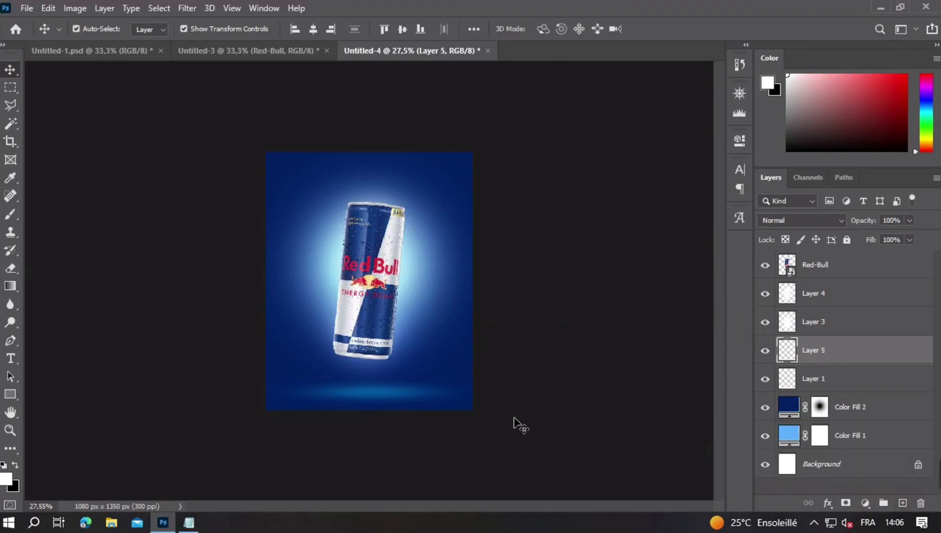
click(14, 467)
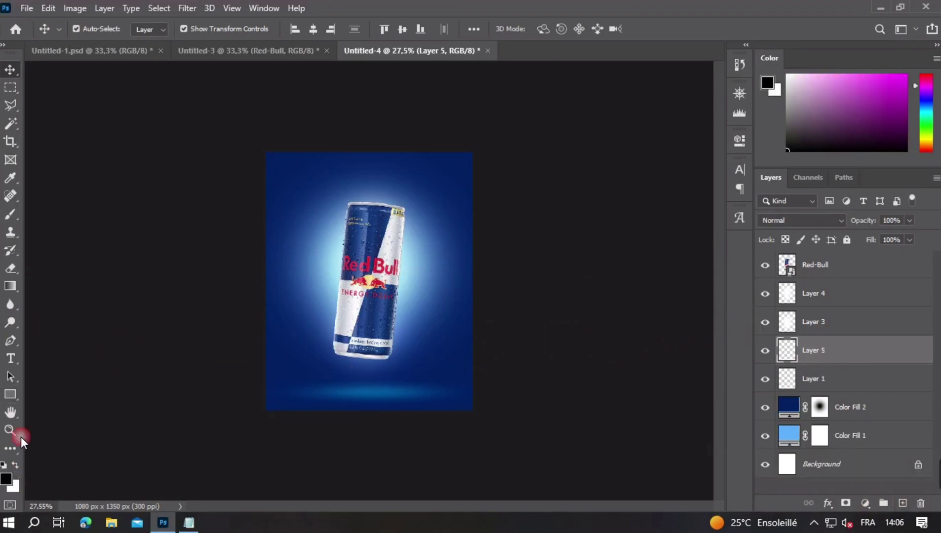
click(8, 217)
click(81, 31)
click(75, 138)
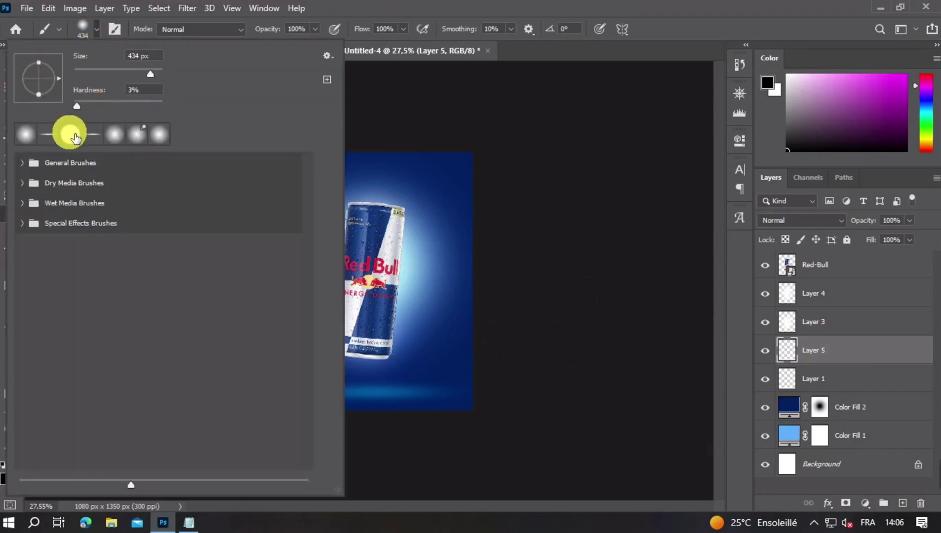
click(389, 388)
scroll(374, 390, up, 3)
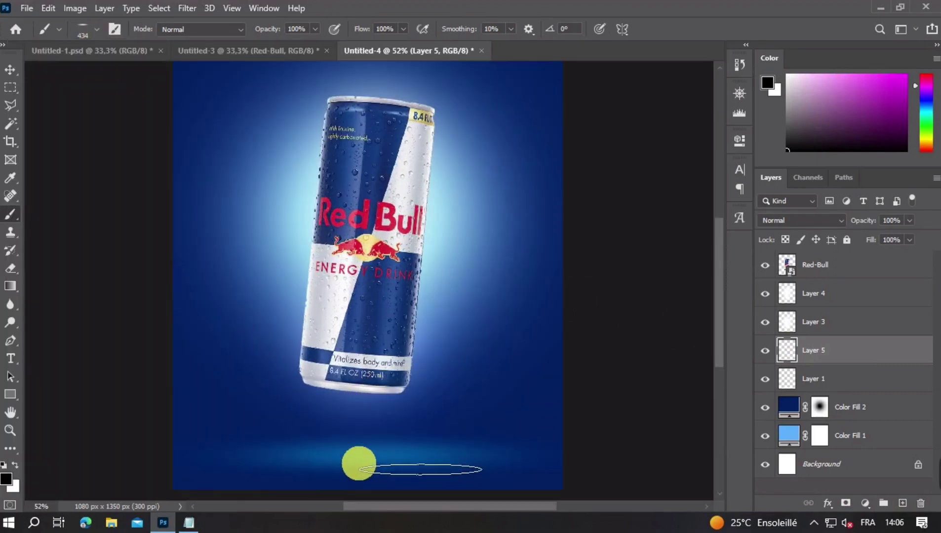
click(375, 452)
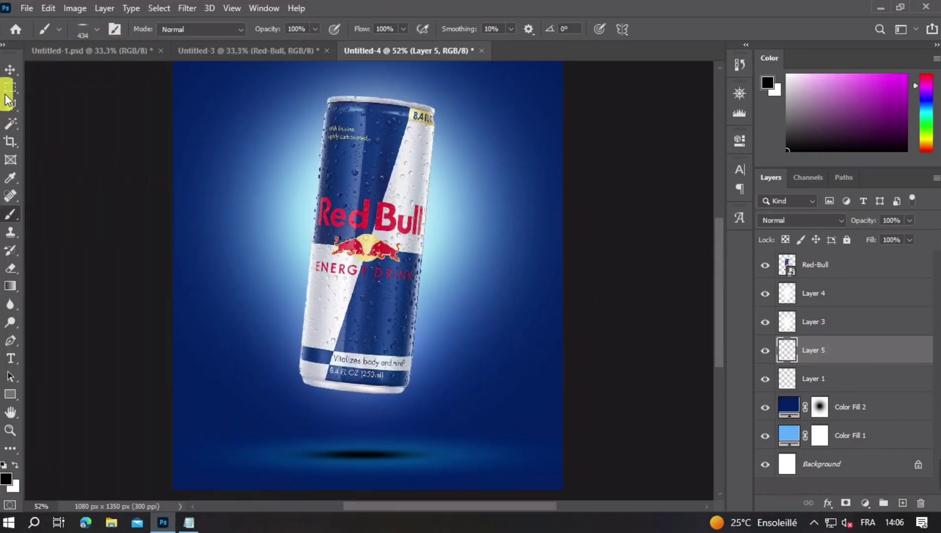
Set the shadow layer's blend mode to Soft Light
click(18, 73)
click(785, 222)
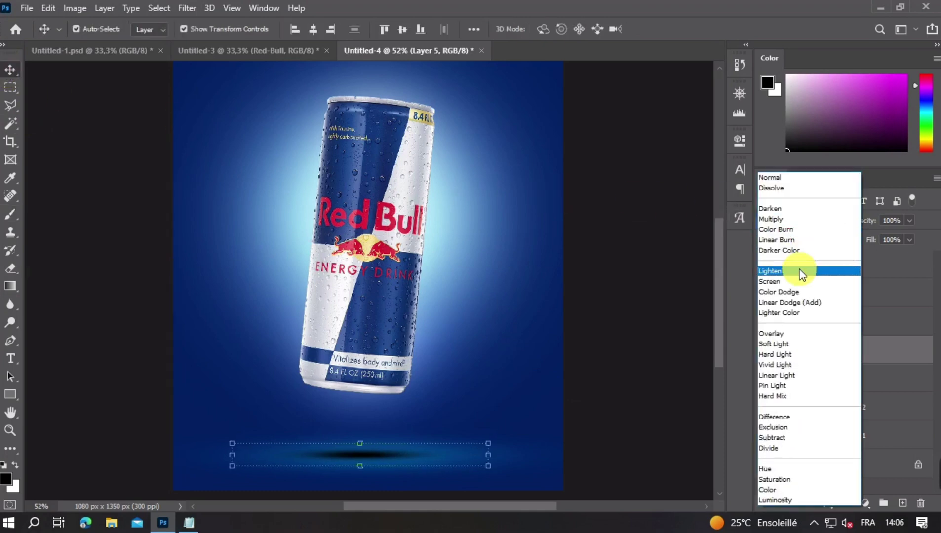
click(784, 343)
click(598, 364)
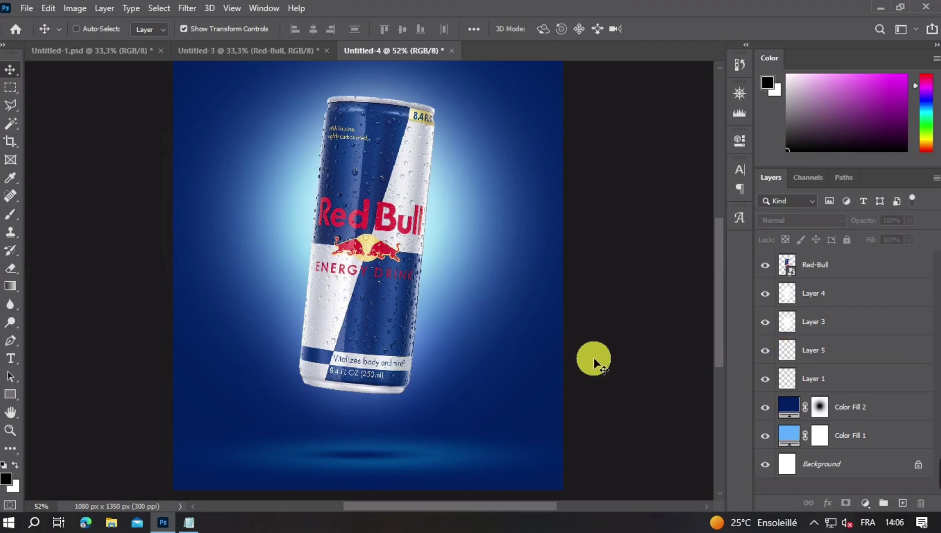
key(ctrl+minus)
key(ctrl+minus)
key(ctrl+minus)
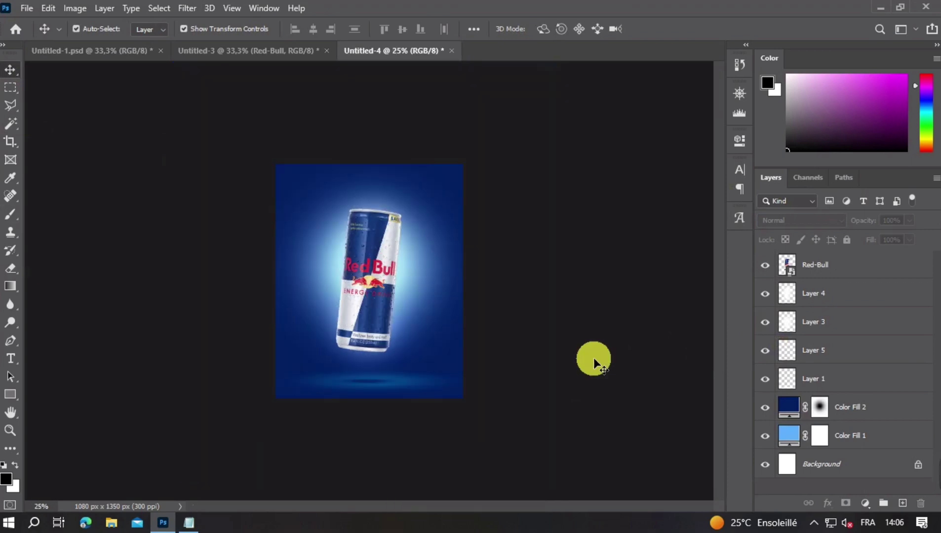
key(ctrl+plus)
key(ctrl+plus)
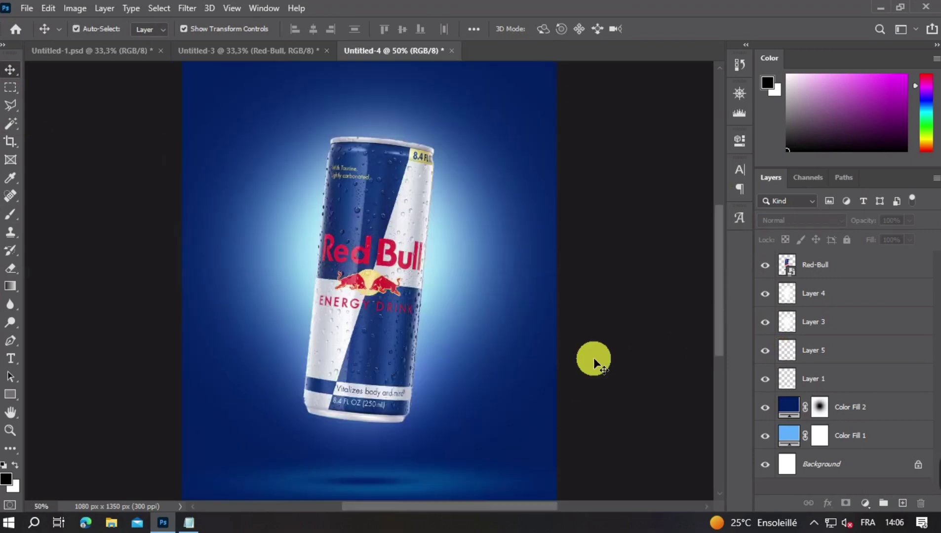
Add a white Solid Color fill, clip it to the can, and invert its mask to black
click(374, 236)
click(774, 267)
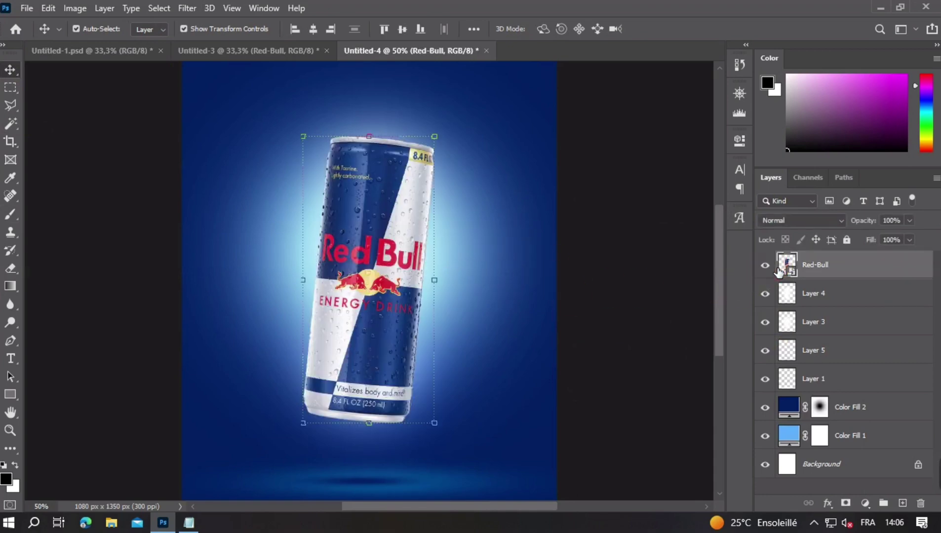
click(876, 507)
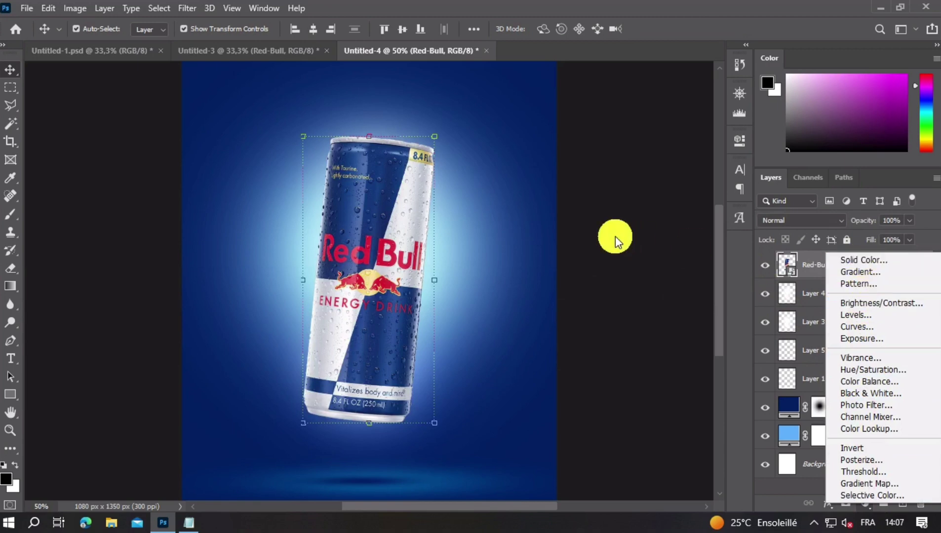
click(871, 261)
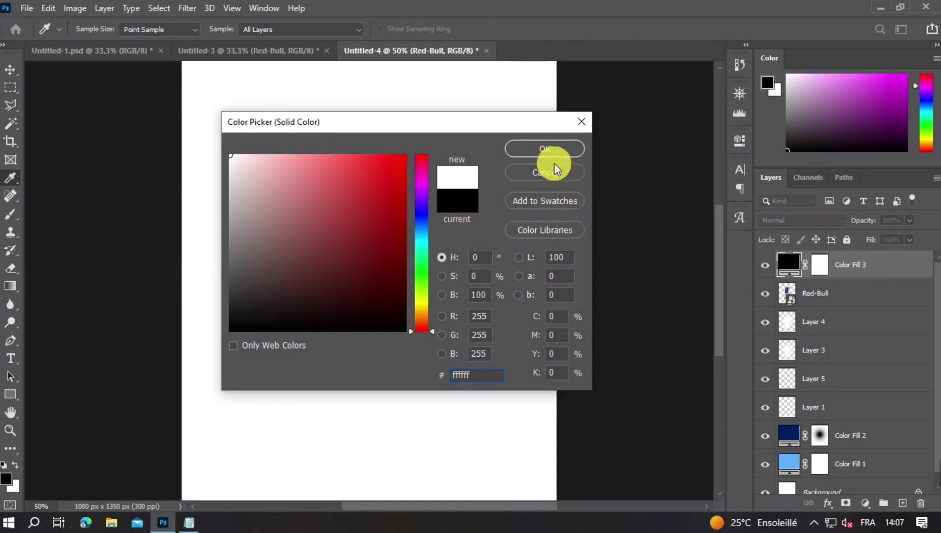
click(545, 149)
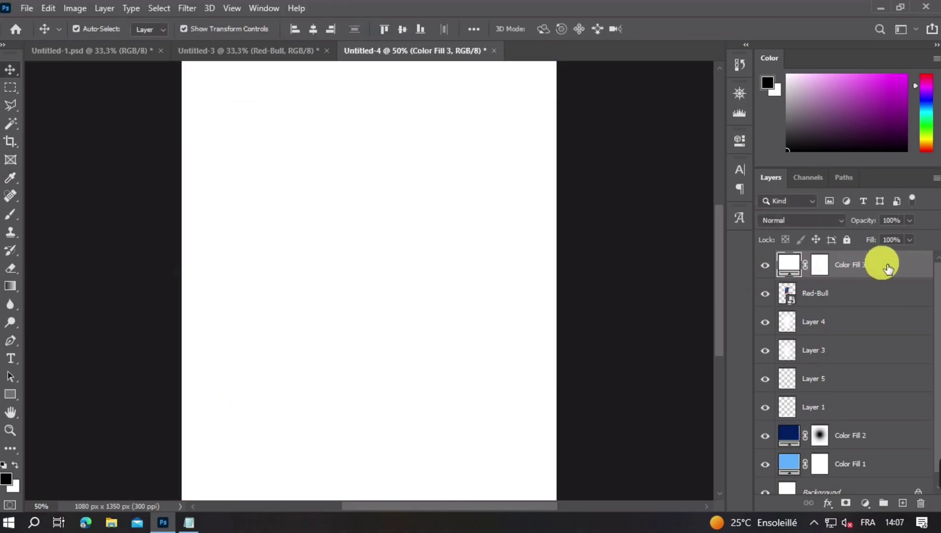
right_click(898, 267)
click(798, 267)
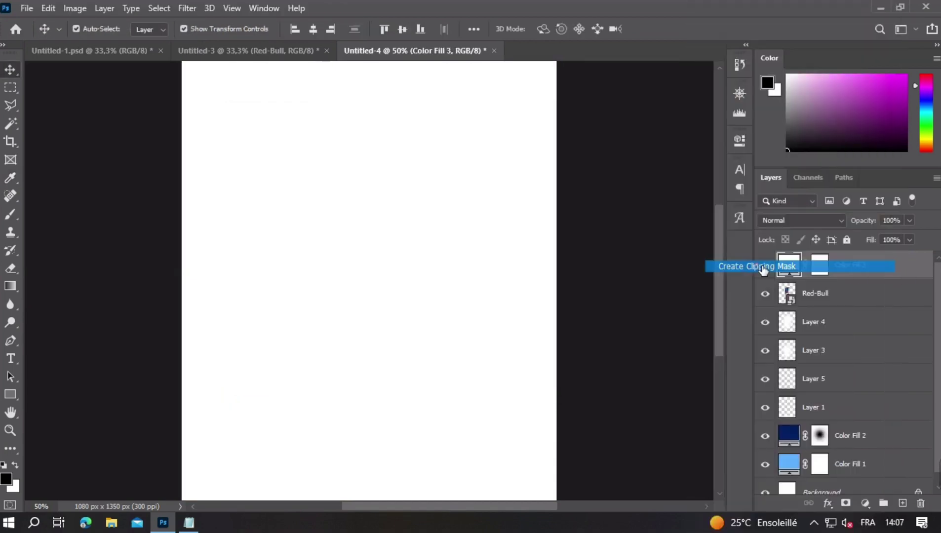
click(837, 270)
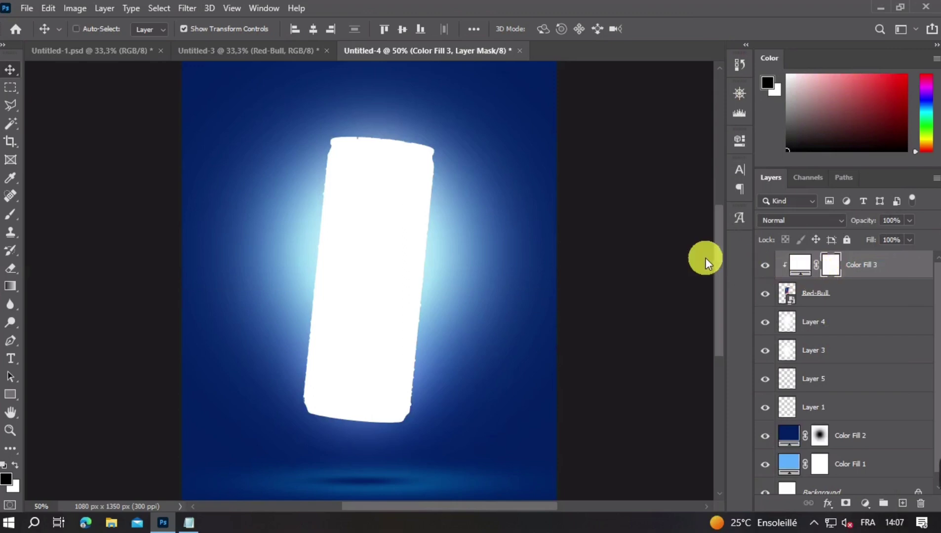
key(ctrl+i)
Set up a small soft round brush in white for the rim light
click(10, 218)
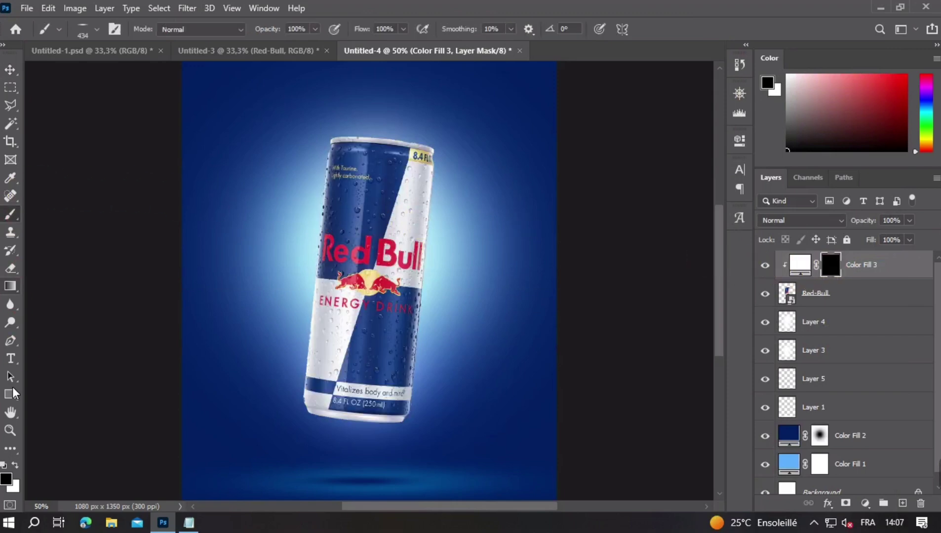
click(14, 475)
scroll(398, 290, up, 2)
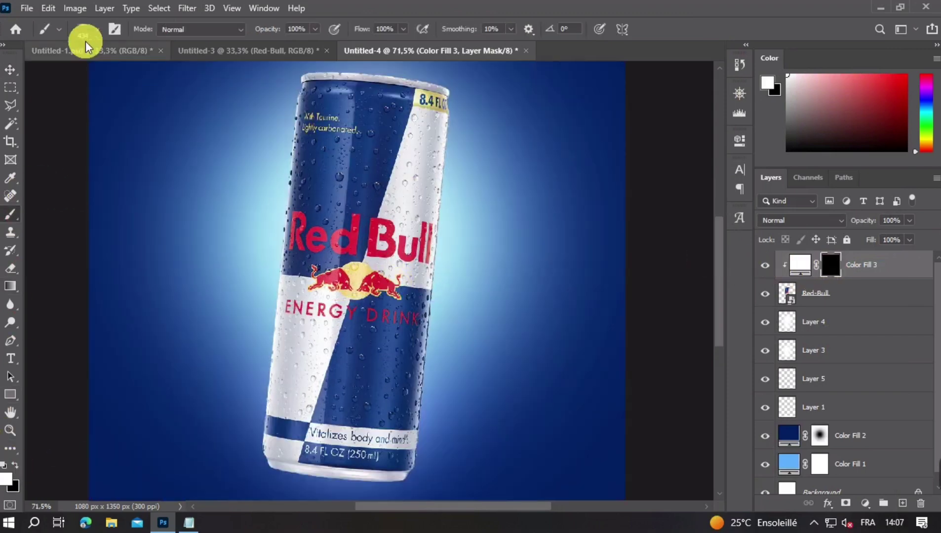
click(89, 45)
click(45, 138)
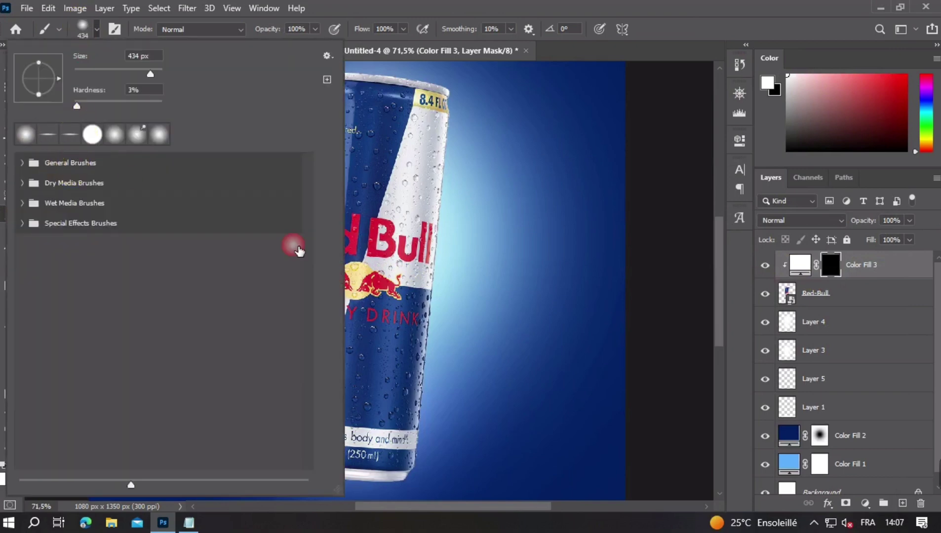
key(Return)
scroll(491, 212, up, 2)
drag(492, 193, 355, 193)
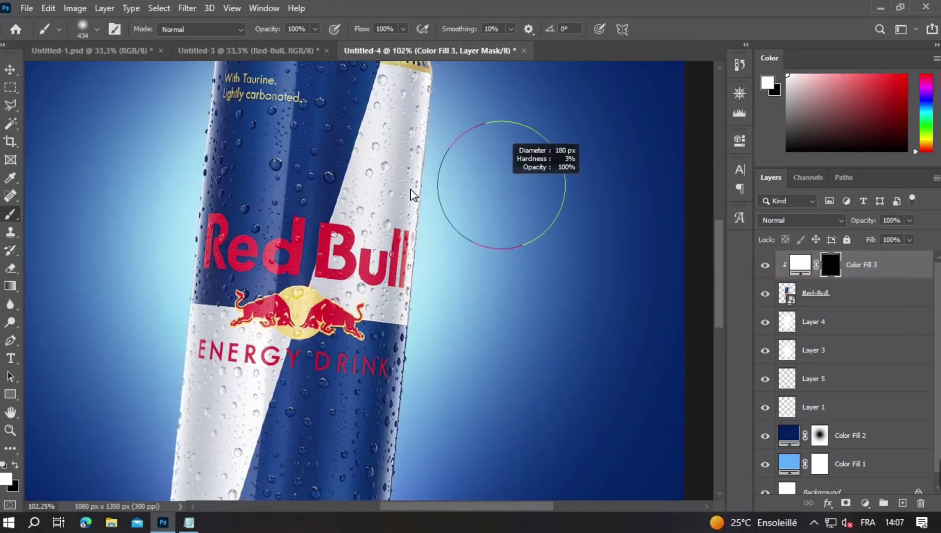
mouse_move(451, 212)
mouse_down()
mouse_move(439, 265)
mouse_move(428, 187)
mouse_move(419, 221)
mouse_up()
scroll(415, 218, down, 3)
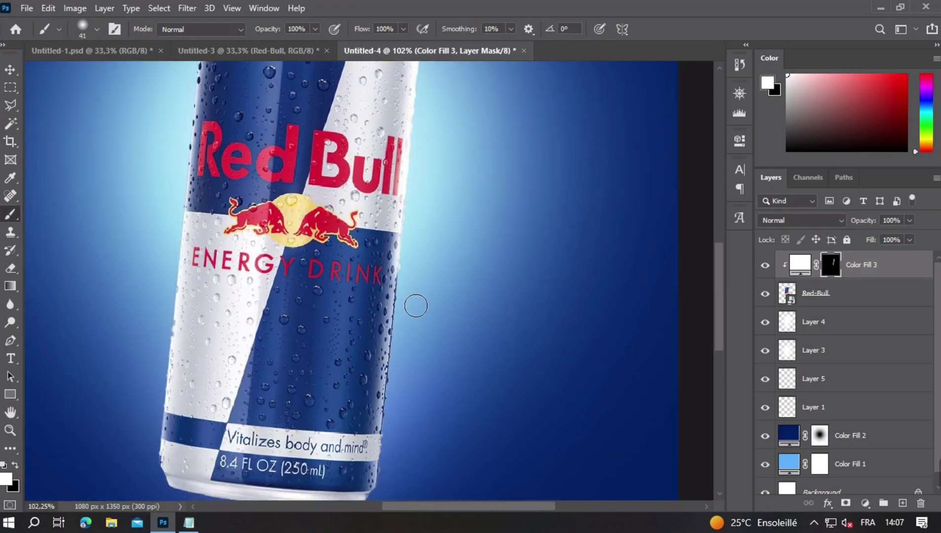
Paint white highlights down the can's right edge, then its left edge, on Color Fill 3's mask
drag(409, 292, 385, 444)
drag(354, 248, 488, 203)
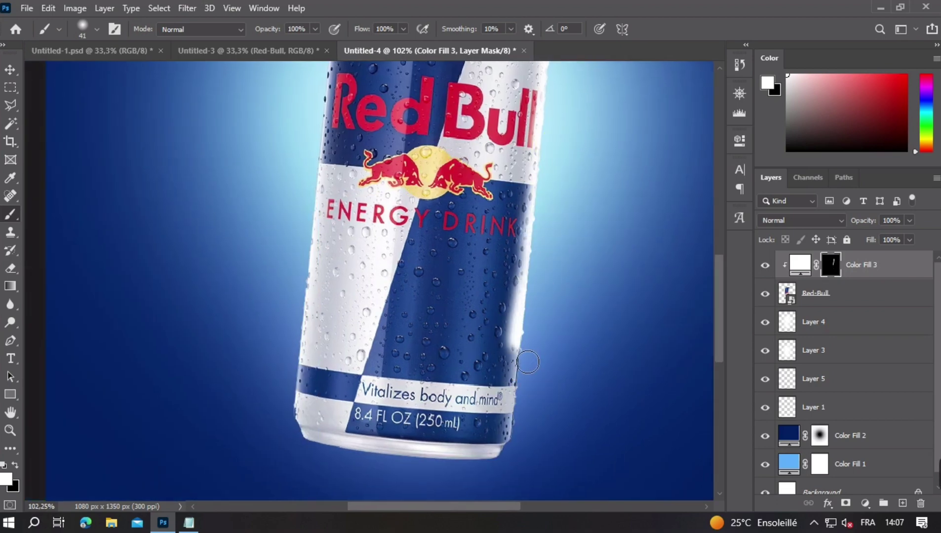
drag(551, 217, 530, 379)
scroll(539, 213, up, 3)
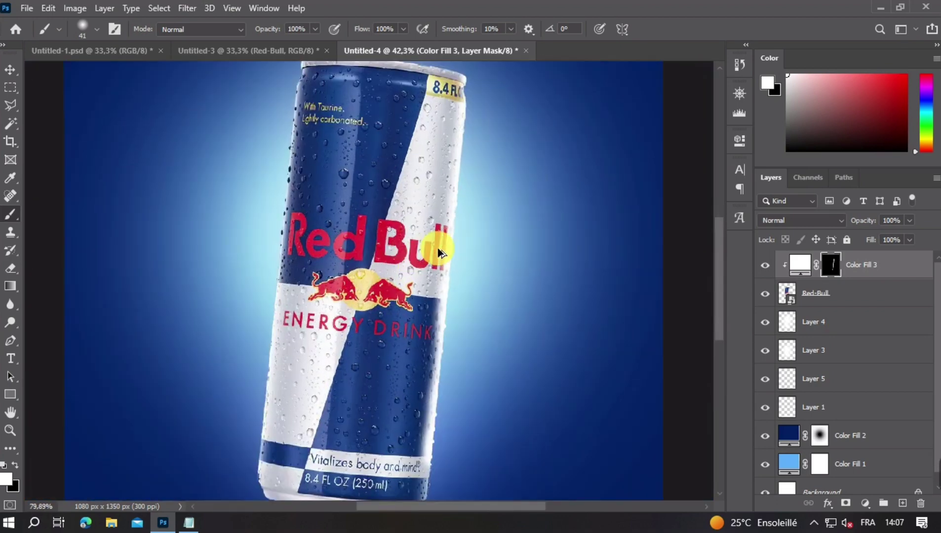
scroll(490, 118, up, 2)
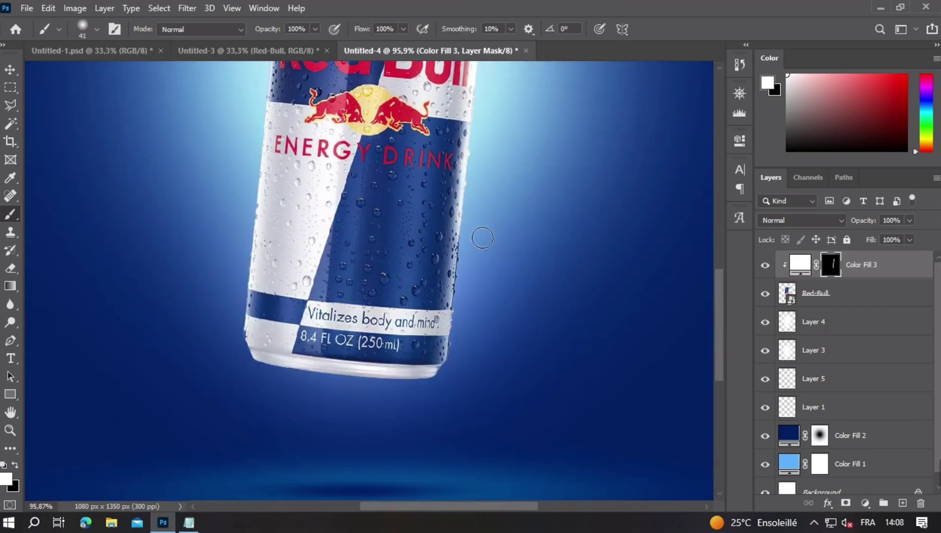
scroll(473, 354, up, 5)
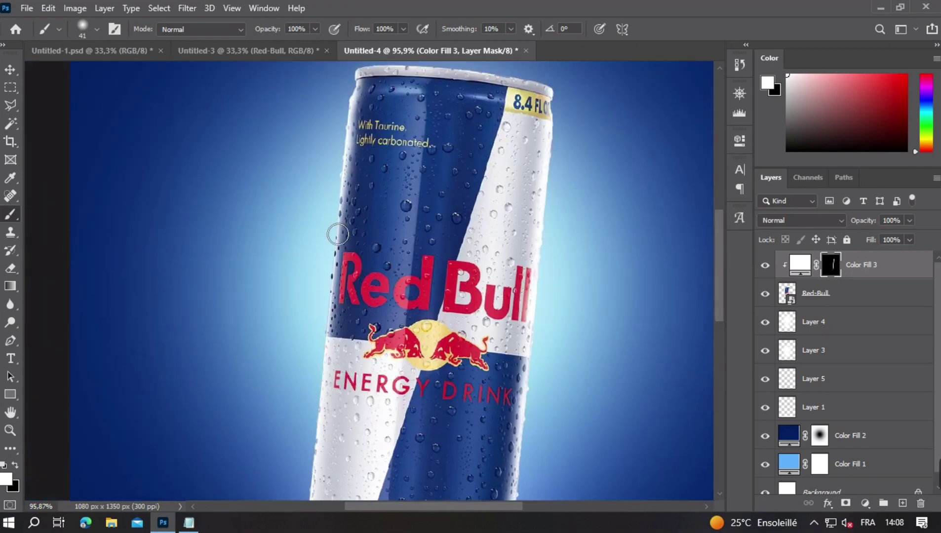
drag(325, 357, 339, 199)
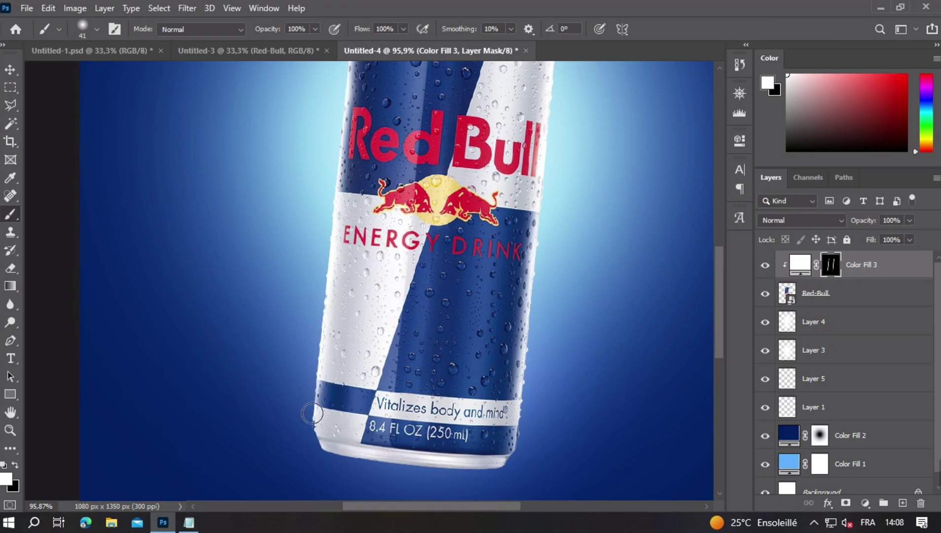
scroll(518, 441, down, 2)
Check the rim light by toggling Color Fill 3, then brush broad soft white light onto the can
scroll(504, 268, down, 2)
click(766, 265)
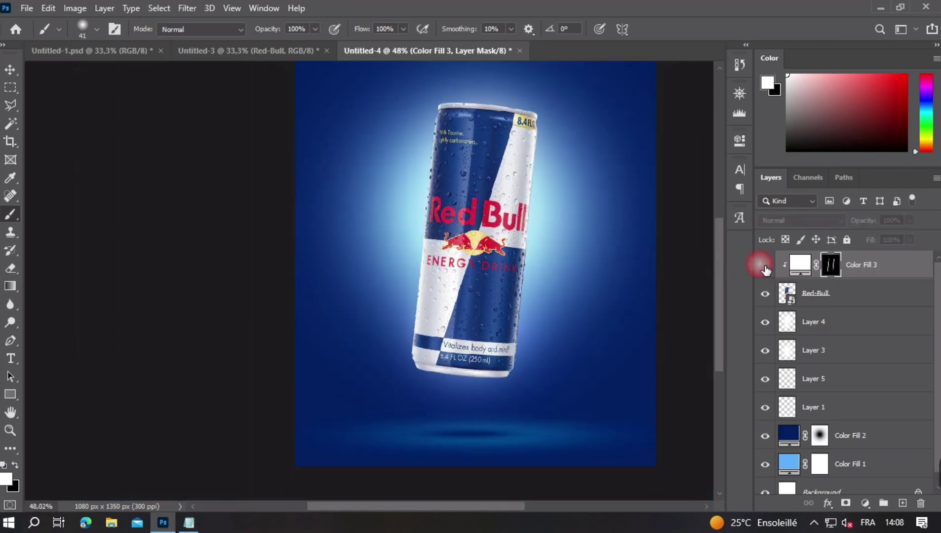
click(581, 132)
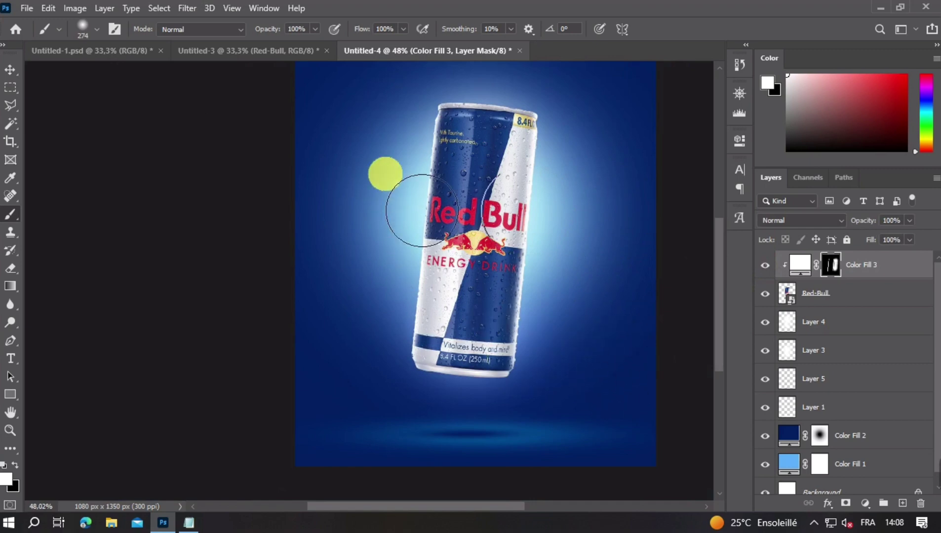
drag(384, 173, 397, 109)
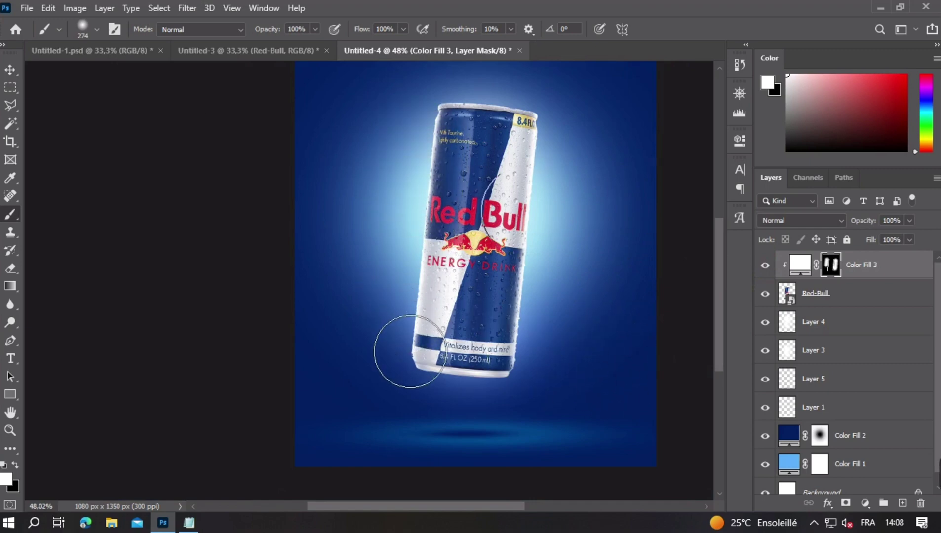
Paint a fine white highlight along the can's top rim with a smaller brush
scroll(458, 205, up, 2)
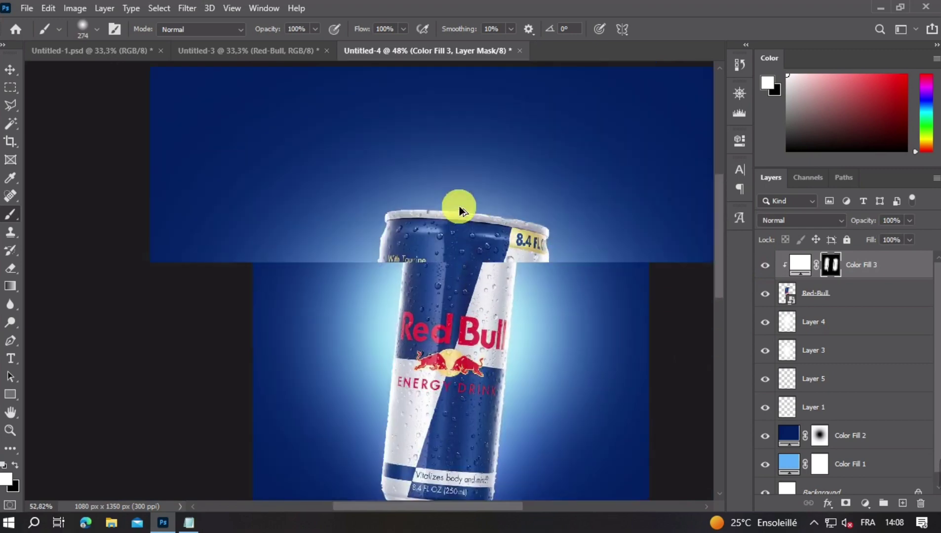
scroll(459, 204, up, 4)
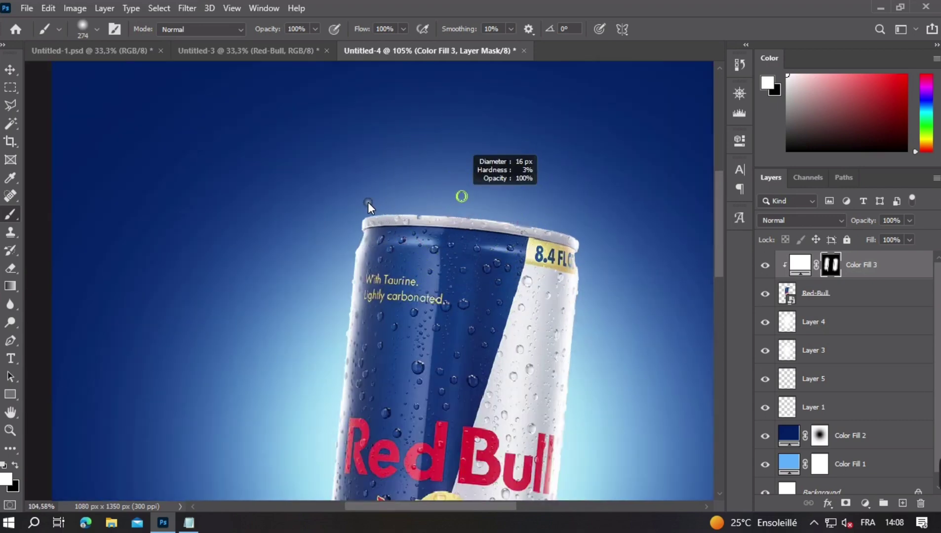
click(361, 236)
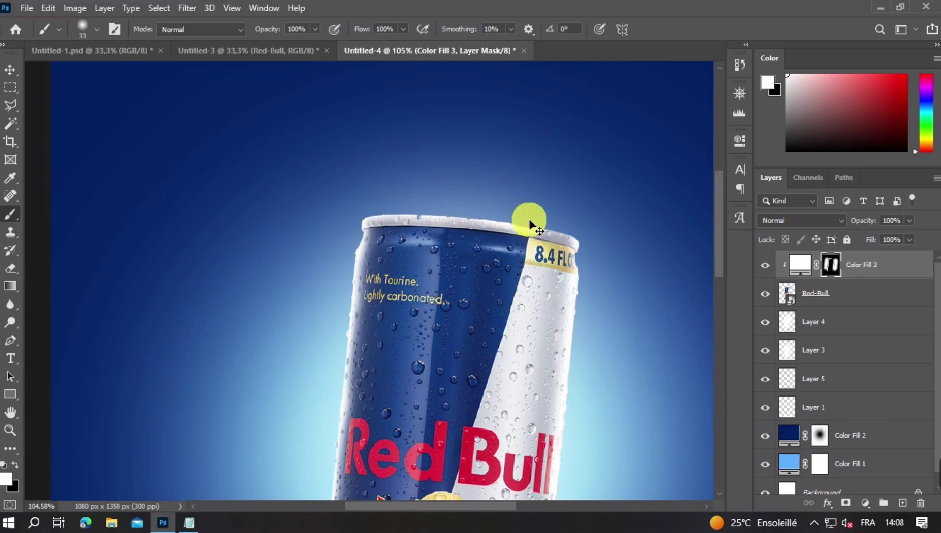
drag(530, 225, 606, 243)
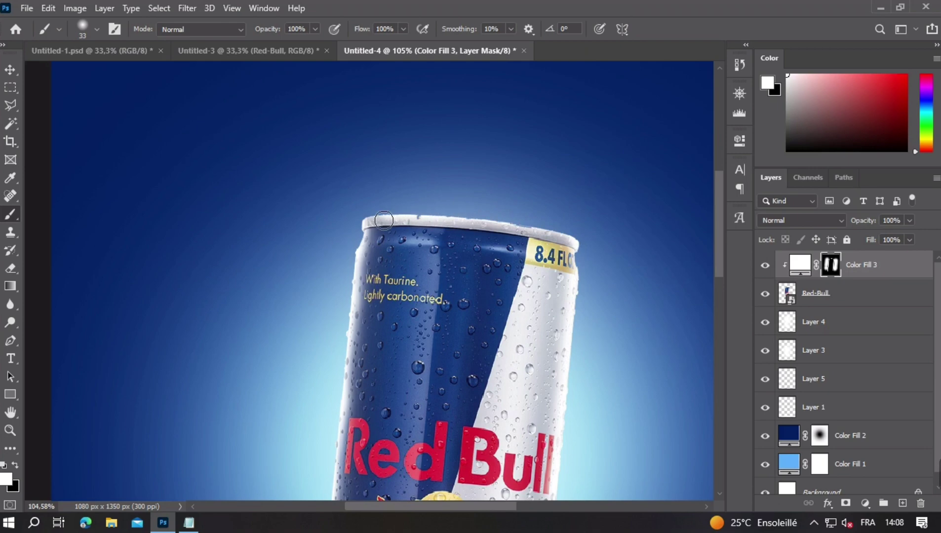
Fit the whole poster in view and compare the can with and without rim light
scroll(397, 210, down, 3)
drag(461, 301, 461, 174)
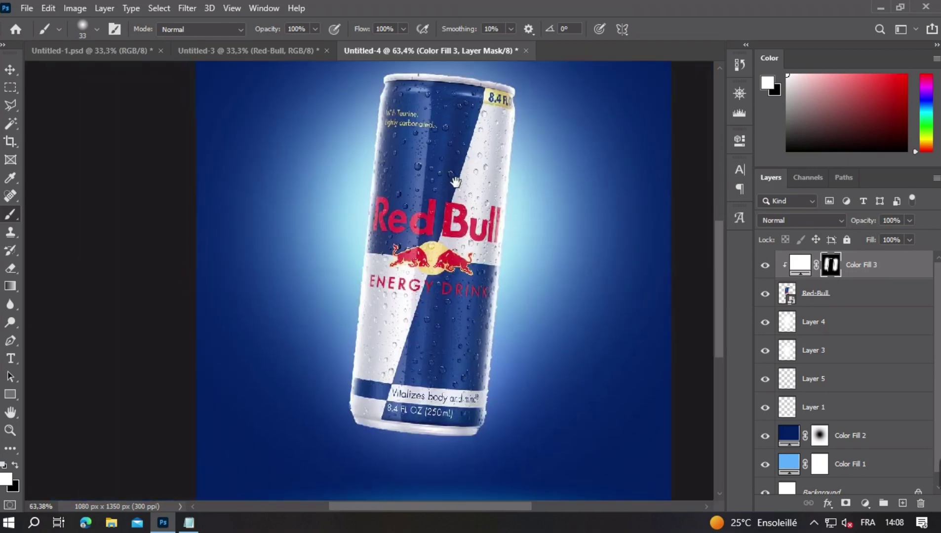
scroll(490, 239, down, 2)
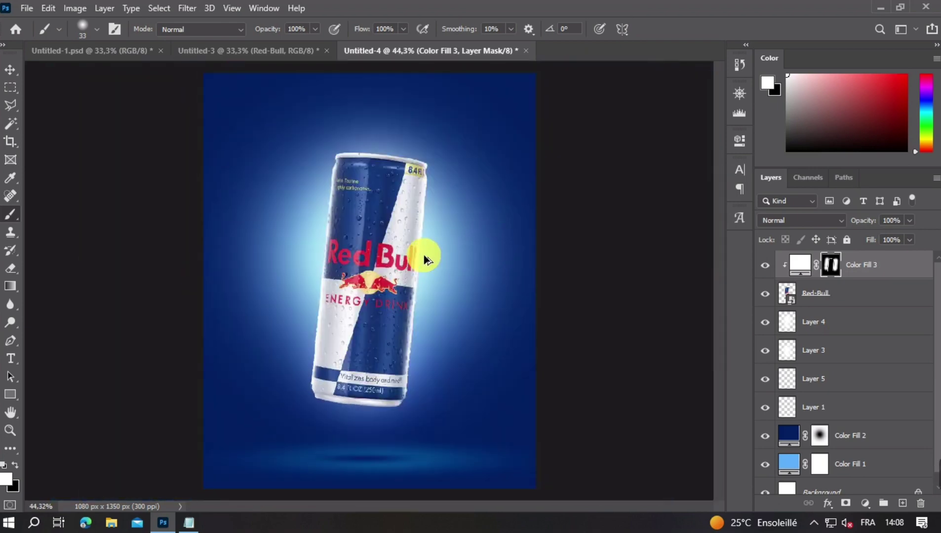
scroll(424, 255, down, 2)
key(ctrl+plus)
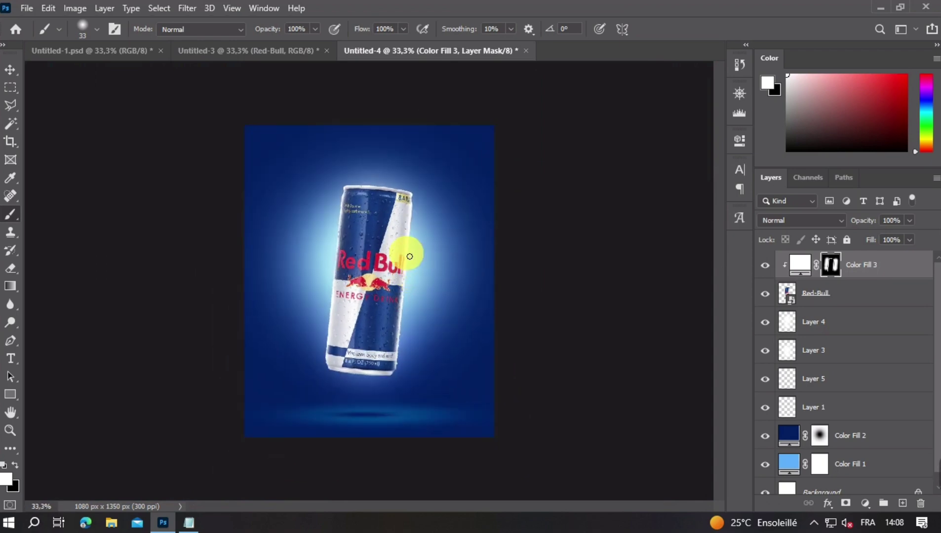
click(10, 74)
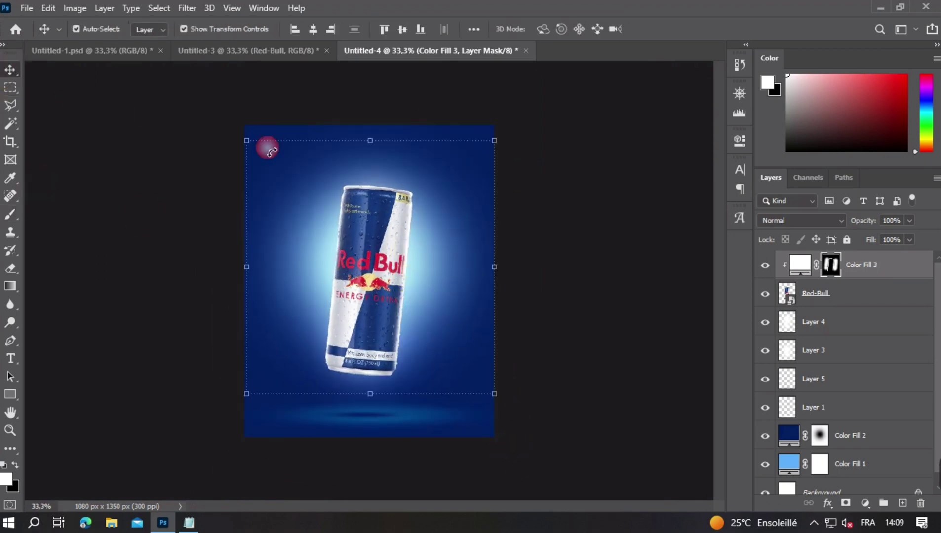
click(765, 265)
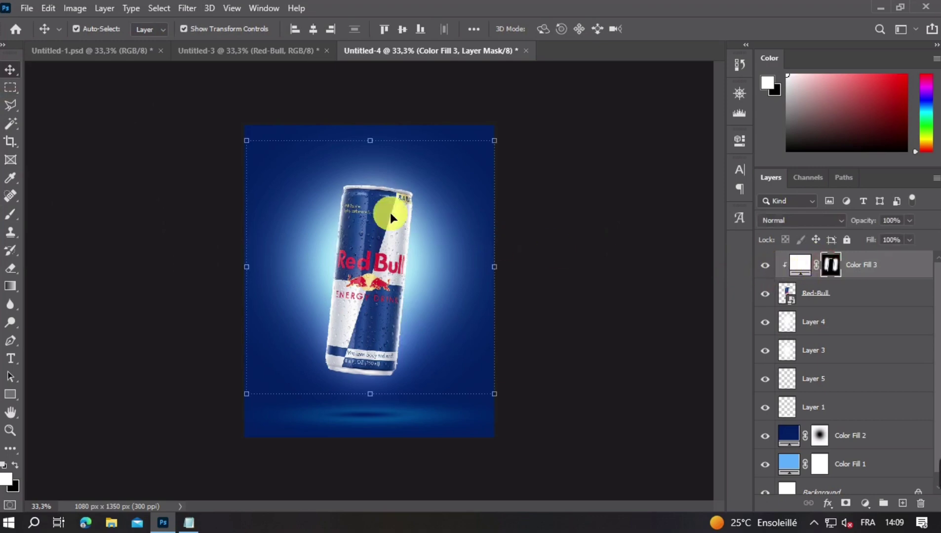
Enlarge the brush, then select the Red-Bull can layer with the Move tool
click(10, 214)
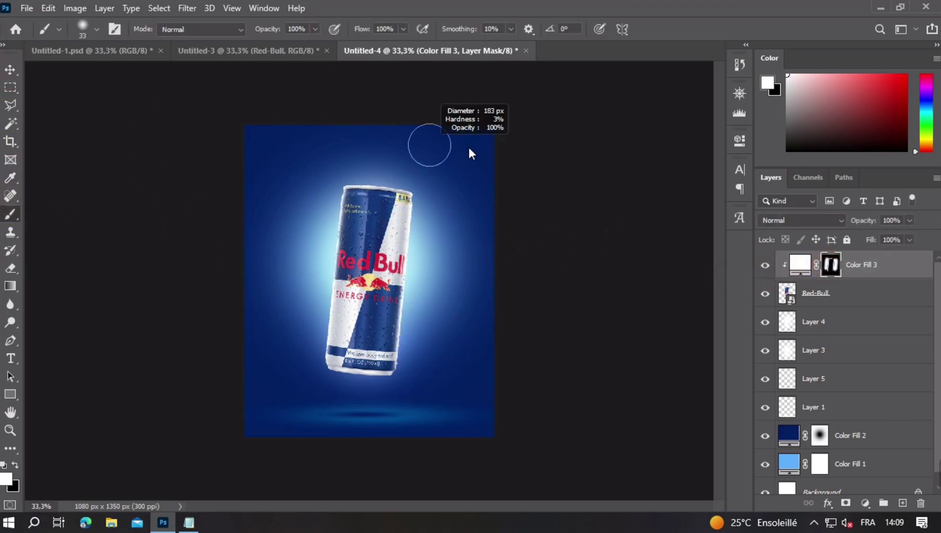
drag(469, 147, 328, 217)
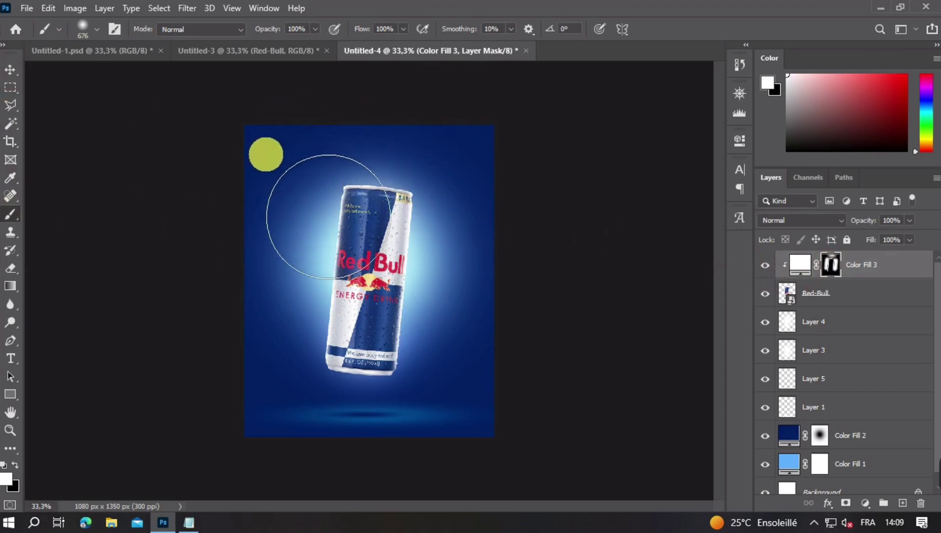
click(9, 70)
click(378, 322)
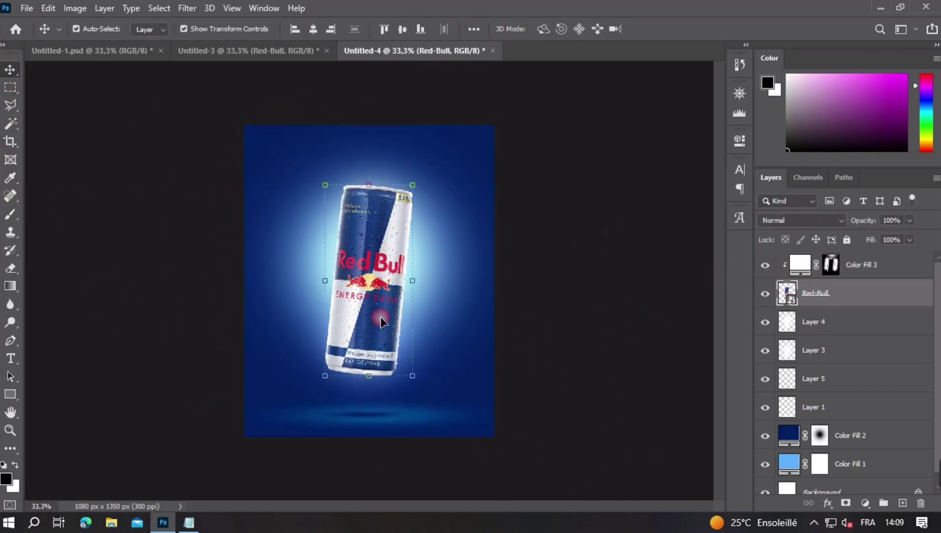
Add a Levels adjustment on the can with output white 18 and an inverted mask
click(865, 503)
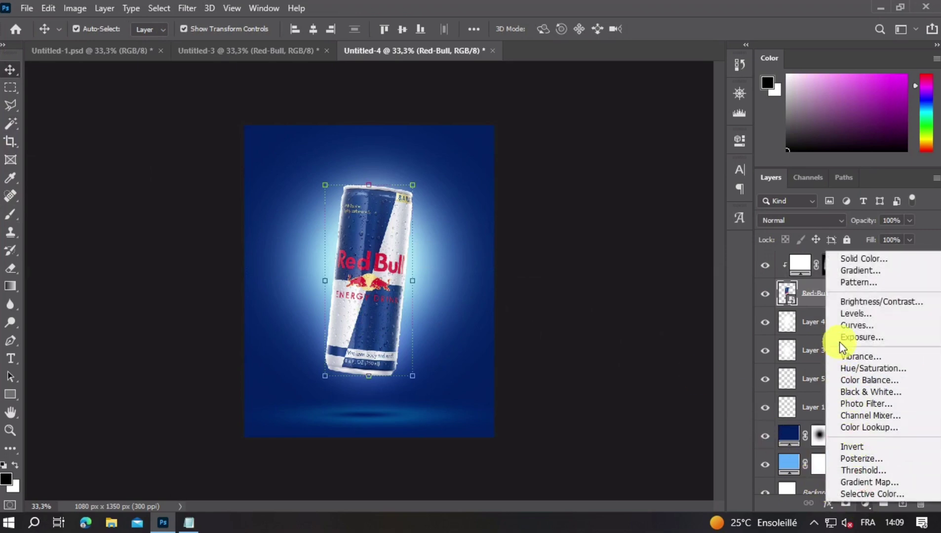
click(850, 314)
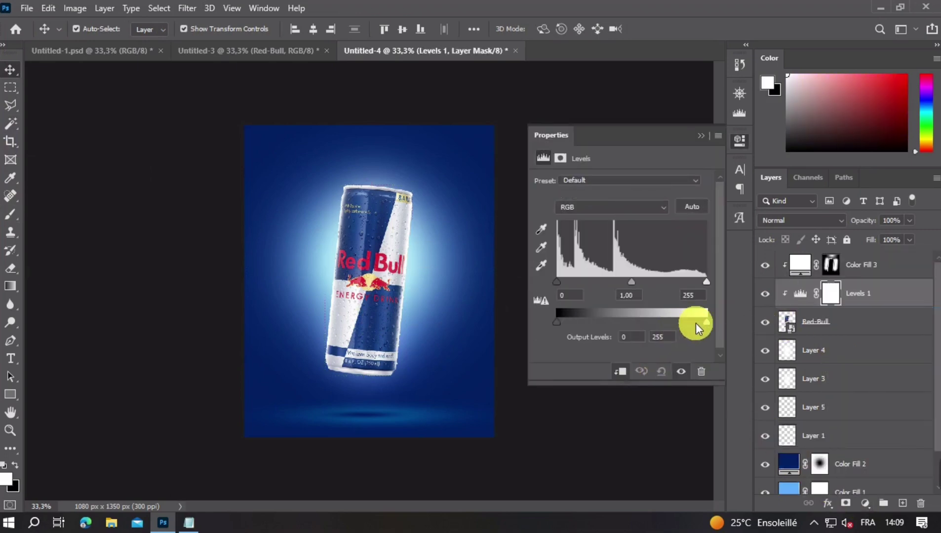
drag(696, 323, 568, 323)
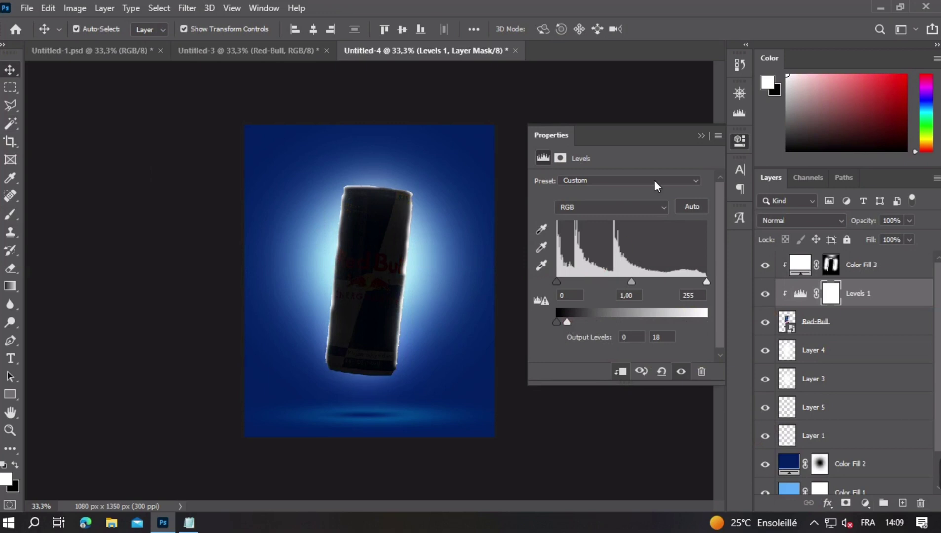
click(704, 137)
key(ctrl+i)
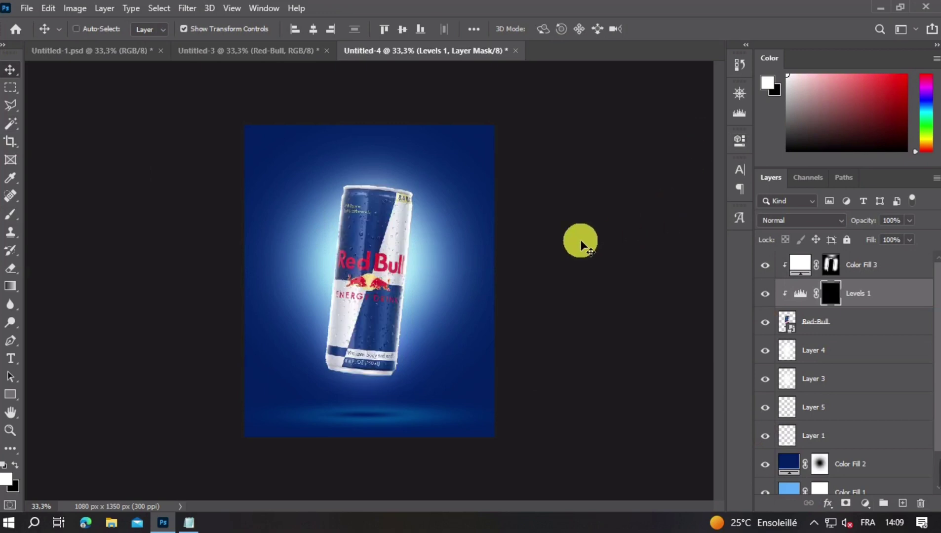
Paint darkening onto the can's bottom with a soft brush of about 223 px
click(9, 217)
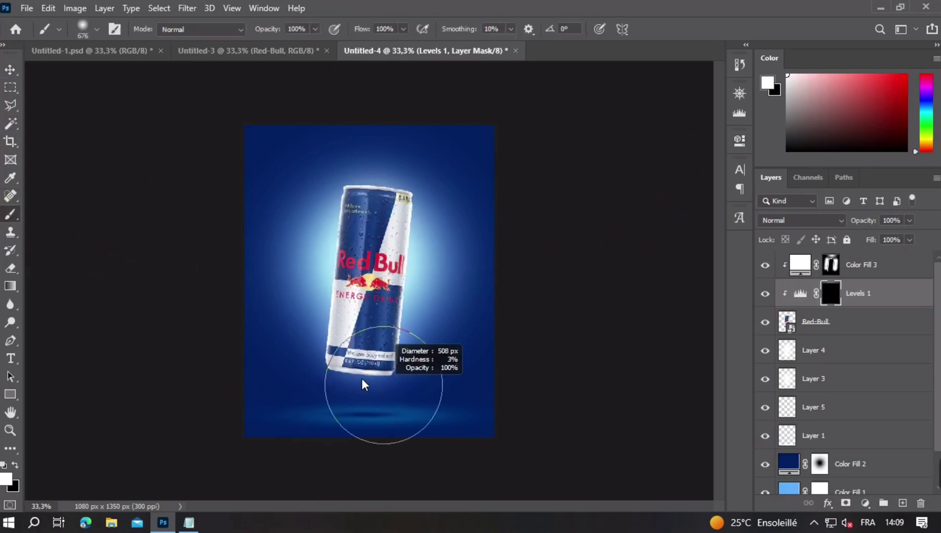
scroll(375, 405, up, 3)
scroll(368, 439, down, 3)
scroll(371, 415, up, 2)
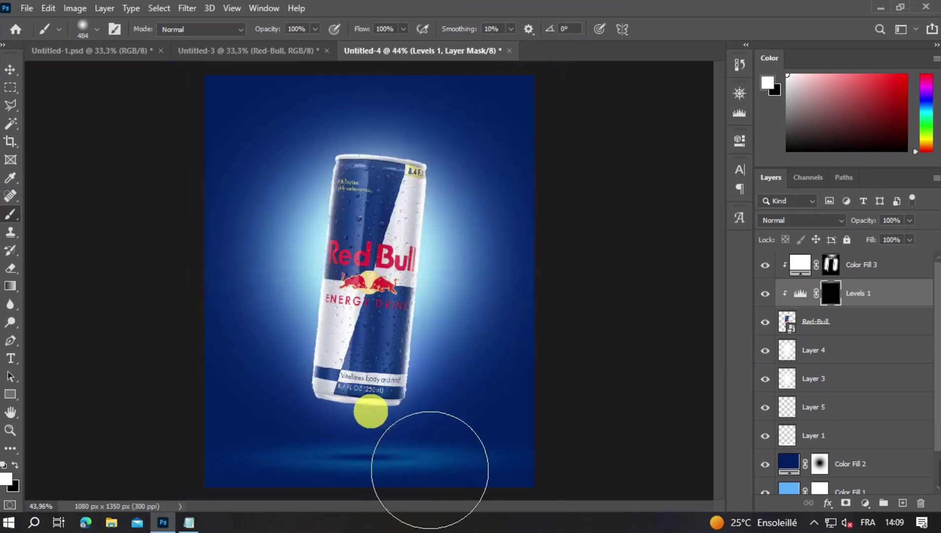
scroll(392, 382, down, 1)
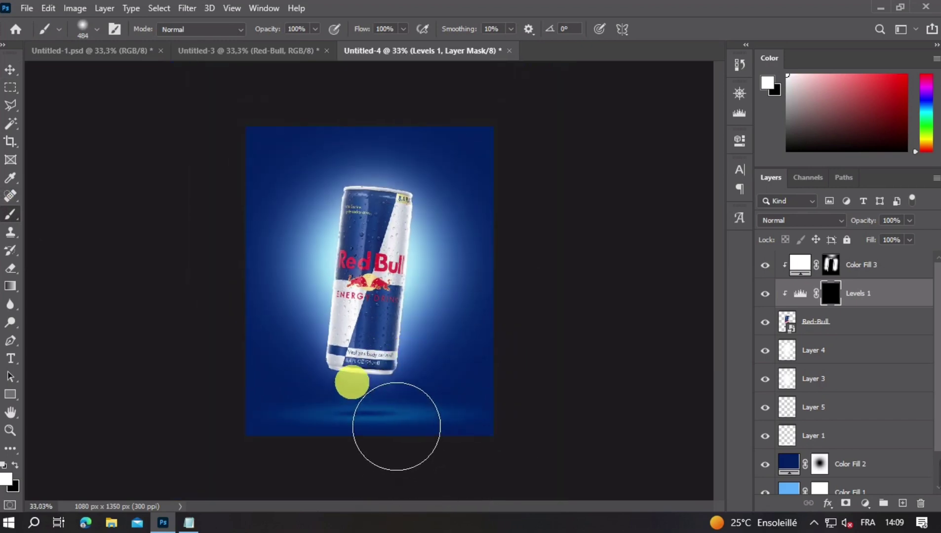
scroll(351, 382, up, 3)
scroll(365, 390, up, 2)
drag(402, 410, 395, 273)
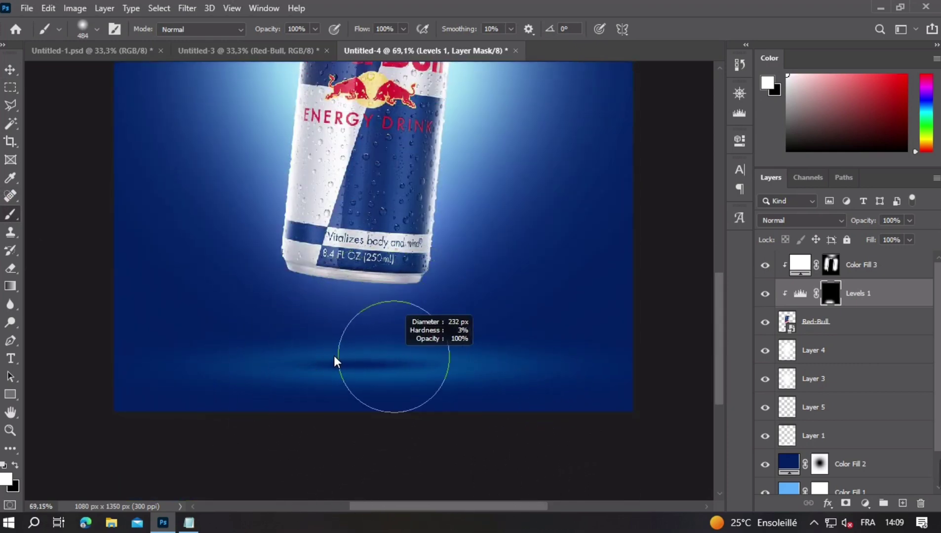
right_click(289, 332)
click(291, 327)
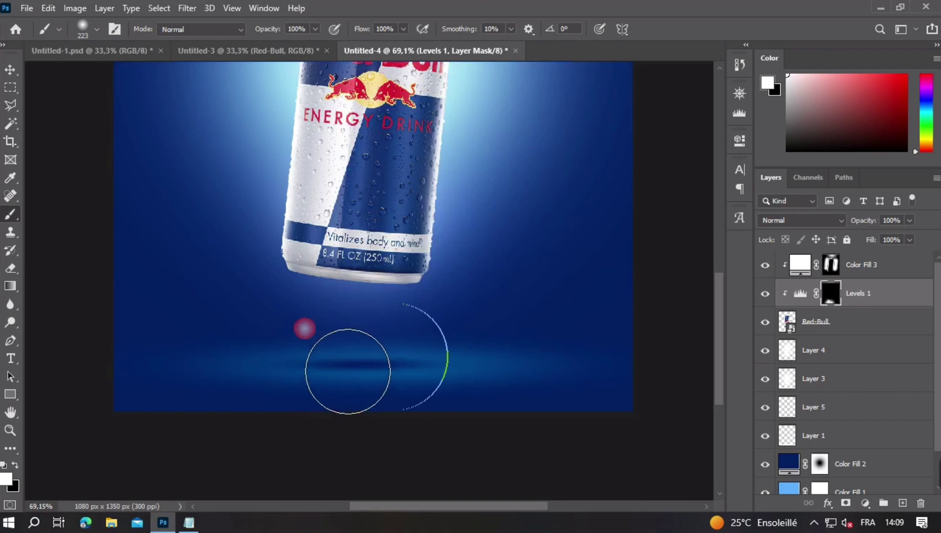
drag(300, 327, 379, 331)
Add more dabs and strokes of shading along the can's base
alt+right_click(399, 359)
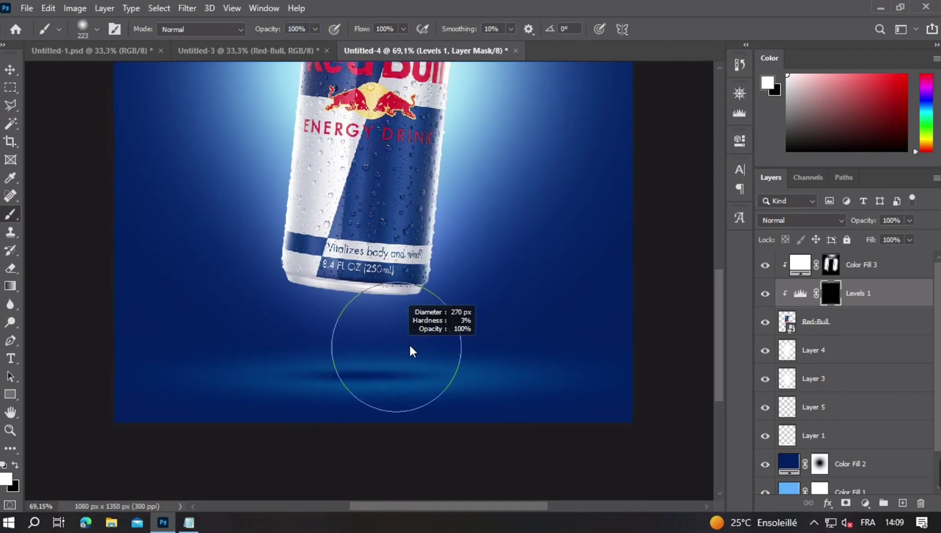
click(380, 359)
drag(331, 403, 418, 411)
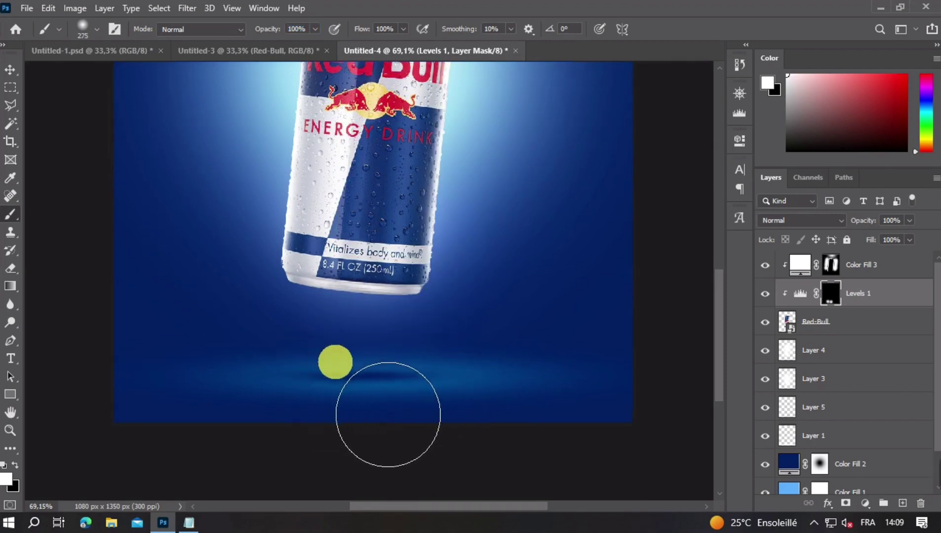
click(361, 402)
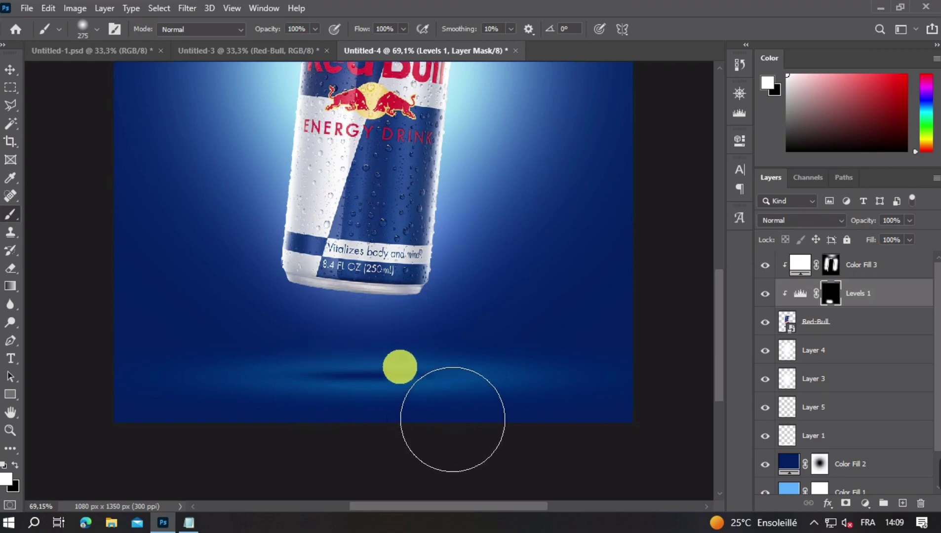
alt+right_click(391, 361)
Set the brush to about 150 px and touch up the base shading
scroll(399, 321, up, 3)
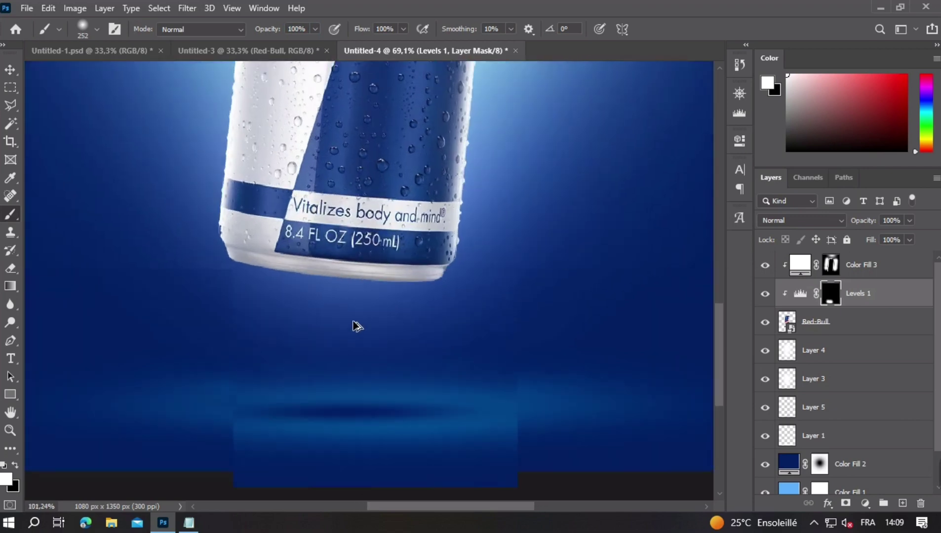
alt+right_click(353, 323)
alt+right_click(240, 288)
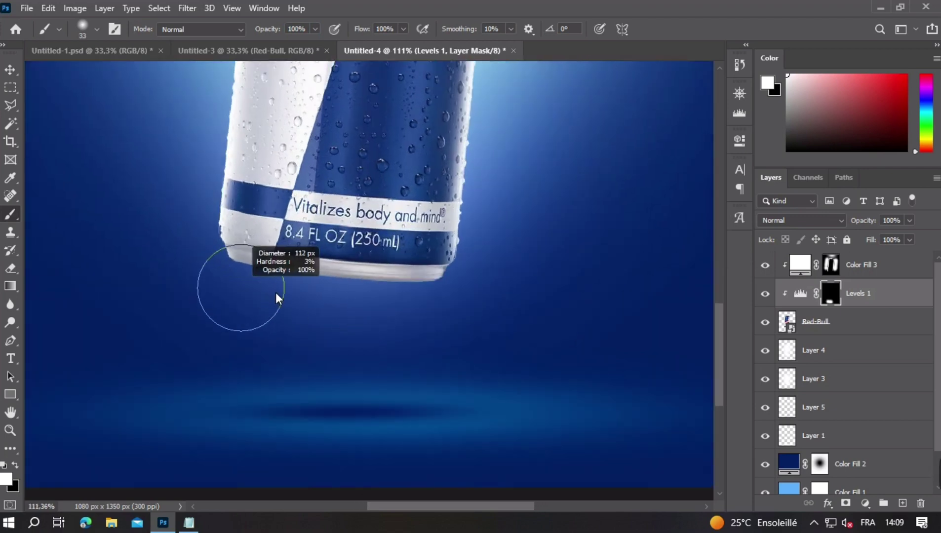
drag(366, 378, 413, 389)
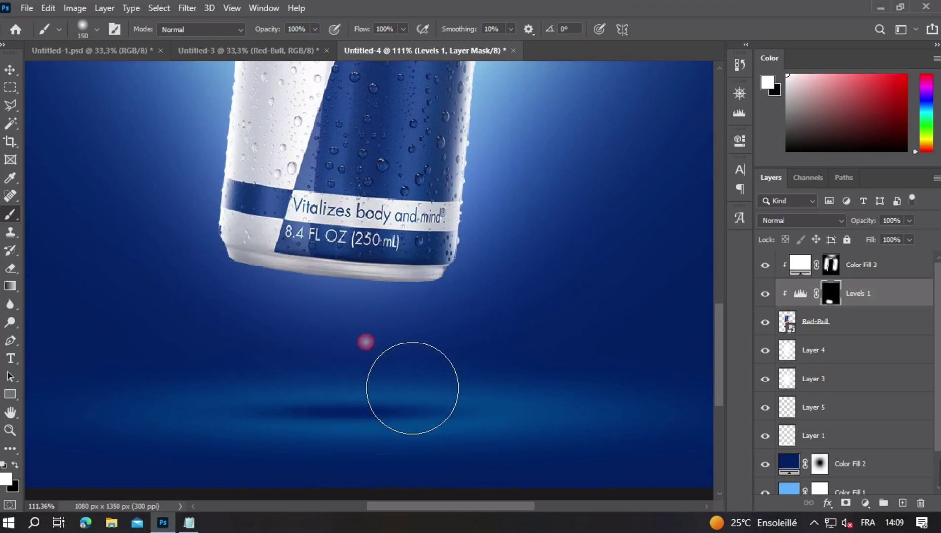
click(506, 380)
click(412, 355)
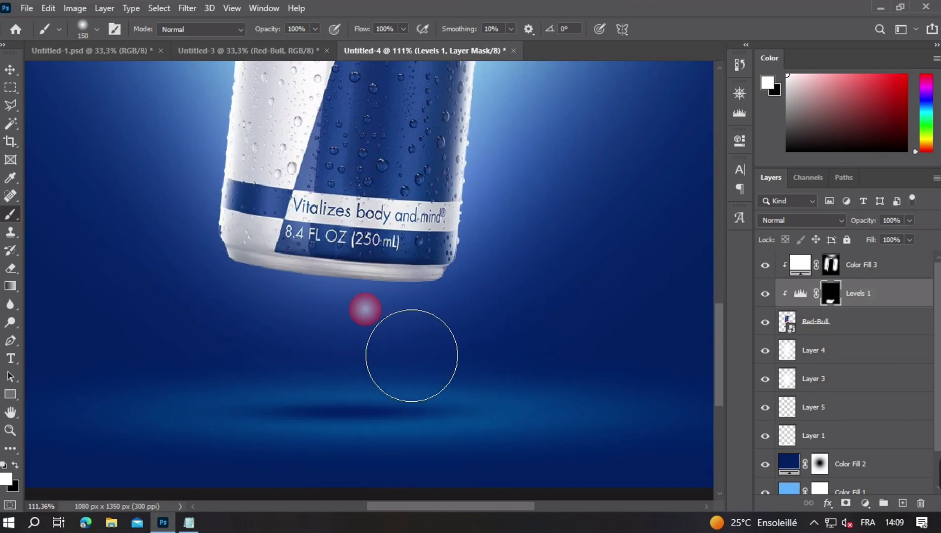
Pan the view back to the can's bottom to inspect the shading
scroll(408, 341, down, 4)
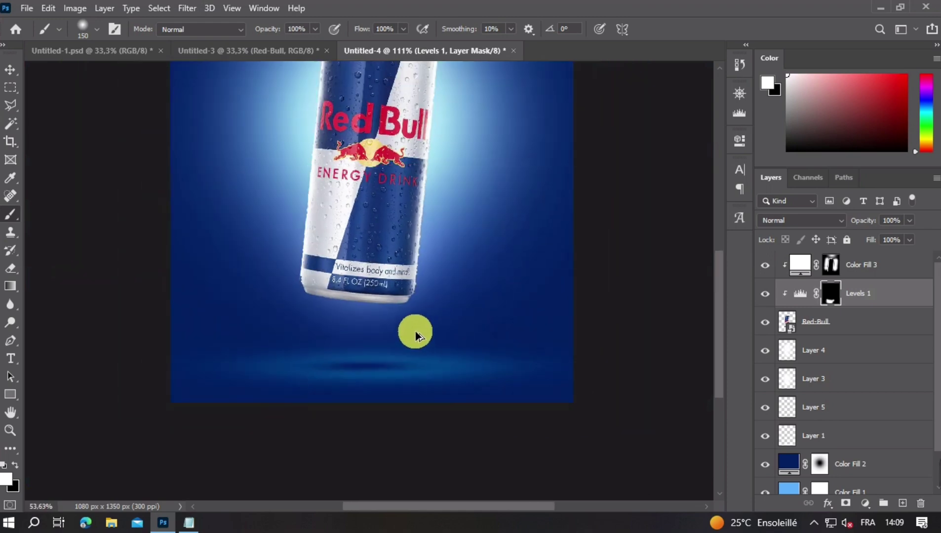
scroll(416, 332, down, 1)
scroll(405, 346, down, 1)
scroll(399, 361, up, 3)
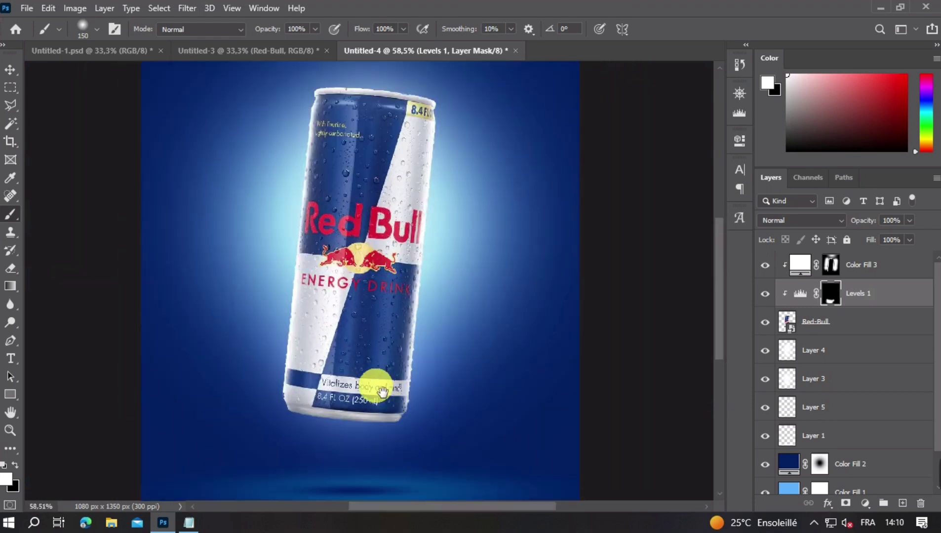
drag(383, 391, 393, 294)
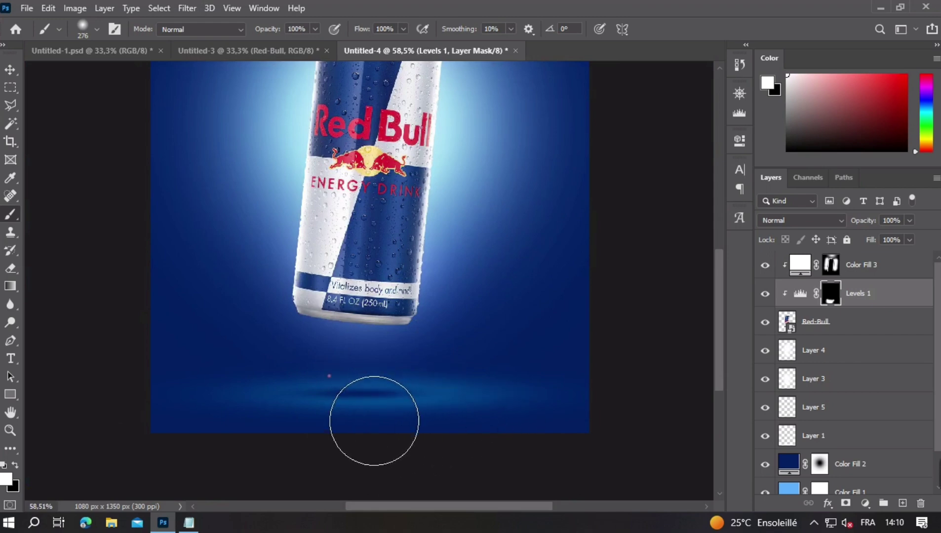
scroll(405, 357, down, 1)
scroll(414, 361, down, 2)
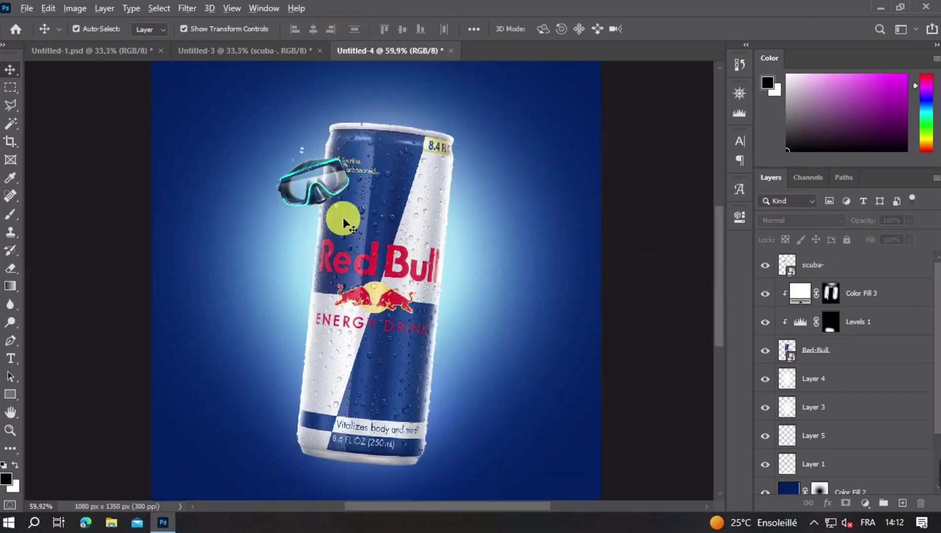
Mask the goggles layer, then bring in the dumbbell and shrink it at the can's base
scroll(336, 207, up, 2)
click(846, 503)
click(15, 212)
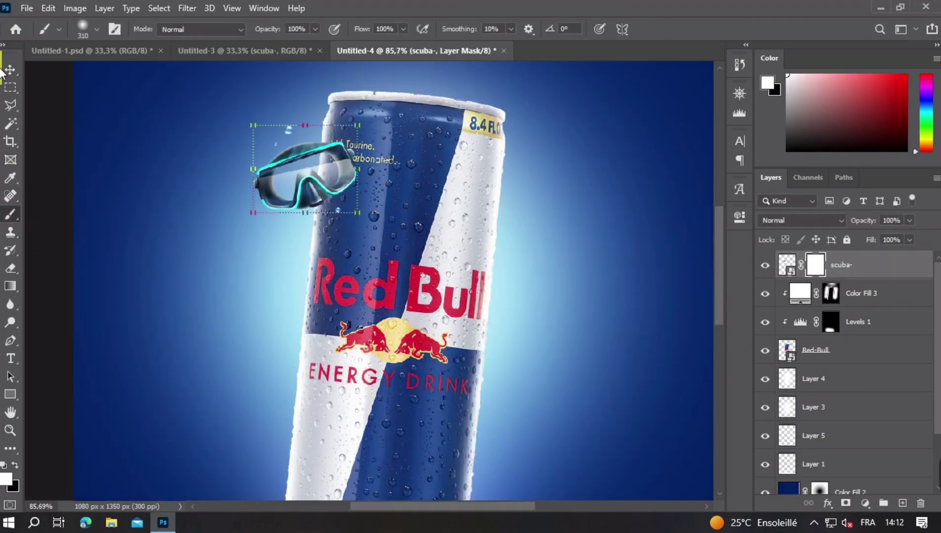
key(v)
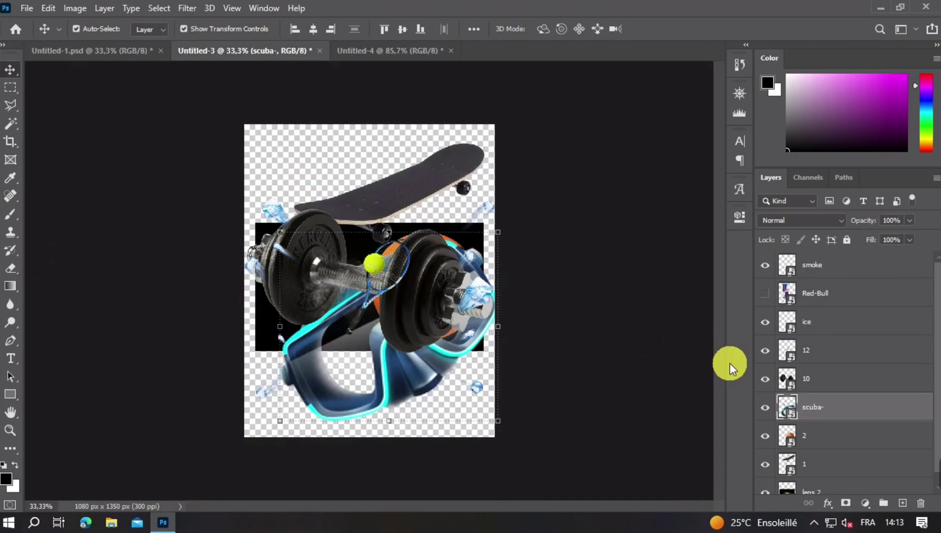
drag(809, 378, 478, 326)
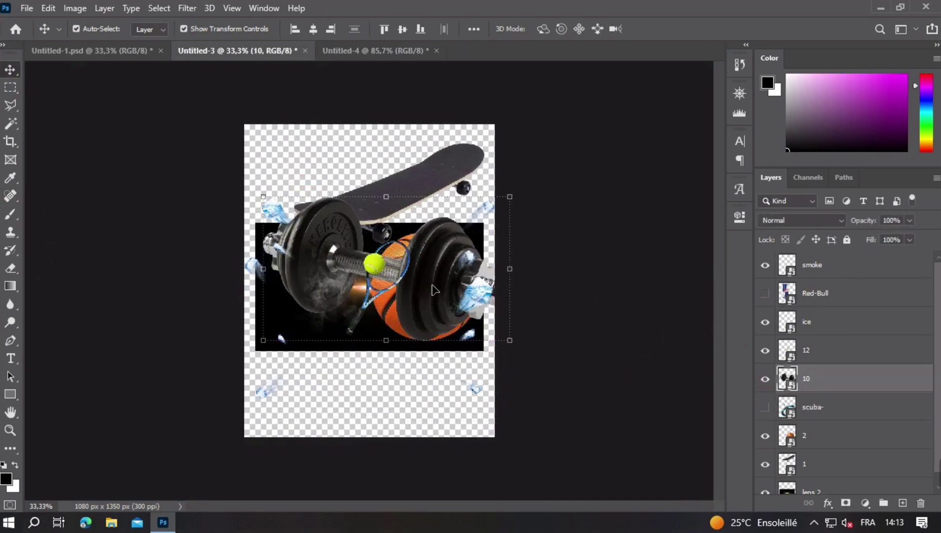
drag(710, 100, 630, 30)
Delete the goggles' layer mask and lower Color Fill 3 to 59% opacity
right_click(815, 294)
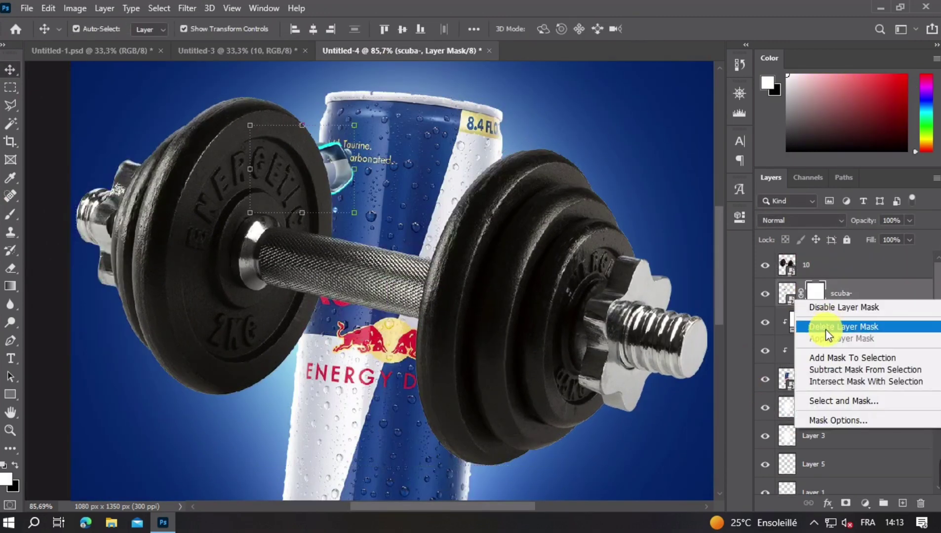
click(825, 329)
key(ctrl+0)
click(778, 325)
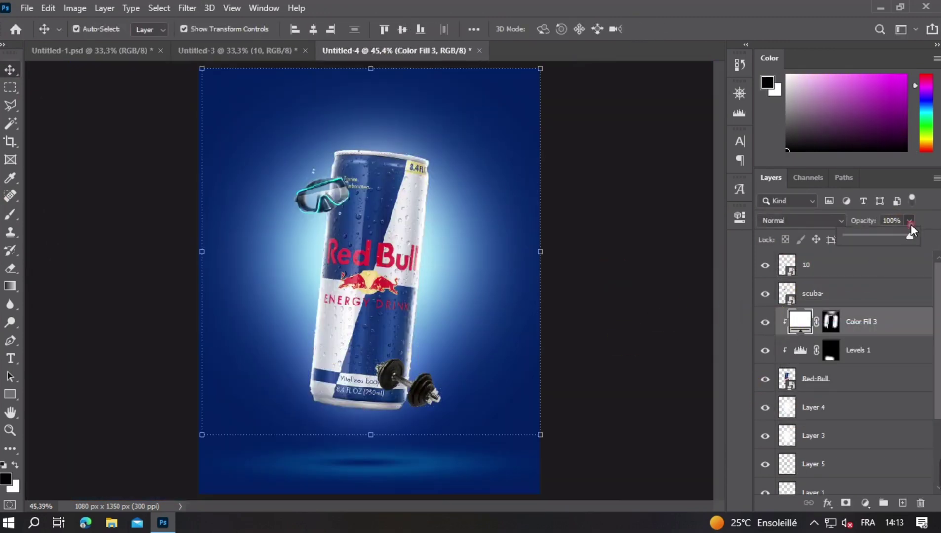
click(653, 289)
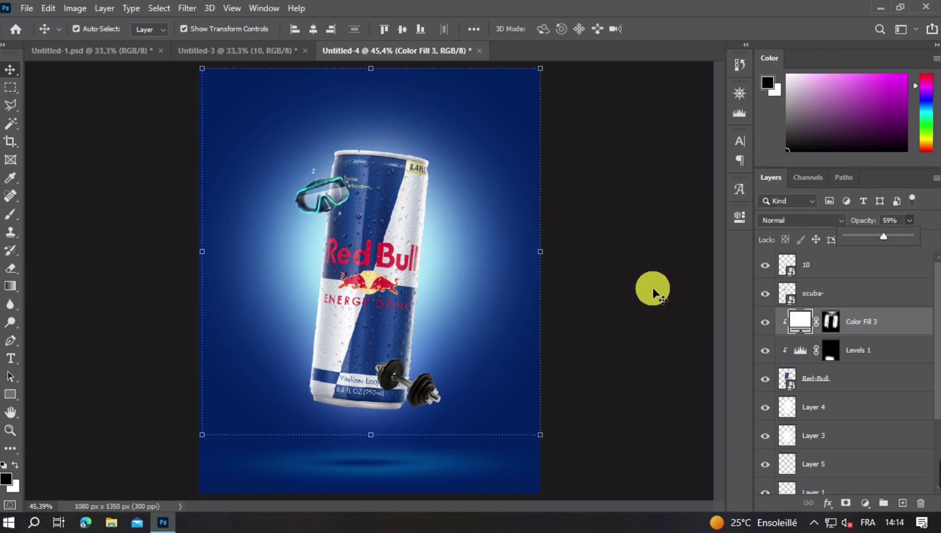
key(ctrl+minus)
key(ctrl+plus)
key(ctrl+plus)
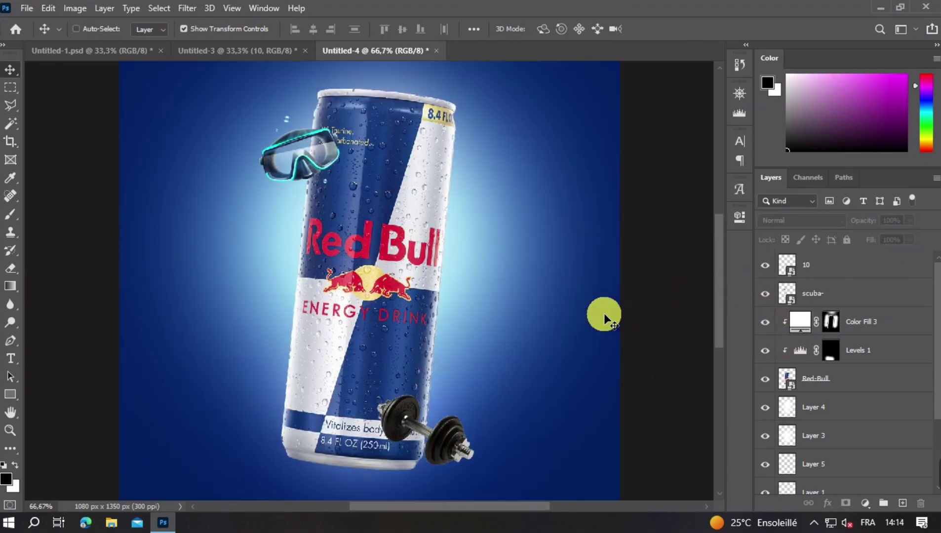
Bring in the tennis racket and place it below Red-Bull, behind the can's right edge
key(ctrl+Tab)
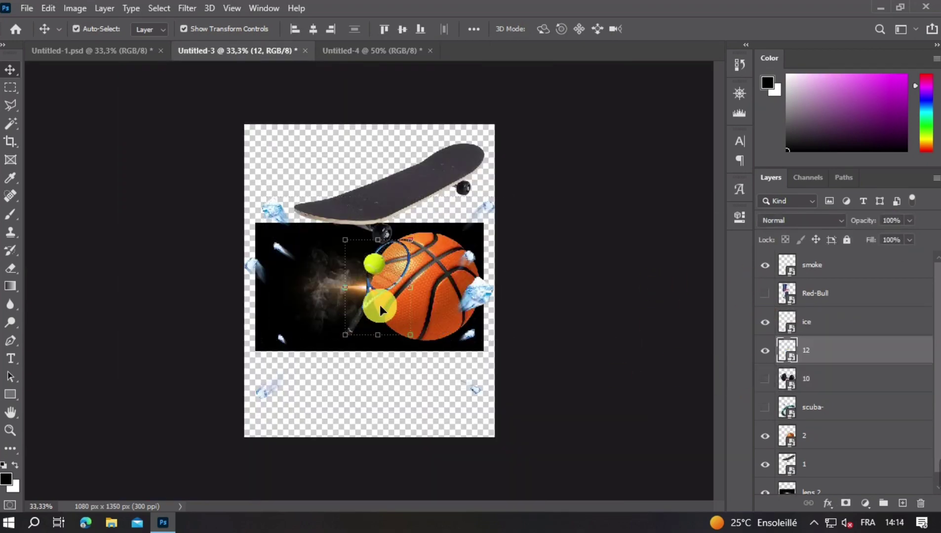
drag(380, 305, 439, 273)
drag(364, 185, 435, 183)
drag(840, 266, 840, 420)
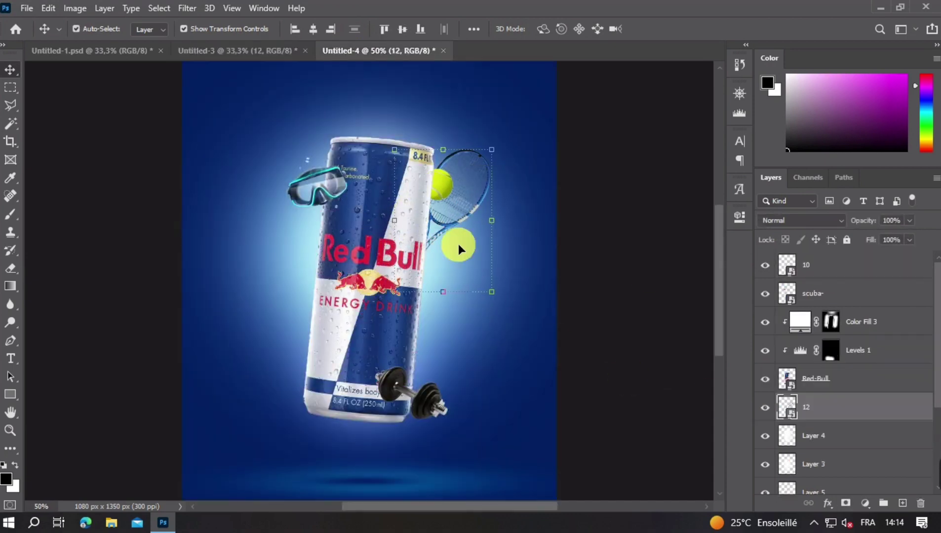
mouse_move(455, 246)
mouse_down()
mouse_move(444, 227)
mouse_move(491, 225)
mouse_up()
key(Return)
Bring in the basketball and scale it into place beside the can
key(ctrl+Tab)
mouse_move(430, 284)
mouse_down()
mouse_move(438, 296)
mouse_move(338, 301)
mouse_move(332, 375)
mouse_up()
key(ctrl+t)
key(Return)
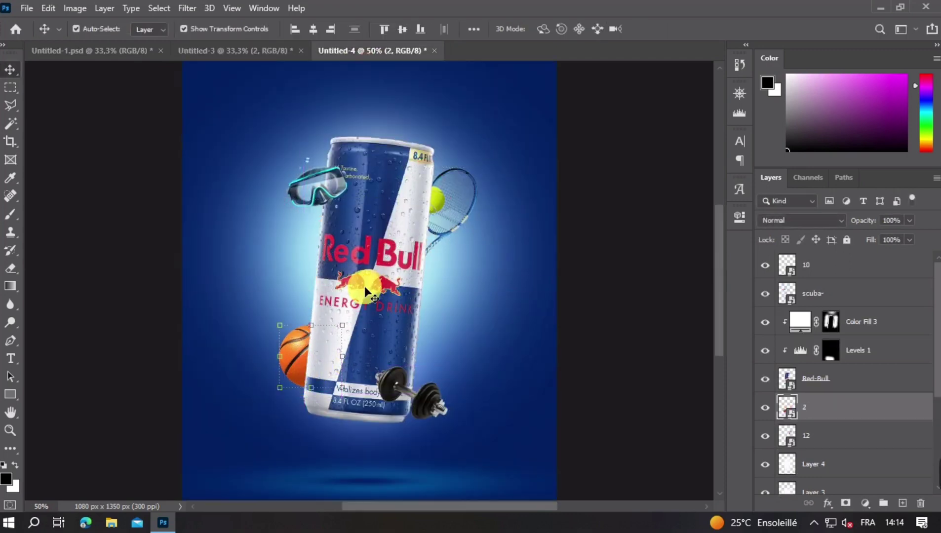
Bring in the skateboard, shrink it and move it to the can's left side
key(ctrl+Tab)
drag(352, 166, 455, 249)
key(ctrl+t)
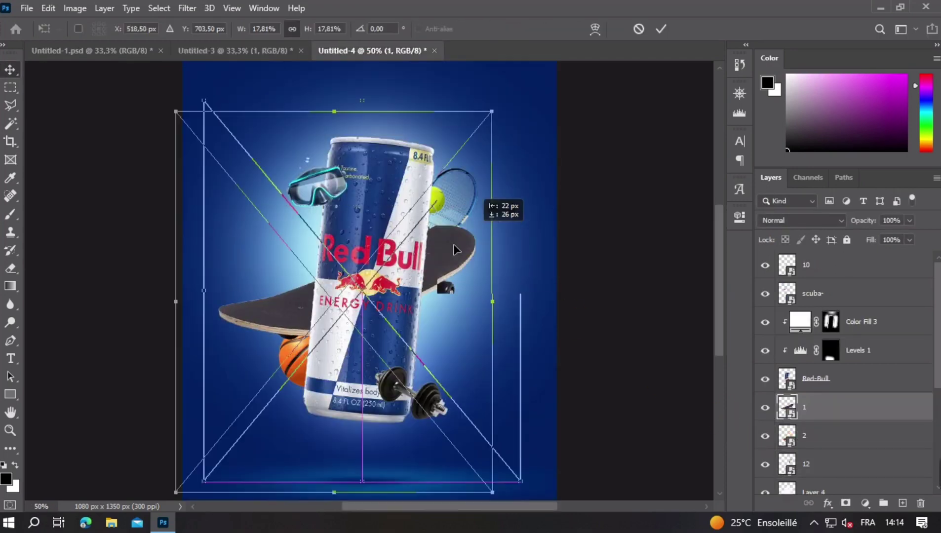
drag(492, 112, 237, 270)
mouse_move(176, 336)
mouse_down()
mouse_move(257, 336)
mouse_move(301, 269)
mouse_up()
key(Return)
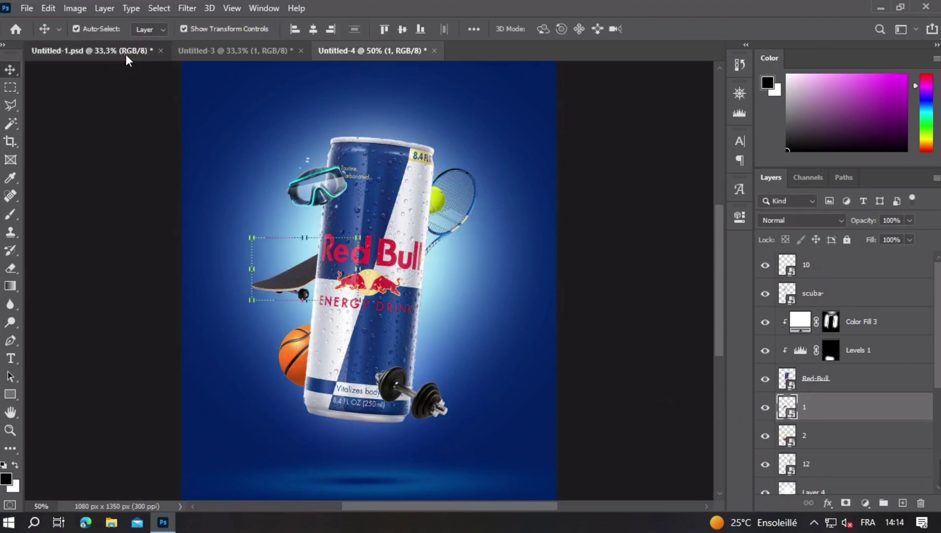
Flip the skateboard horizontally and tilt it behind the can's left side
key(ctrl+t)
right_click(310, 272)
click(345, 491)
drag(326, 301, 330, 308)
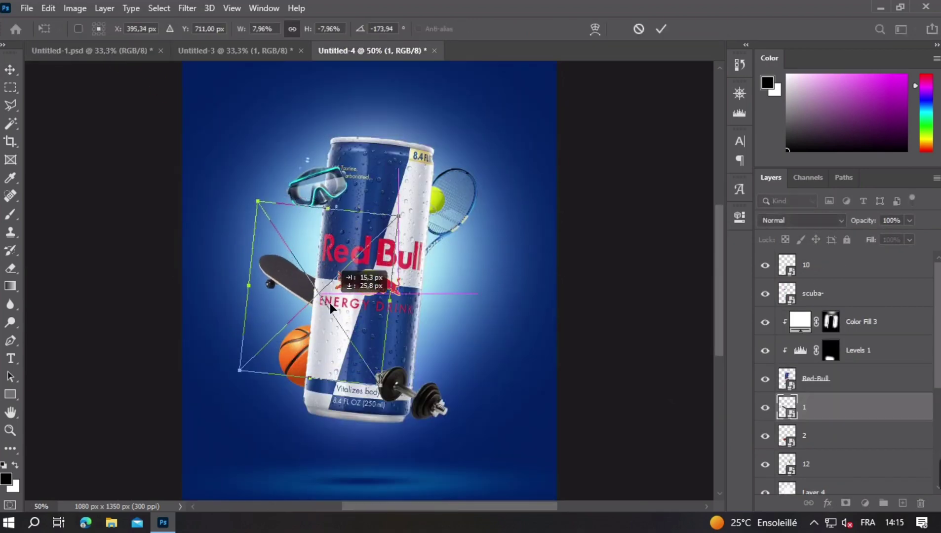
key(Return)
Re-angle the scuba goggles and zoom out to review the poster
key(ctrl+Tab)
key(ctrl+shift+Tab)
click(321, 202)
key(ctrl+t)
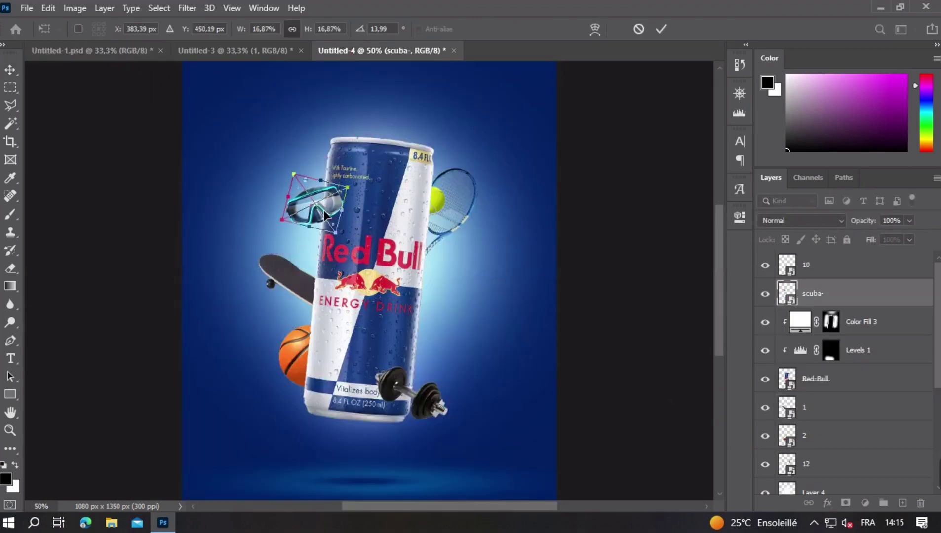
key(Return)
key(ctrl+minus)
click(625, 261)
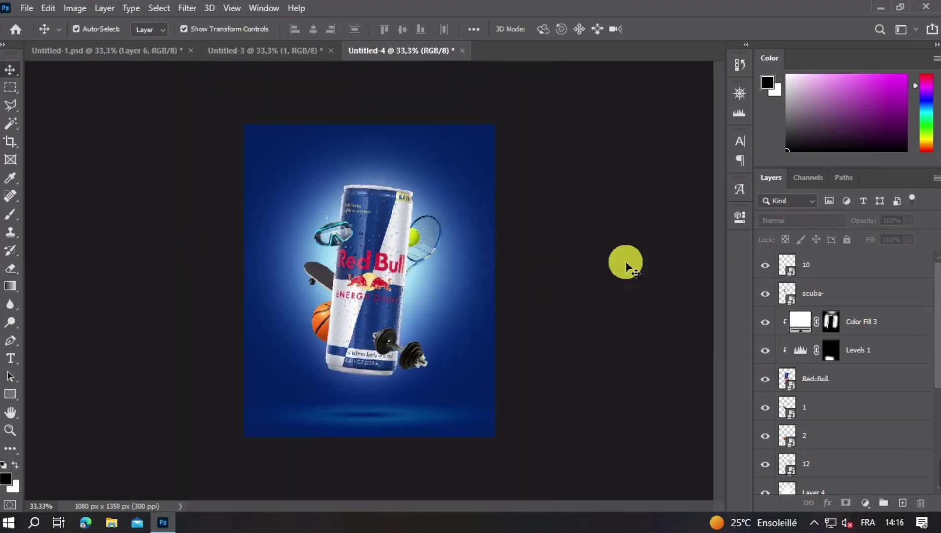
key(ctrl+plus)
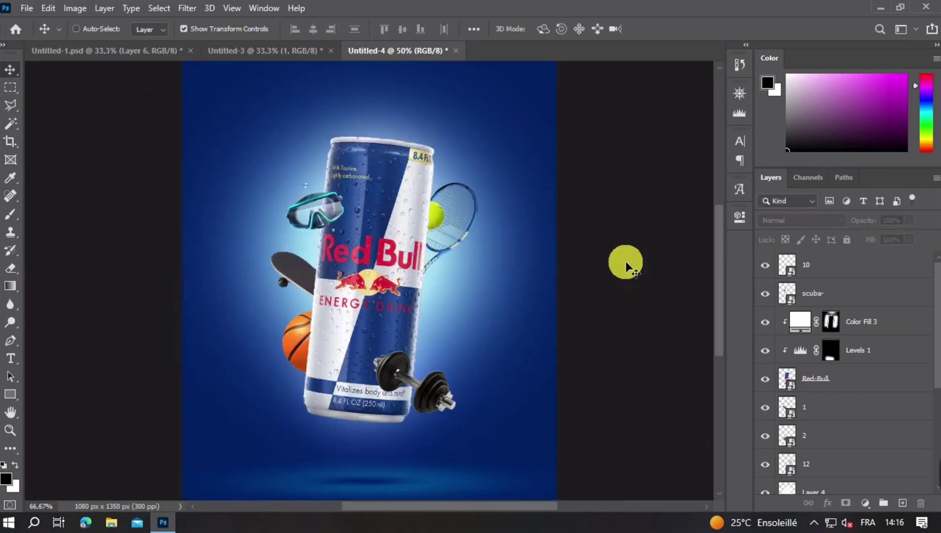
key(ctrl+plus)
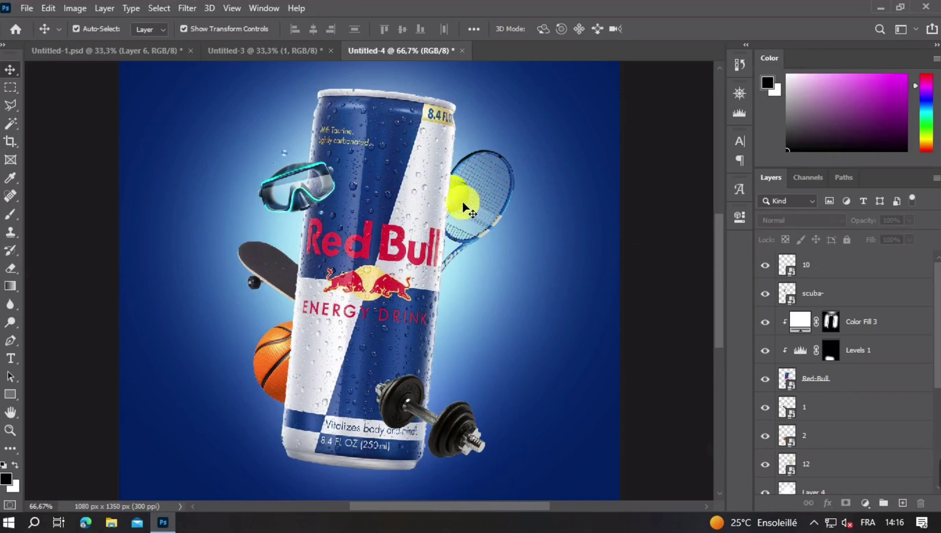
Add a Levels adjustment on the tennis racket with lowered output white
click(462, 202)
click(765, 465)
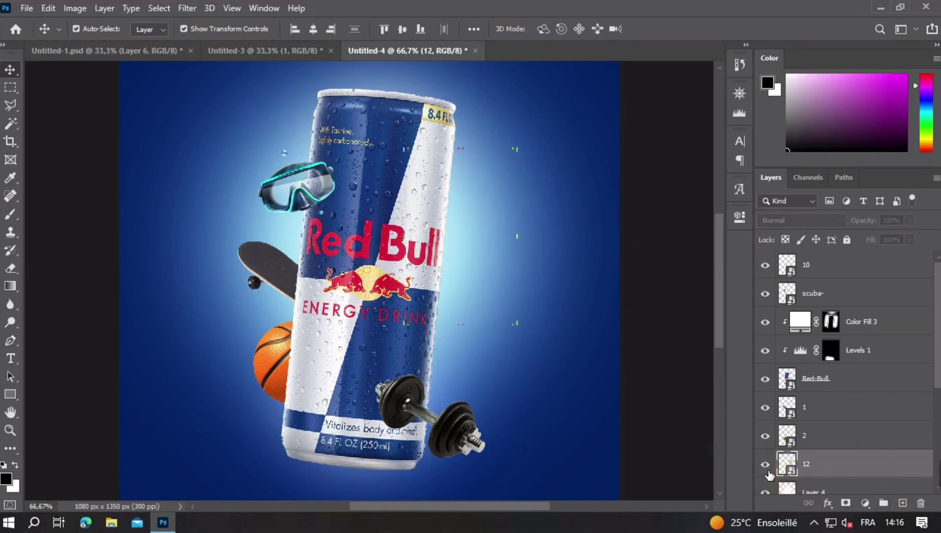
click(867, 505)
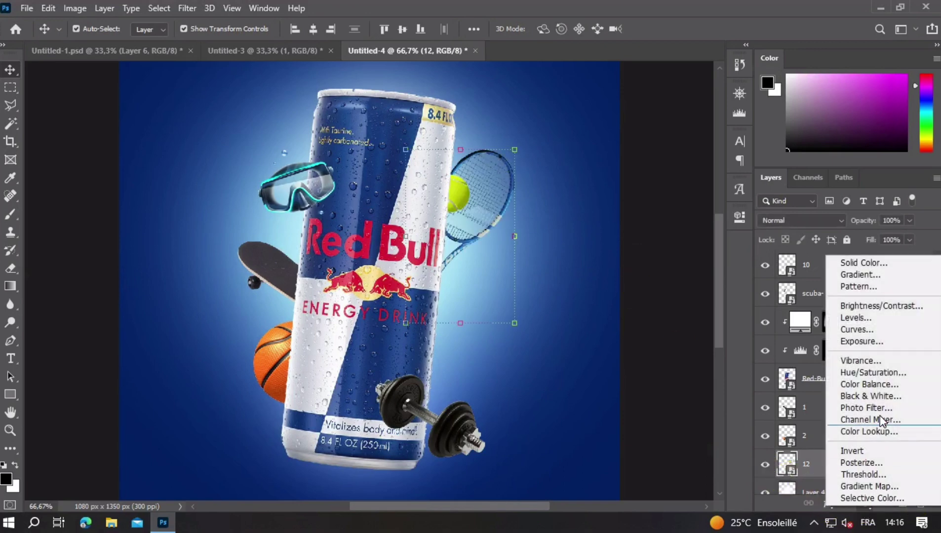
click(863, 318)
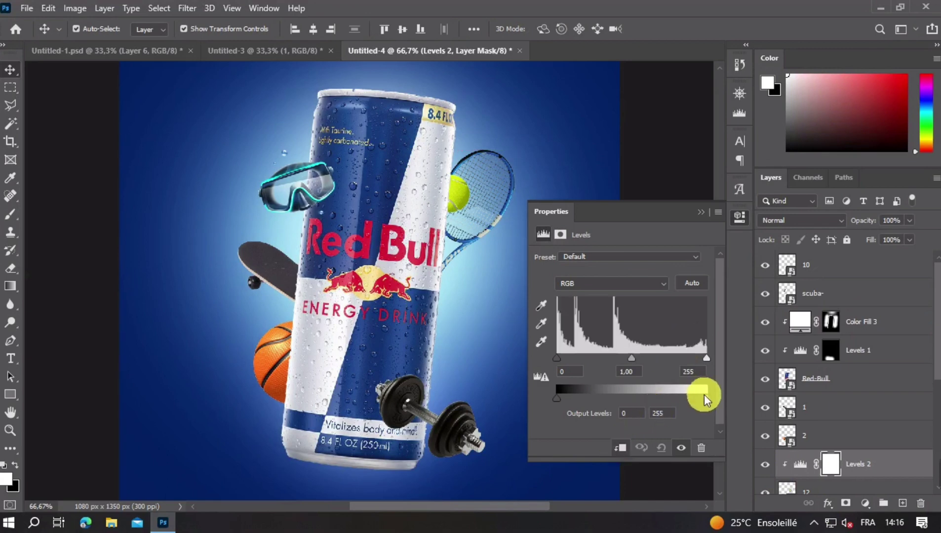
drag(705, 395, 630, 399)
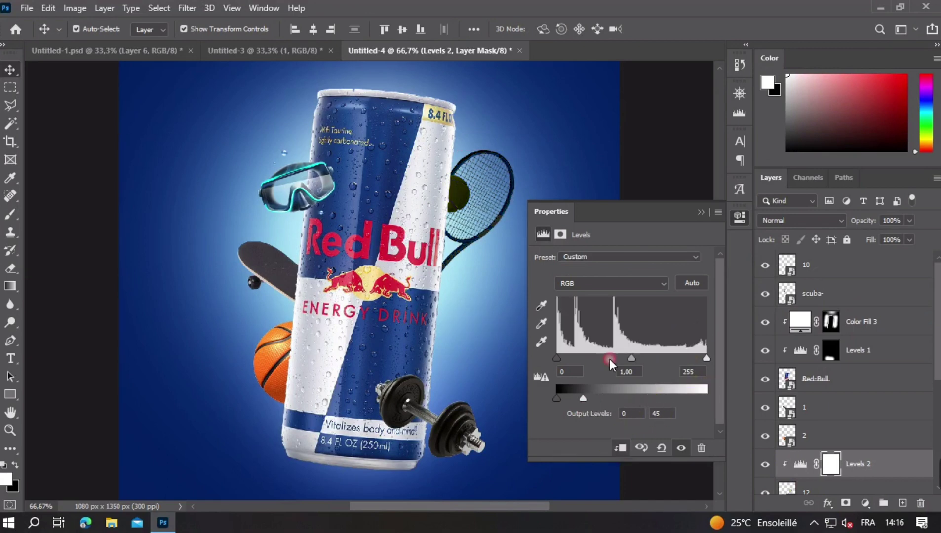
click(698, 212)
Invert the racket's Levels mask and paint darkening onto the racket near the can
key(ctrl+i)
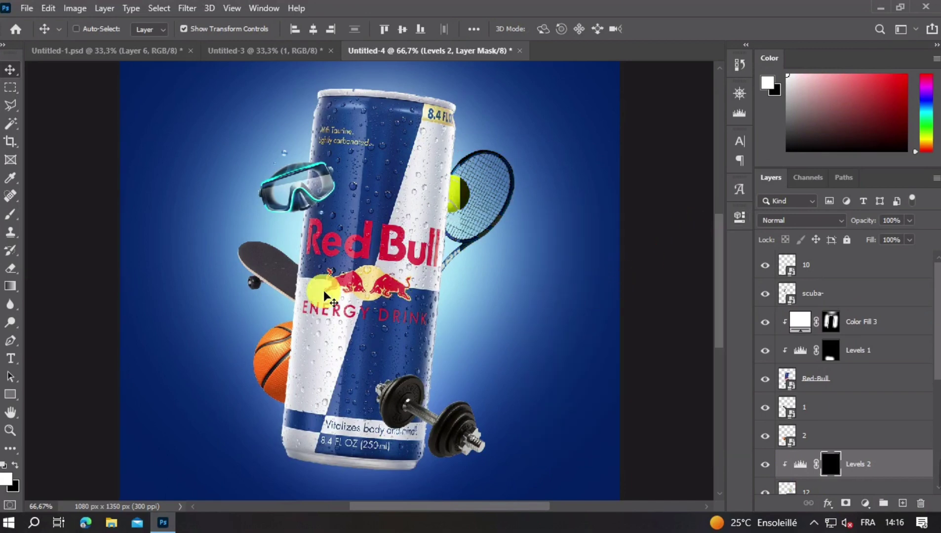
click(11, 214)
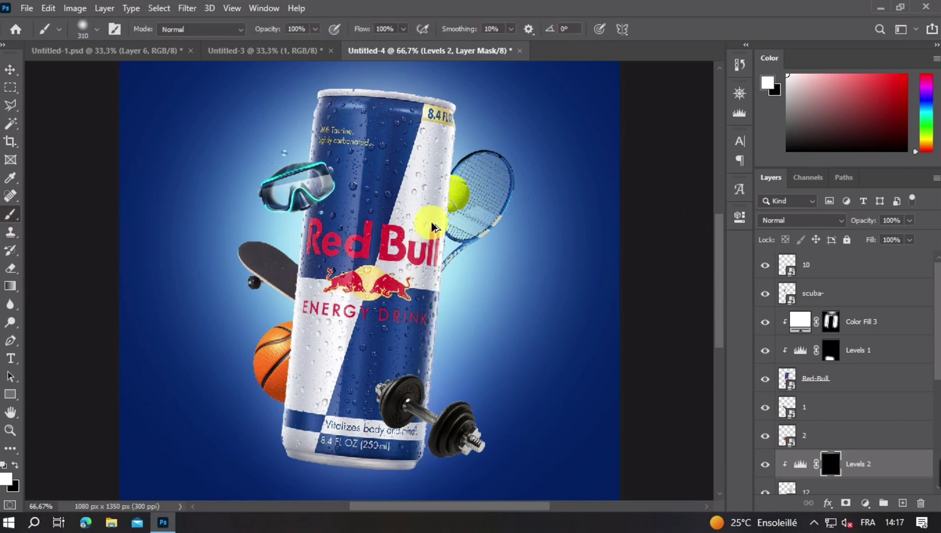
scroll(431, 221, up, 3)
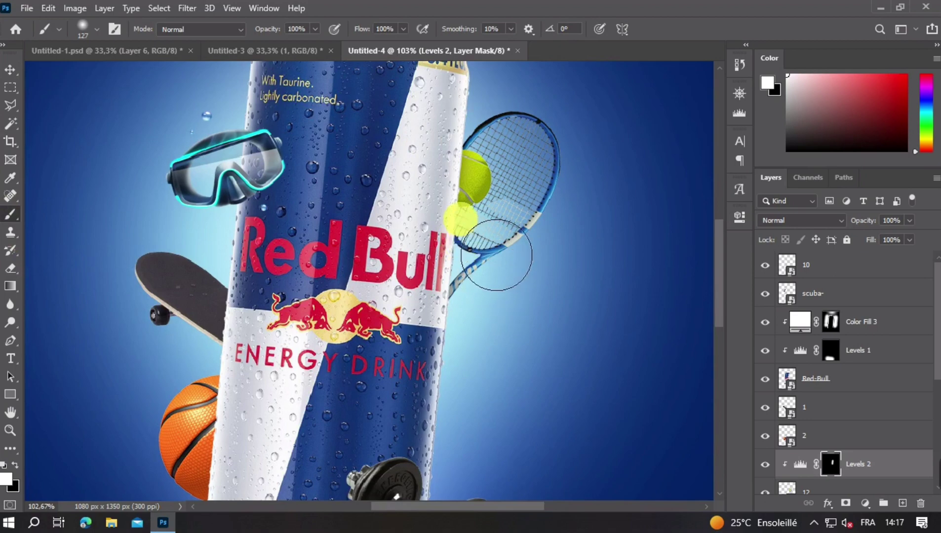
drag(492, 273, 458, 200)
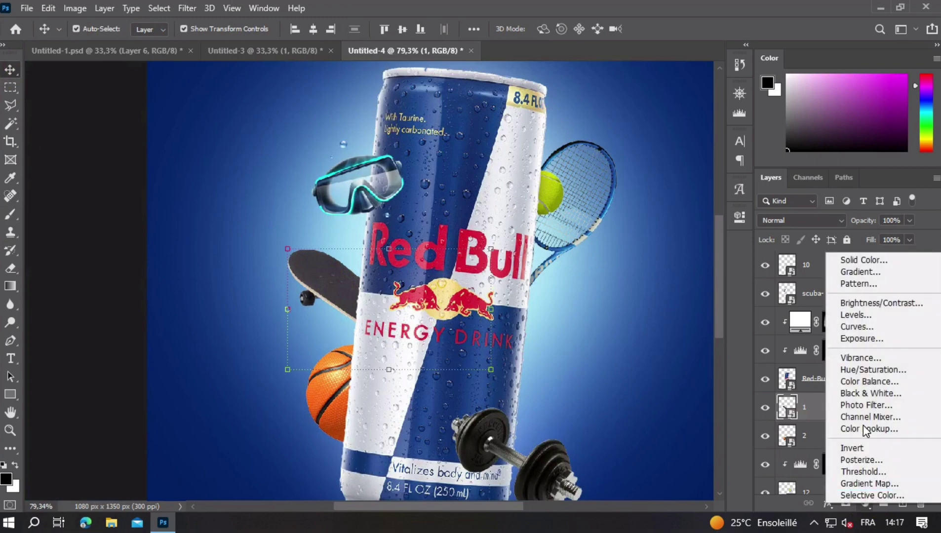
Add an inverted Levels 3 clipped to the skateboard and paint its darkening
click(856, 315)
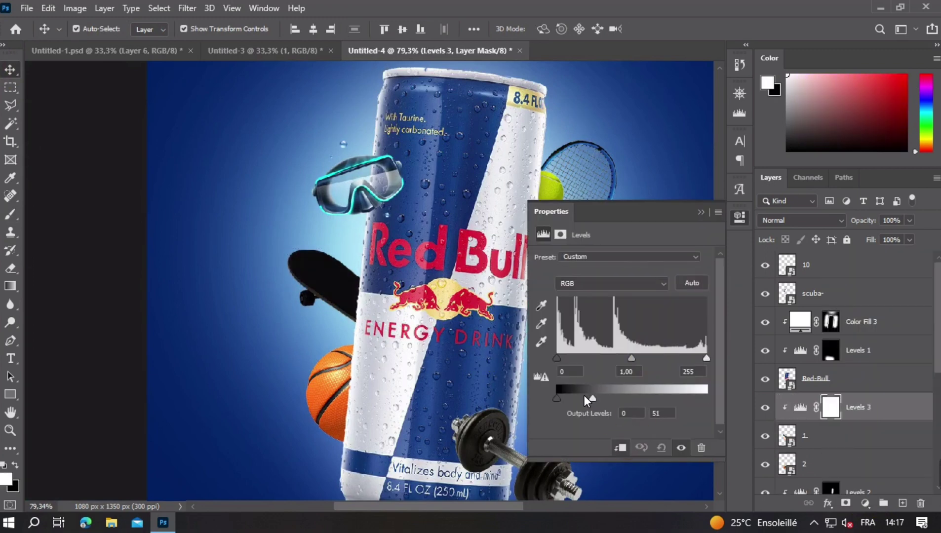
key(ctrl+i)
key(b)
key(x)
click(374, 305)
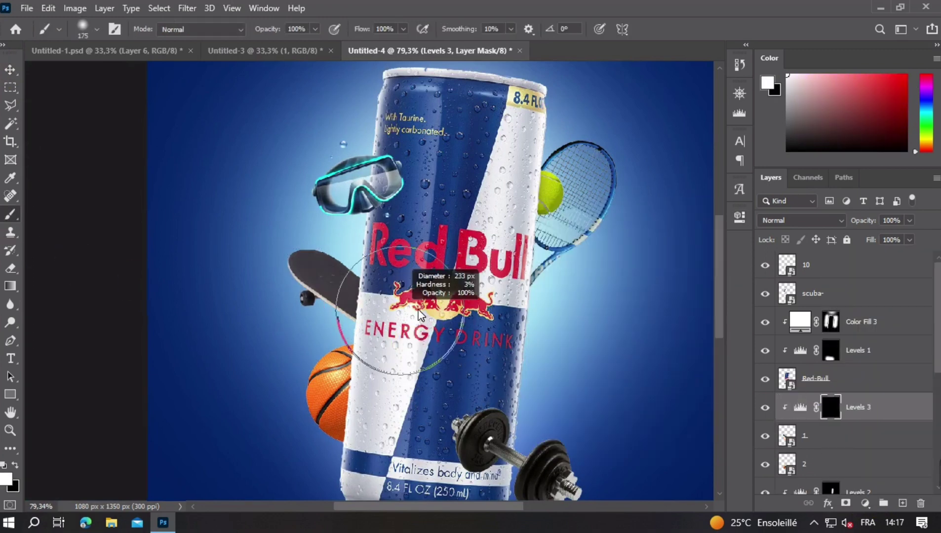
scroll(489, 348, down, 2)
Add an inverted Levels 4 clipped to the basketball and paint shading near the can
click(10, 69)
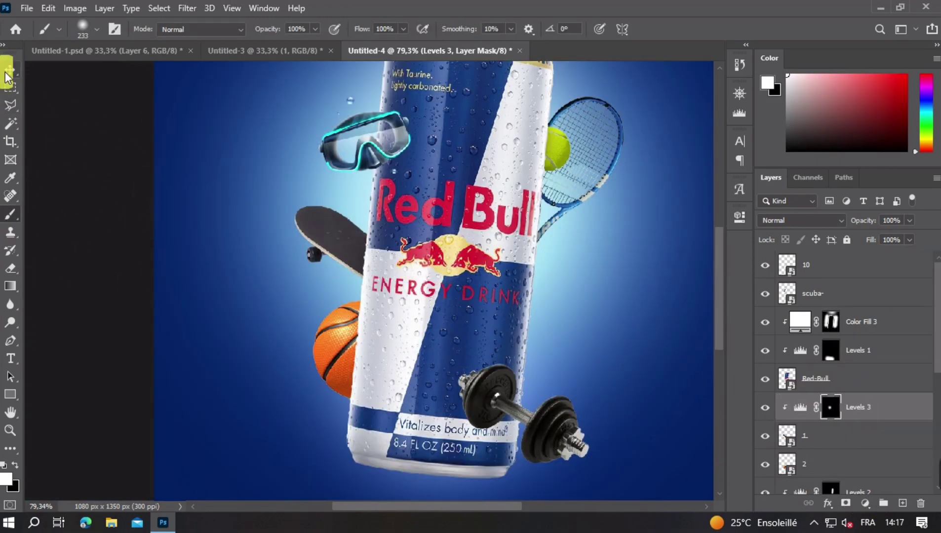
key(x)
click(793, 483)
click(865, 503)
click(856, 314)
key(ctrl+i)
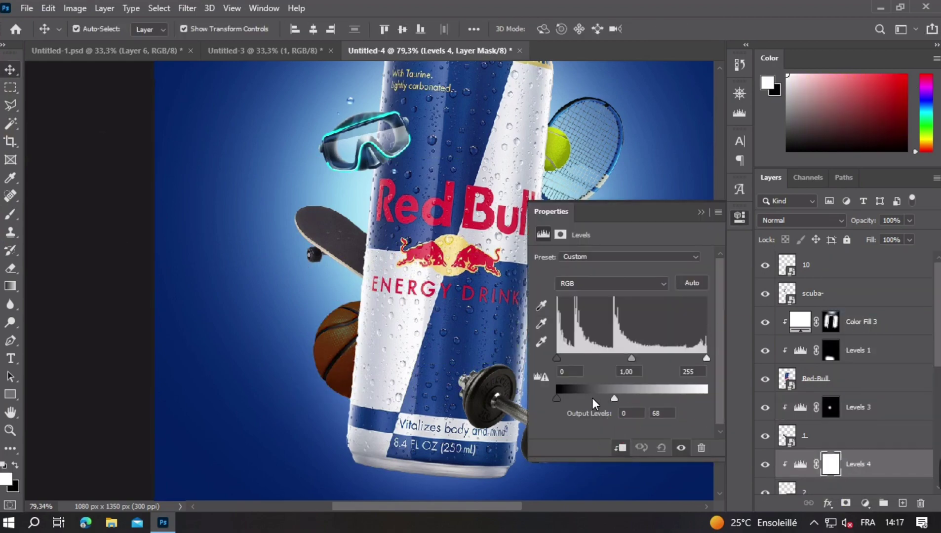
key(b)
key(x)
scroll(148, 320, down, 2)
drag(475, 321, 503, 388)
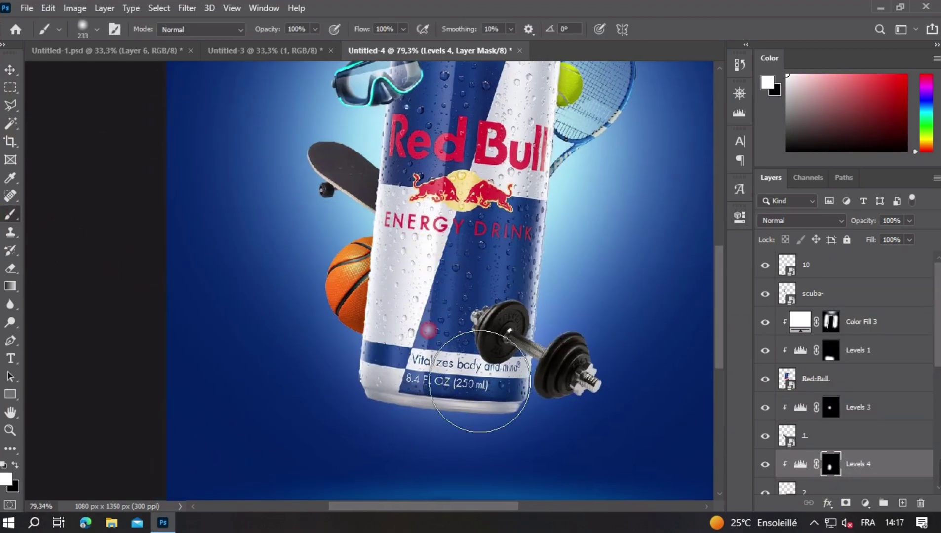
scroll(487, 294, down, 1)
click(10, 69)
Darken the can near the dumbbell by painting on the Levels 1 mask with a smaller brush
click(859, 350)
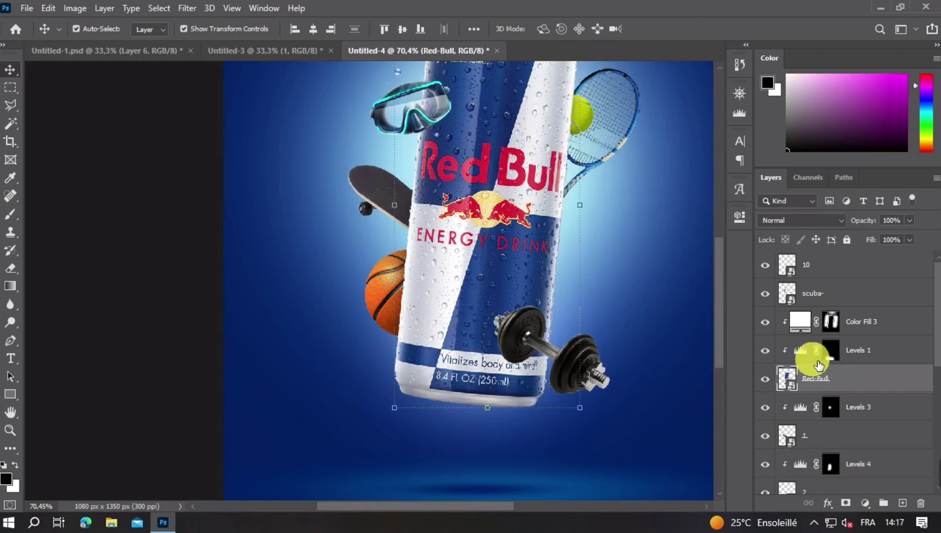
click(10, 214)
scroll(519, 379, up, 3)
drag(525, 336, 562, 367)
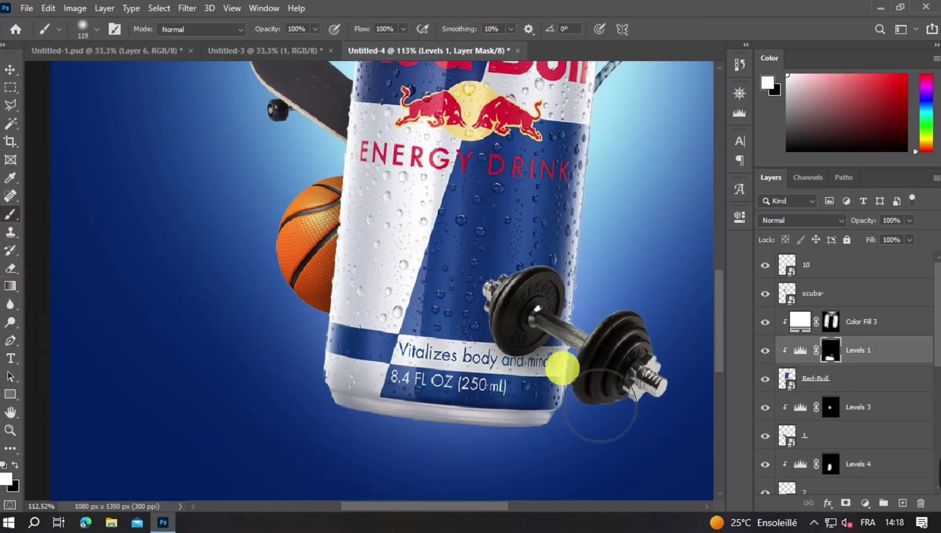
scroll(571, 386, down, 4)
key(v)
scroll(494, 210, up, 3)
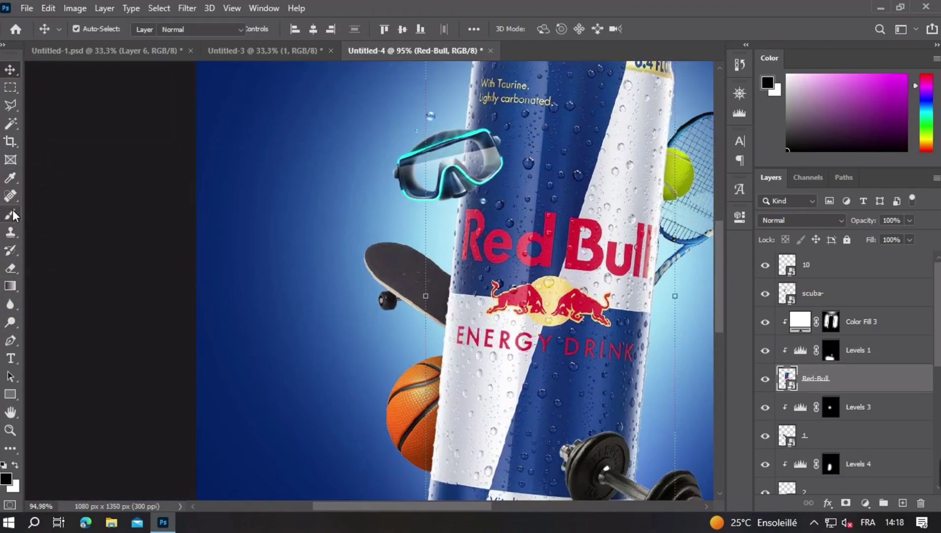
key(b)
drag(491, 166, 498, 163)
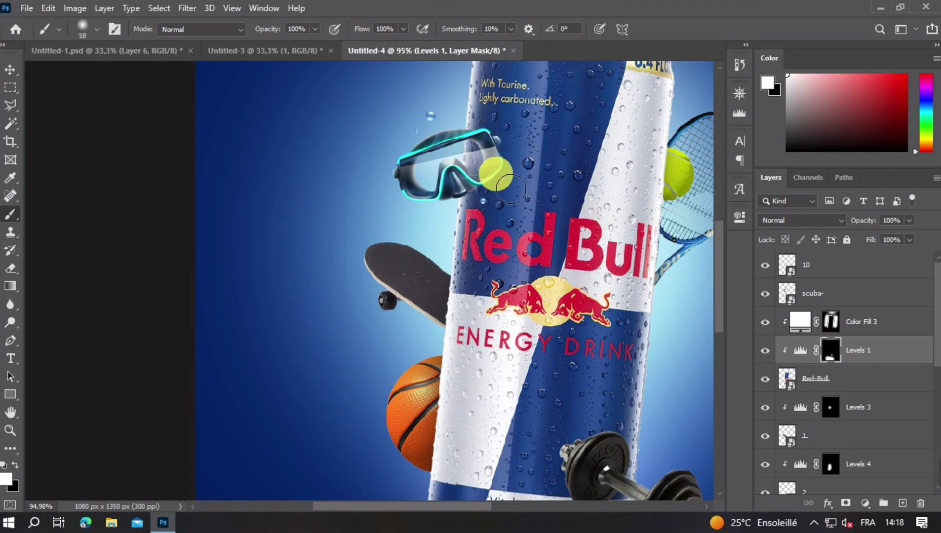
scroll(494, 163, down, 3)
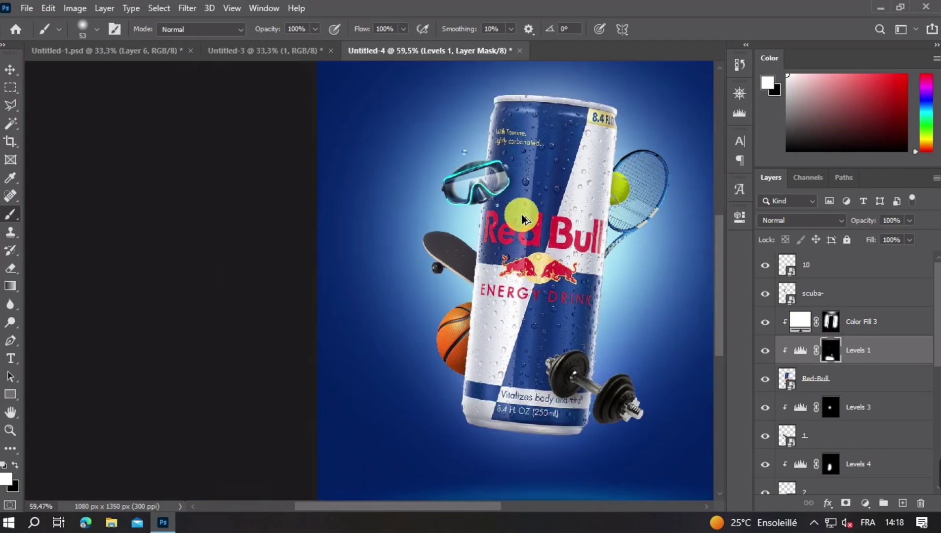
scroll(521, 219, up, 4)
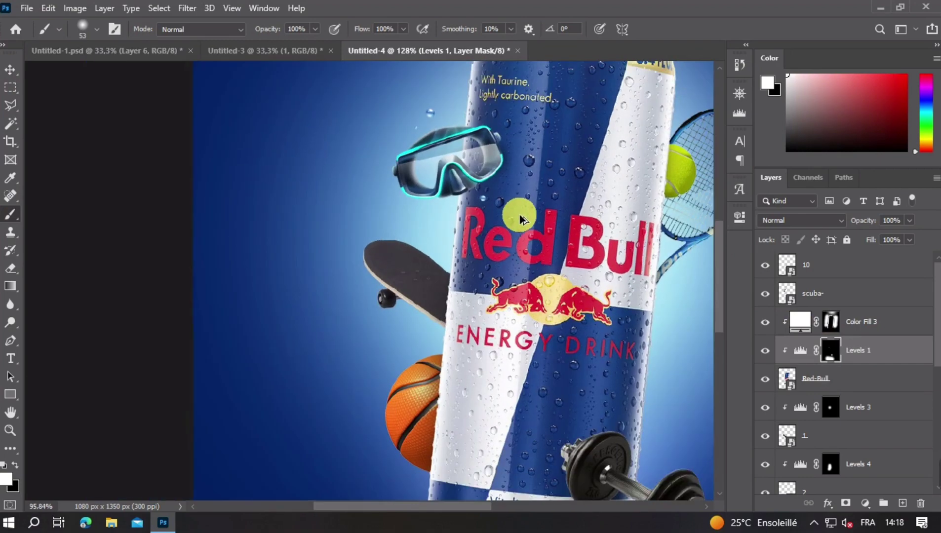
click(11, 64)
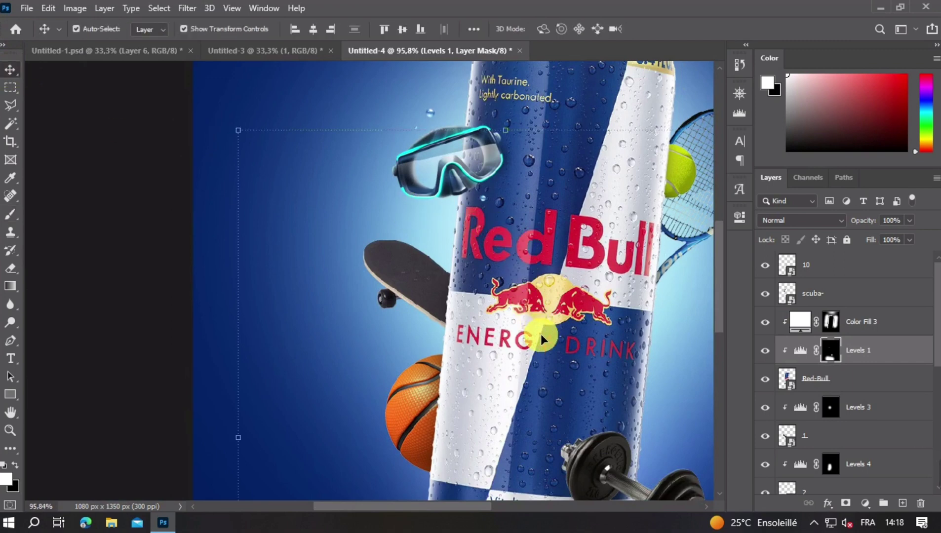
scroll(523, 309, down, 2)
Paint the Color Fill 3 mask with a larger brush to brighten the can's right edge, then deselect
click(867, 376)
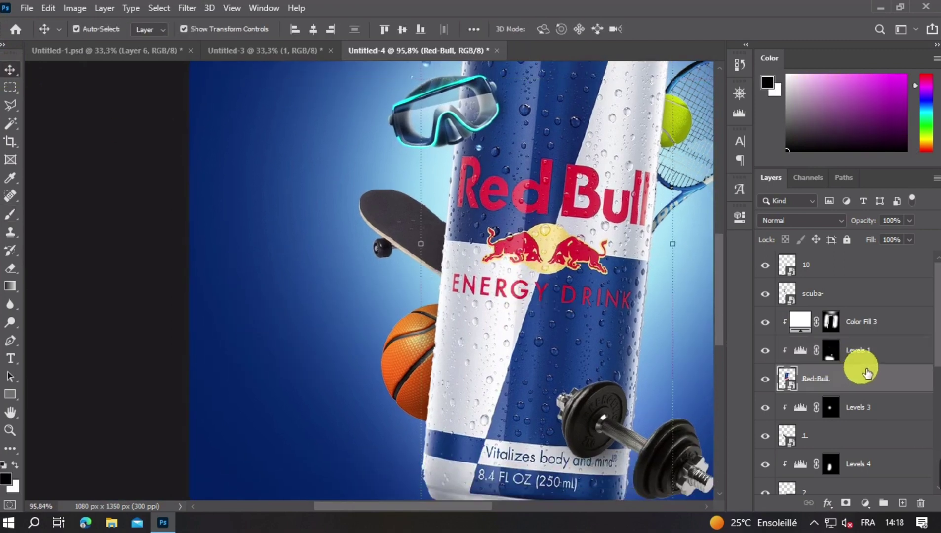
click(797, 322)
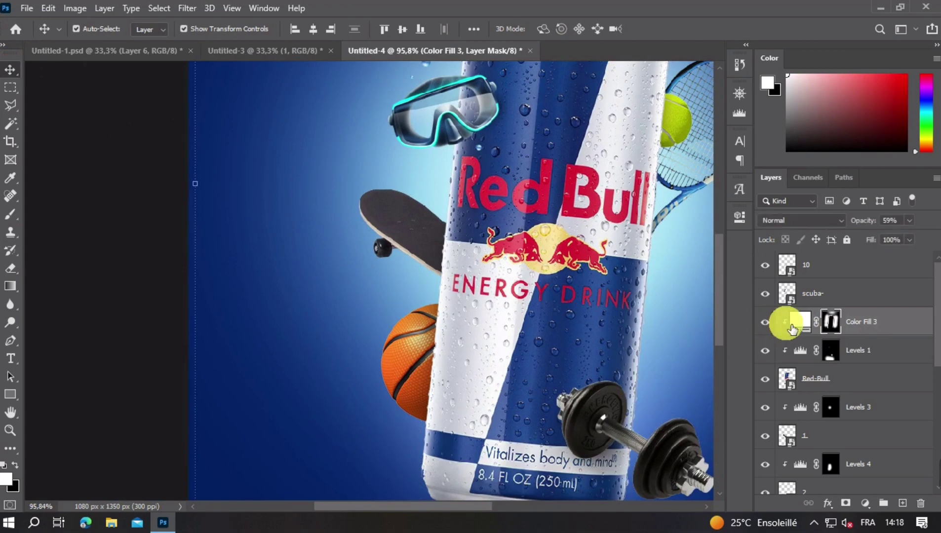
click(9, 213)
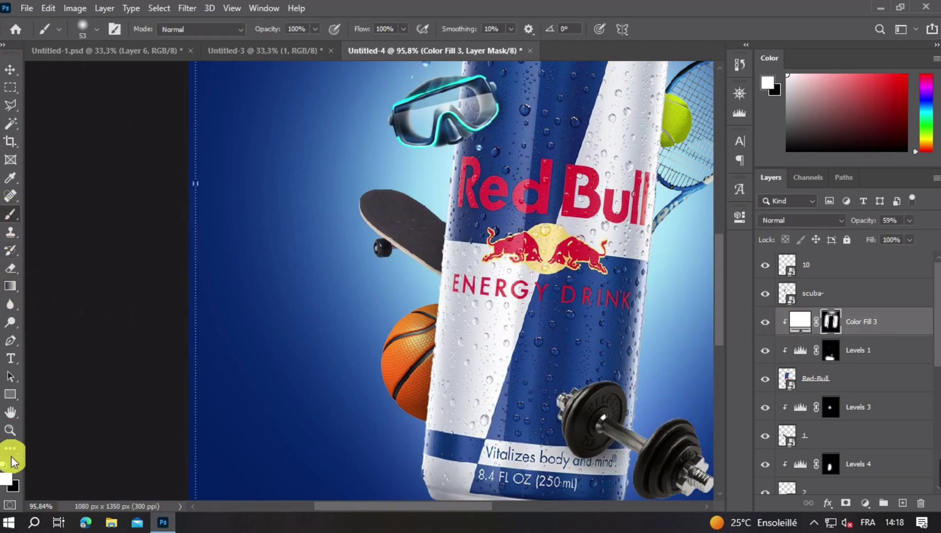
drag(469, 297, 472, 262)
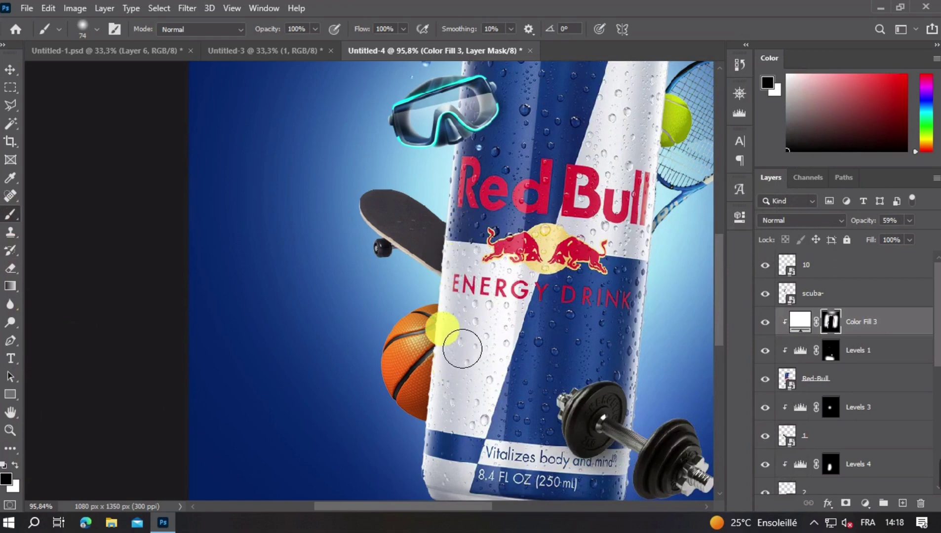
drag(630, 380, 513, 345)
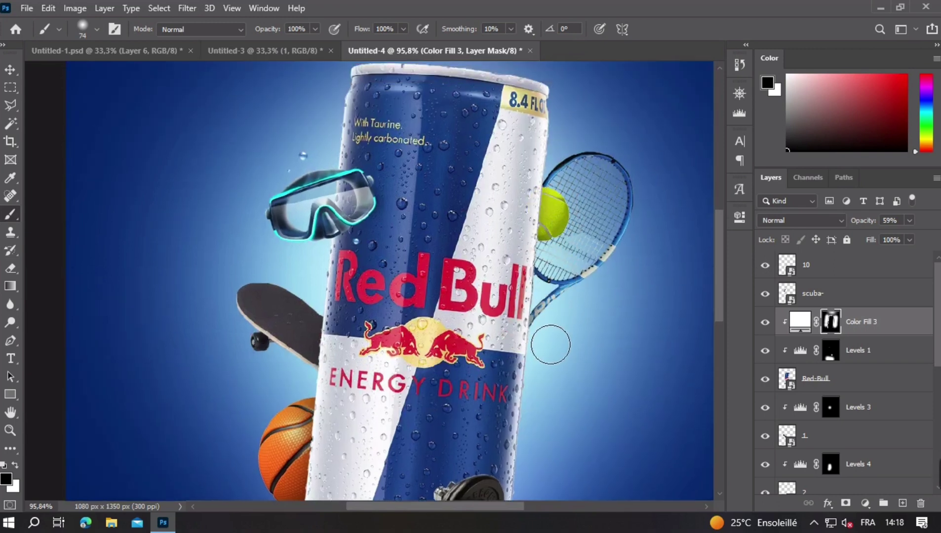
scroll(534, 304, down, 2)
scroll(534, 304, down, 2)
scroll(534, 303, down, 2)
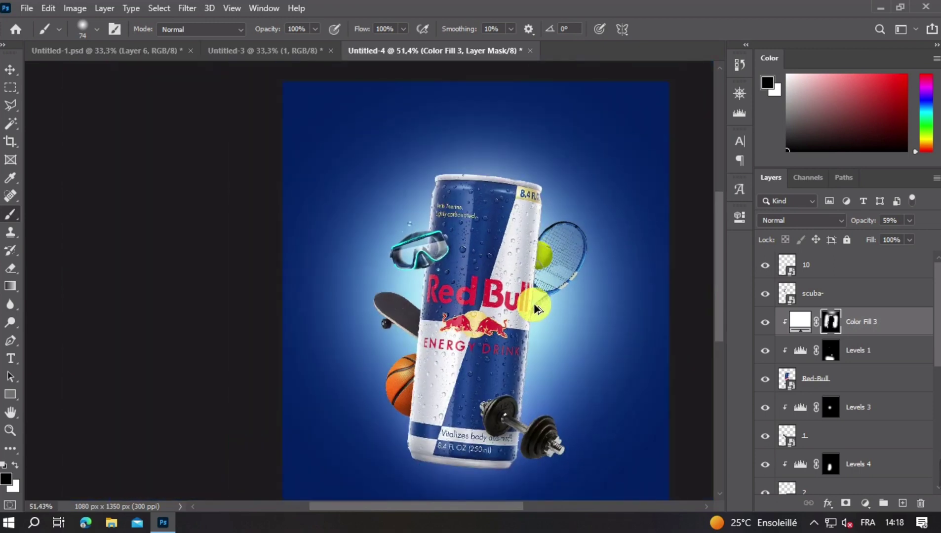
click(11, 70)
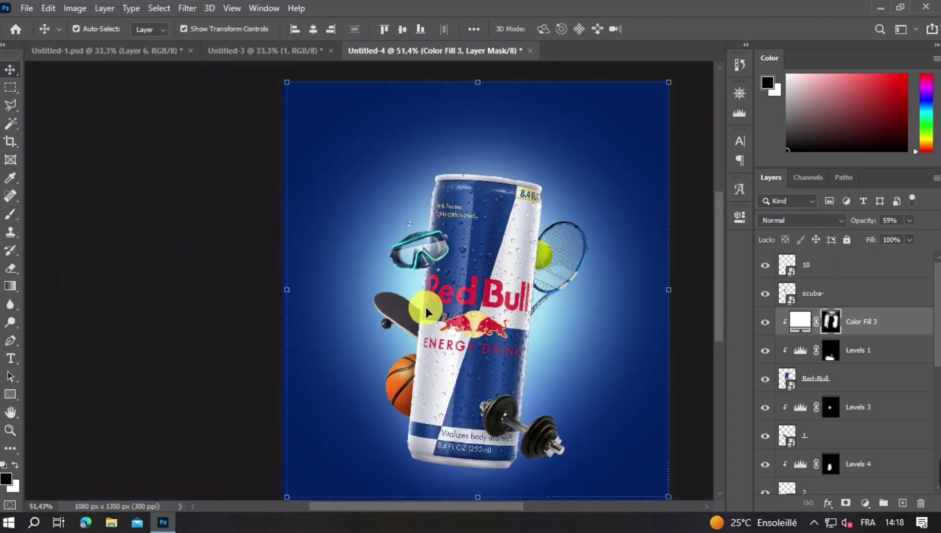
scroll(426, 307, down, 2)
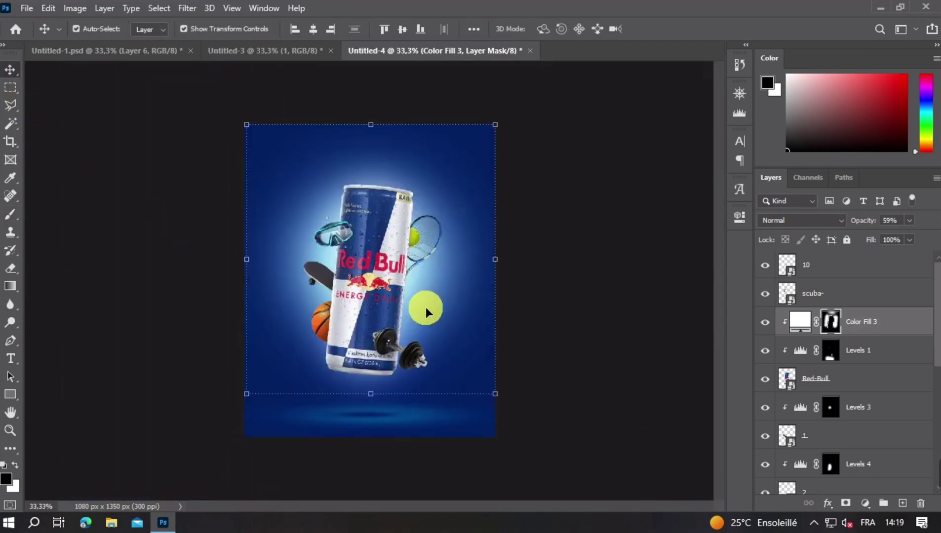
click(592, 271)
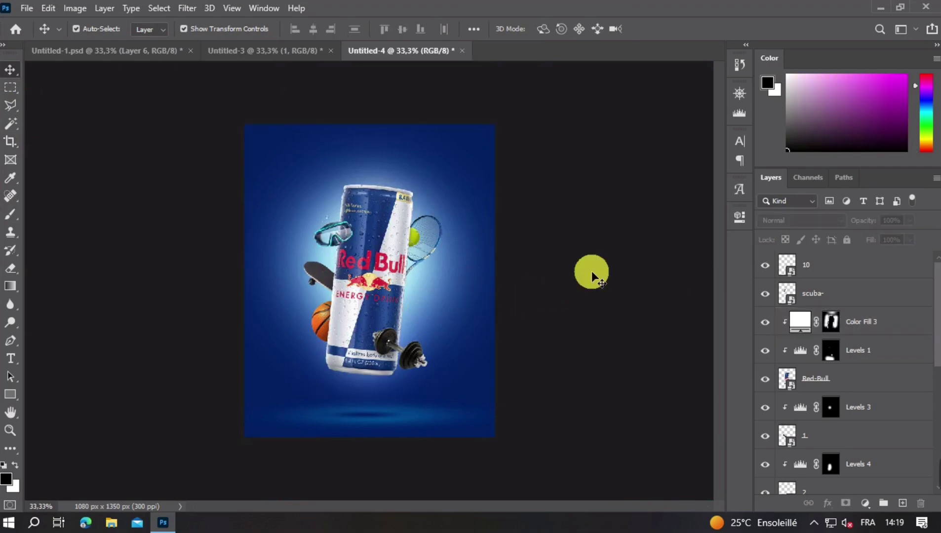
scroll(592, 271, up, 1)
scroll(609, 229, up, 1)
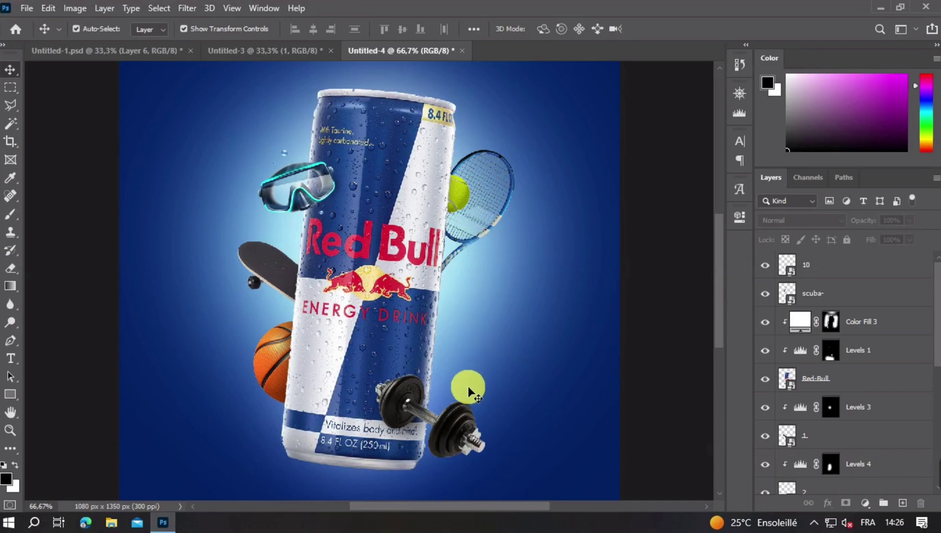
Add a white Color Fill 4 clipped to the dumbbell layer, with its mask inverted to black
click(455, 420)
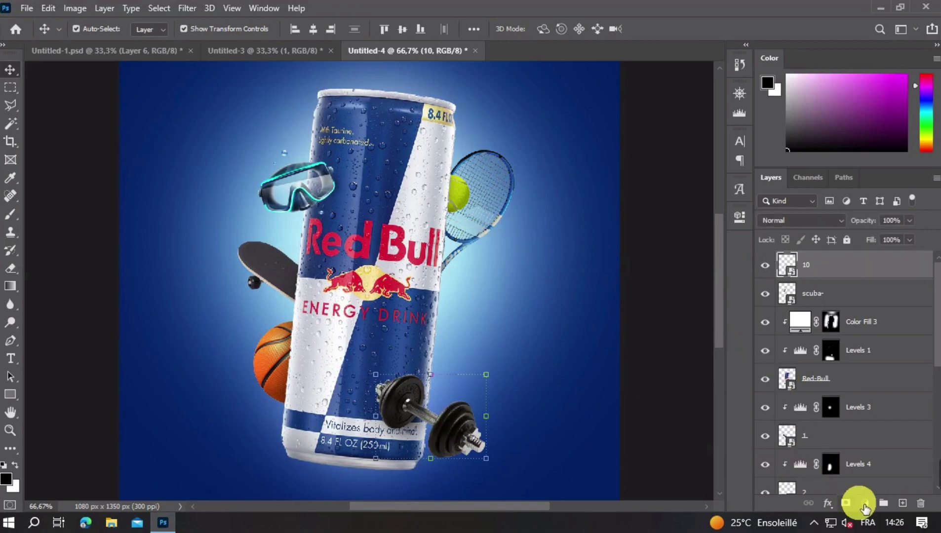
click(865, 503)
click(885, 260)
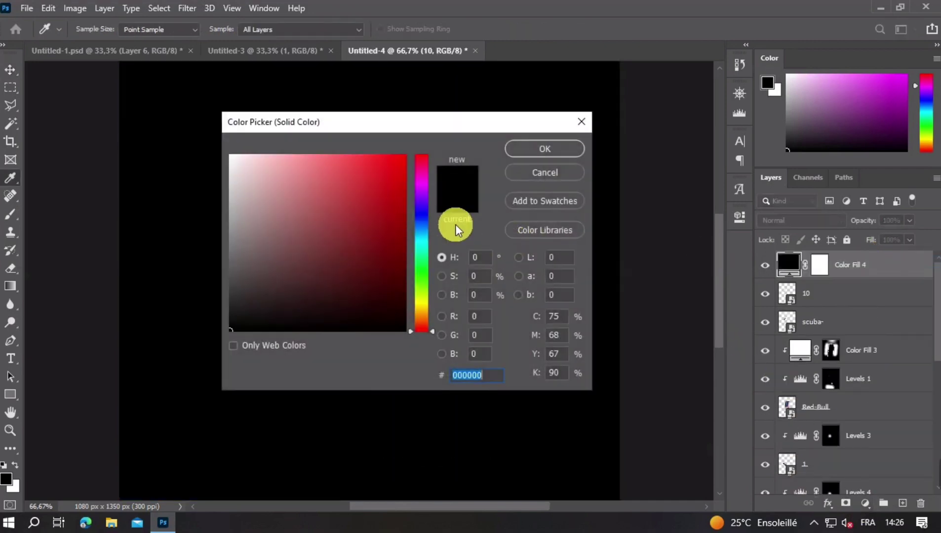
drag(249, 169, 217, 143)
key(Return)
right_click(899, 269)
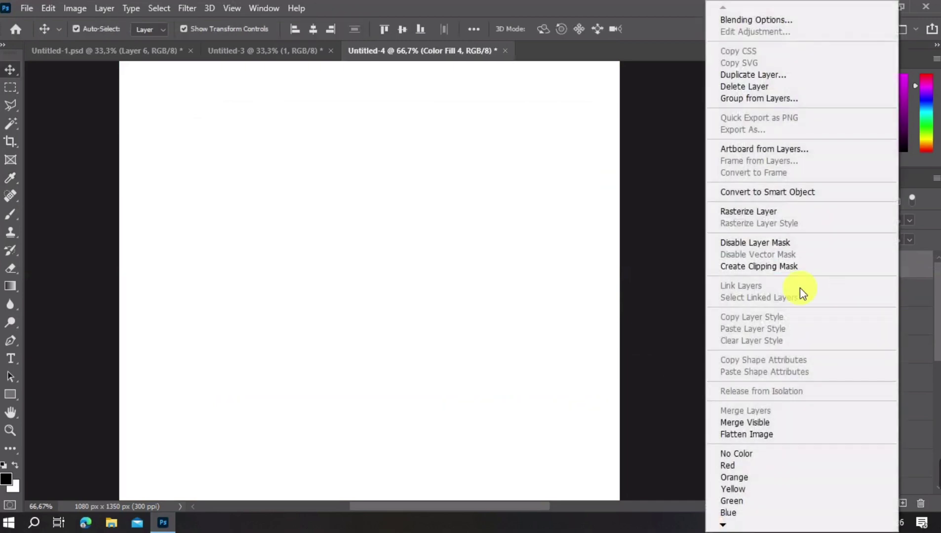
click(800, 292)
click(841, 269)
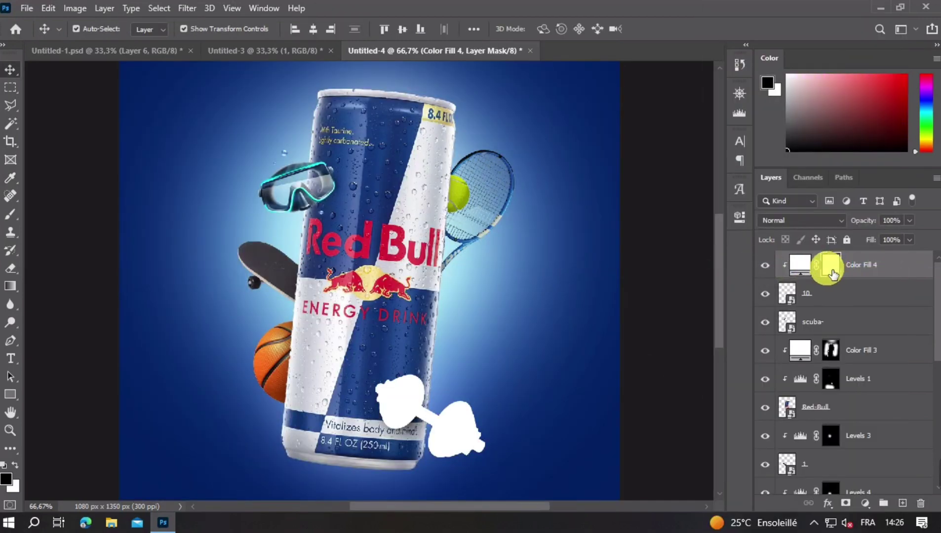
key(ctrl+i)
Paint white on the mask along the top of the dumbbell's right plate
click(10, 214)
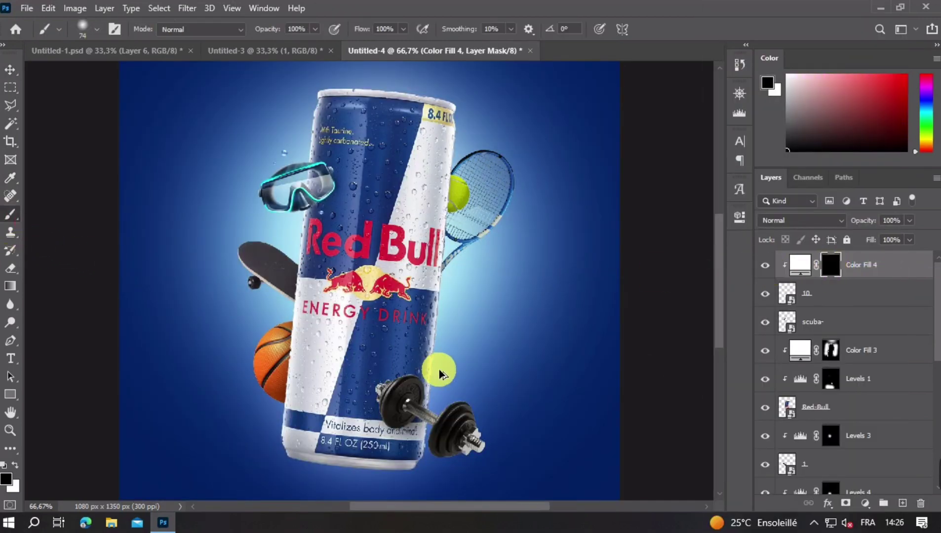
scroll(439, 374, up, 2)
scroll(462, 409, up, 2)
scroll(474, 378, up, 2)
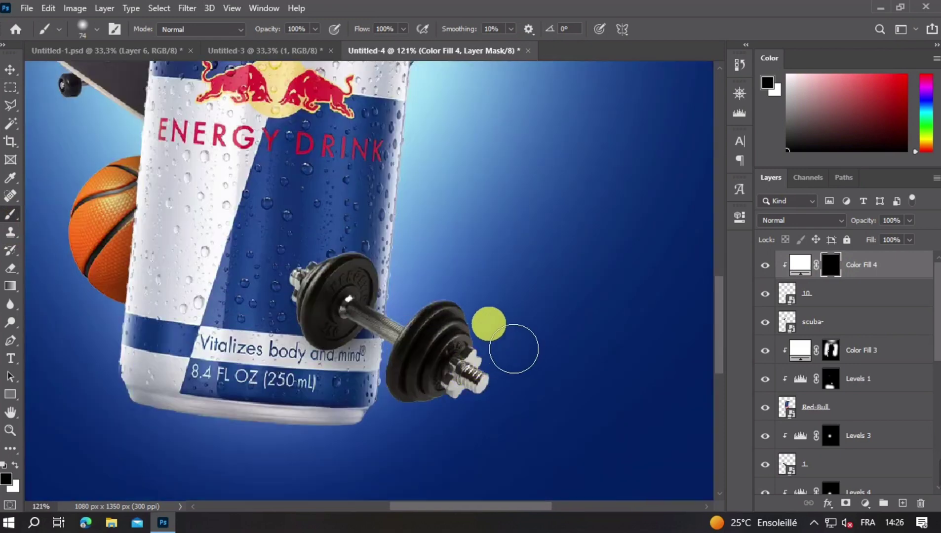
click(17, 467)
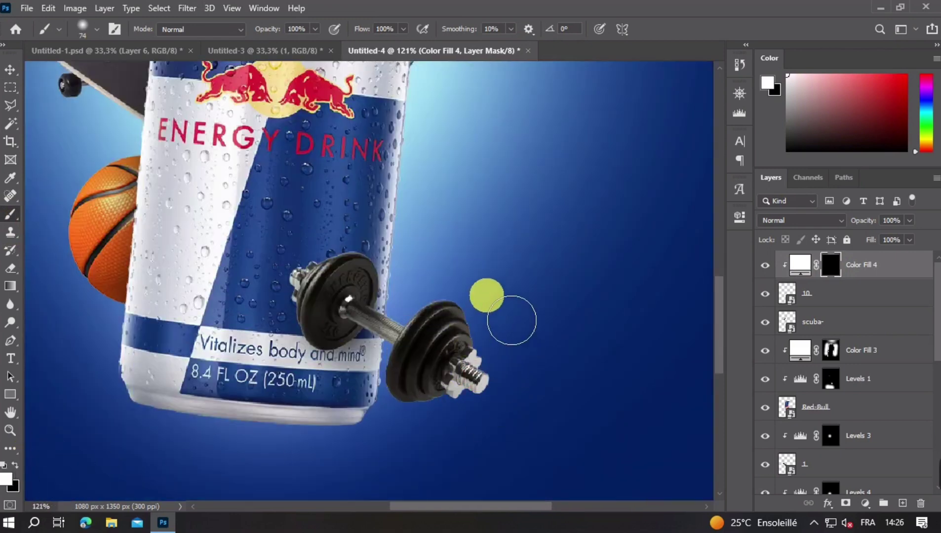
drag(528, 363, 540, 412)
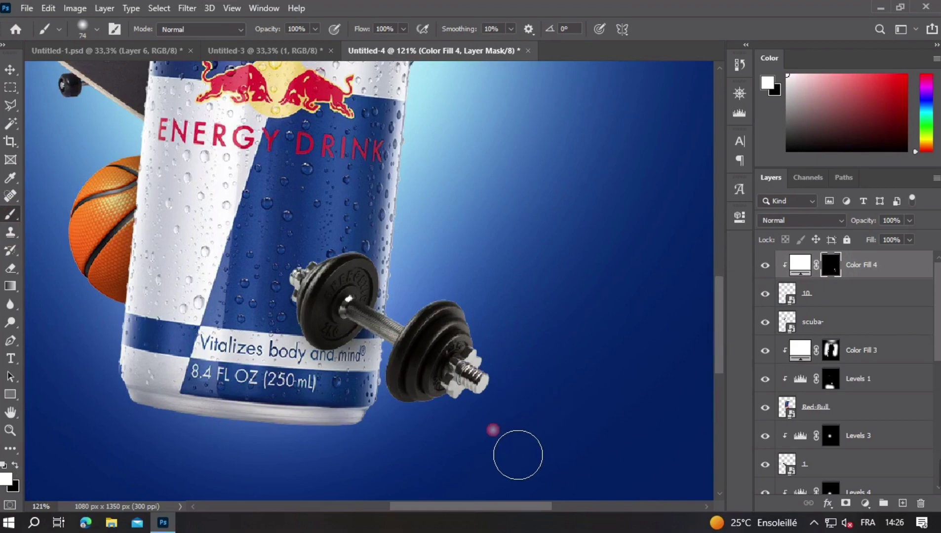
drag(473, 273, 453, 297)
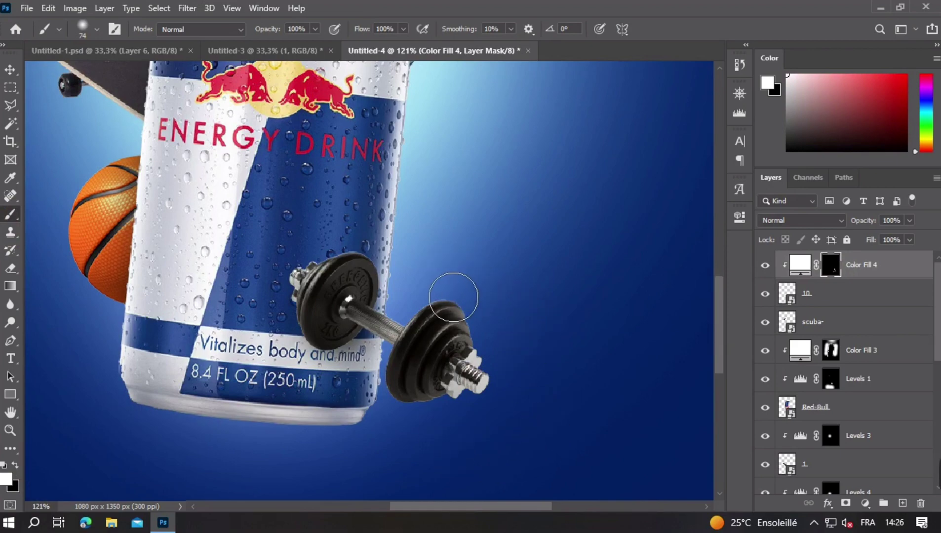
scroll(512, 321, down, 3)
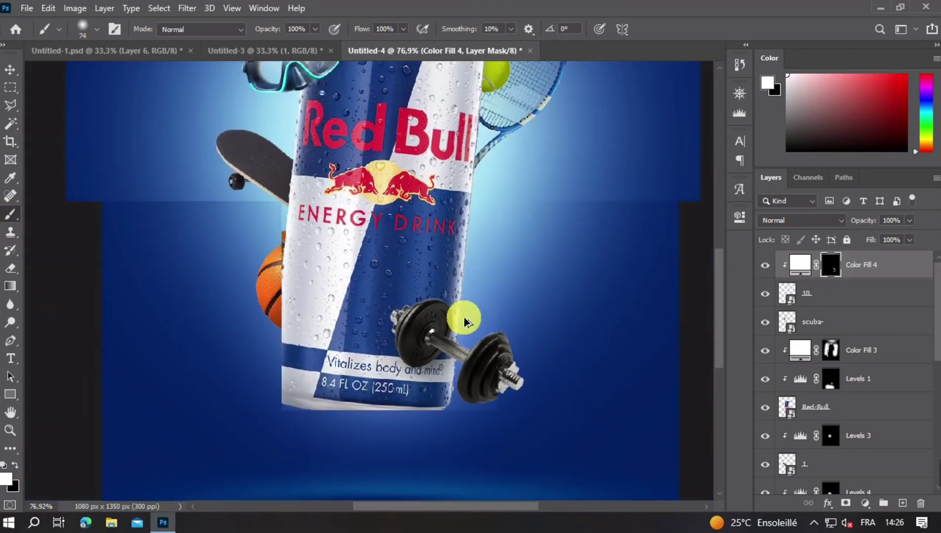
scroll(464, 317, up, 5)
scroll(468, 368, down, 3)
Add a solid colour fill clipped to the basketball layer, with its mask inverted to hide it
scroll(346, 296, up, 2)
key(v)
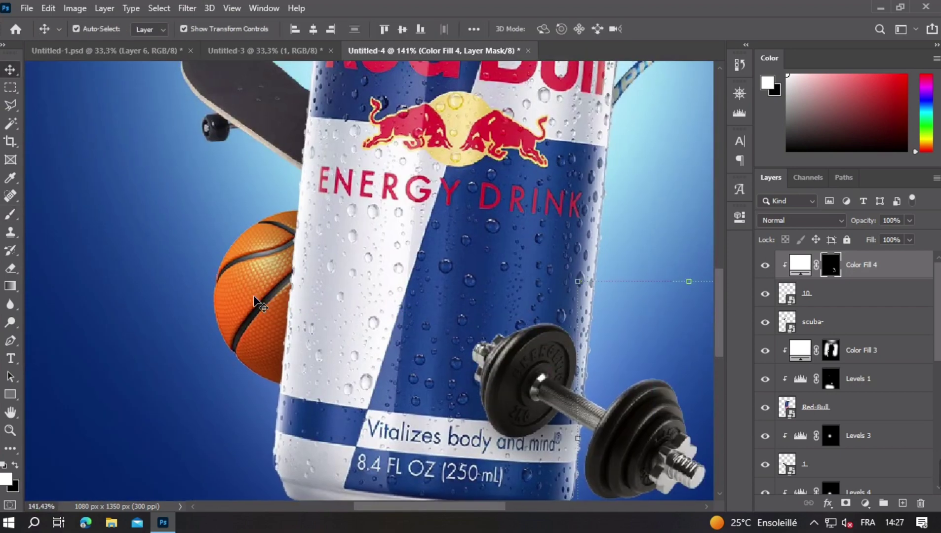
click(301, 296)
click(865, 503)
click(864, 255)
key(Return)
click(831, 479)
key(ctrl+i)
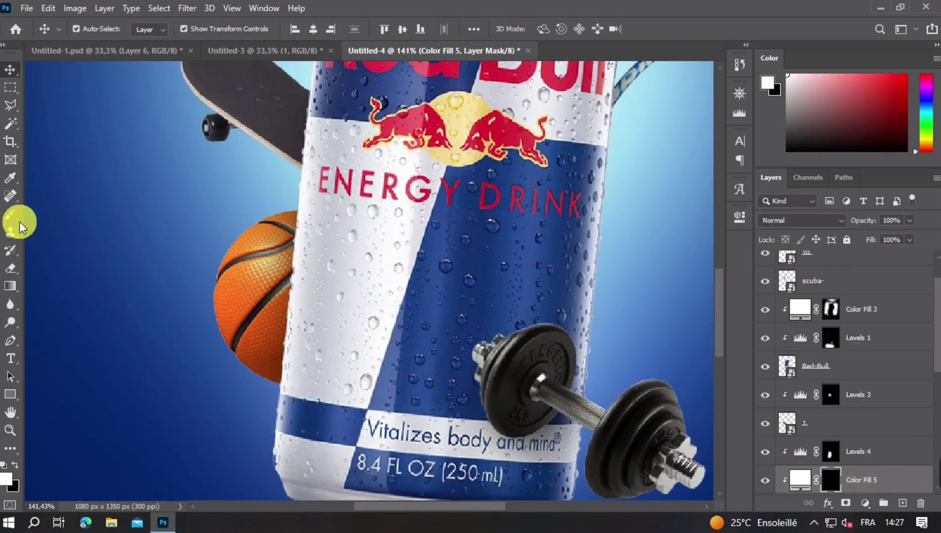
click(11, 214)
scroll(222, 227, up, 1)
scroll(222, 227, up, 1)
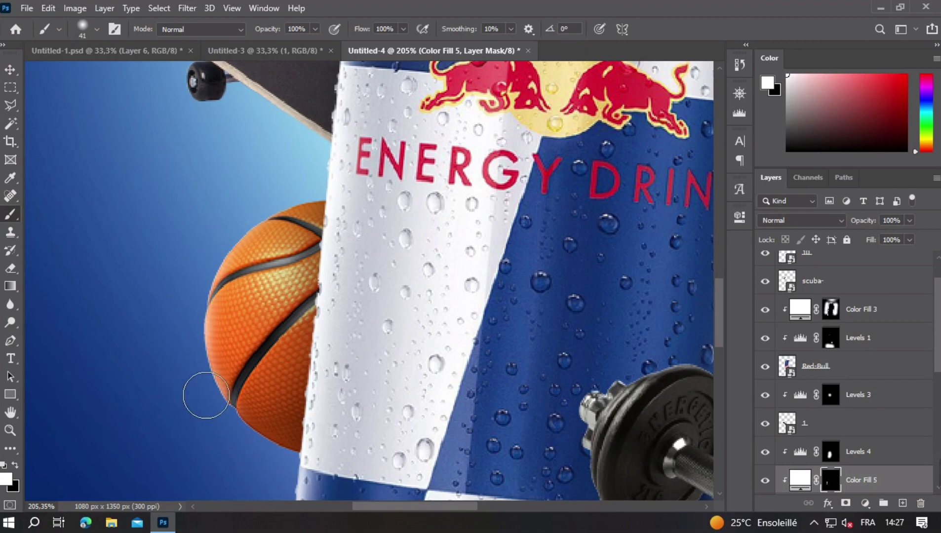
scroll(342, 290, down, 3)
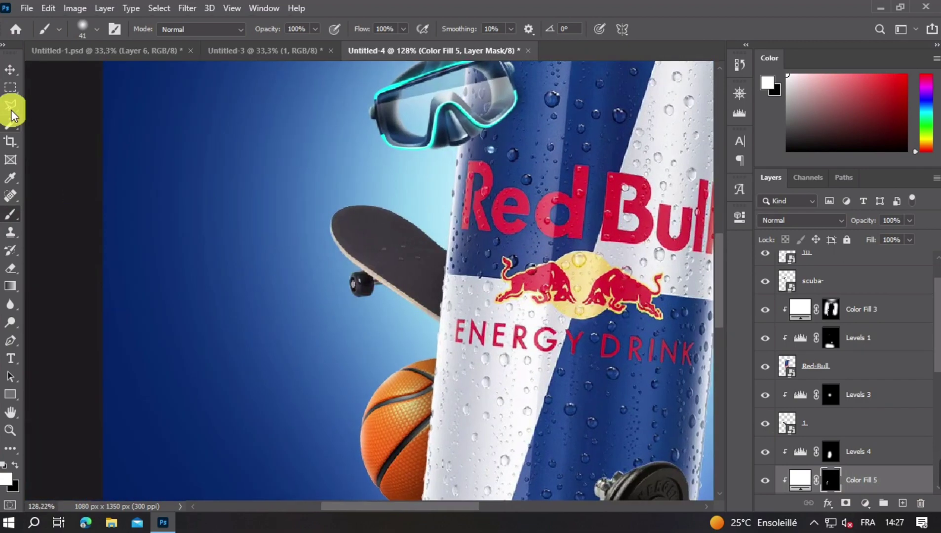
Add a white solid fill clipped to the skateboard, with its mask inverted to black
key(v)
click(800, 423)
click(865, 503)
click(859, 247)
key(Return)
key(ctrl+alt+g)
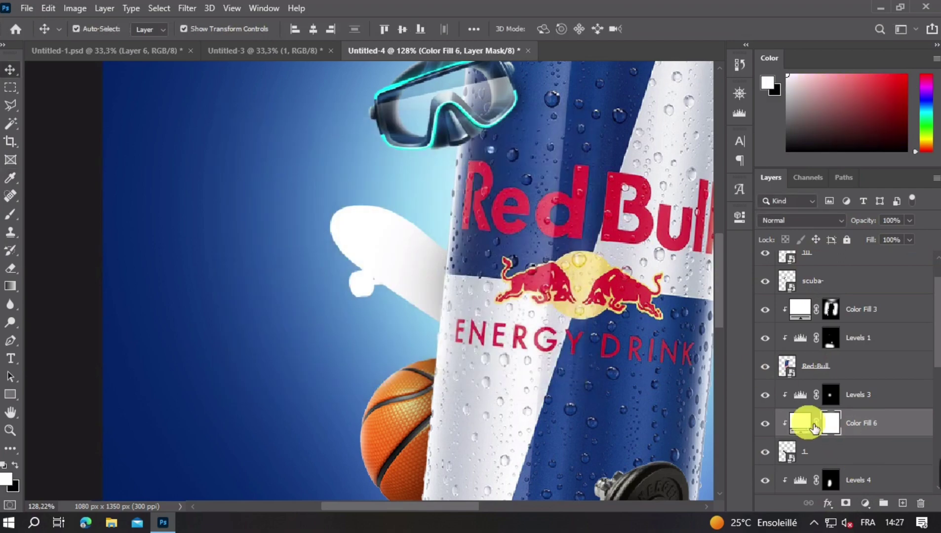
key(ctrl+i)
key(b)
Paint rim light along the skateboard's top edge, then shrink the brush for finer touches
scroll(273, 254, up, 2)
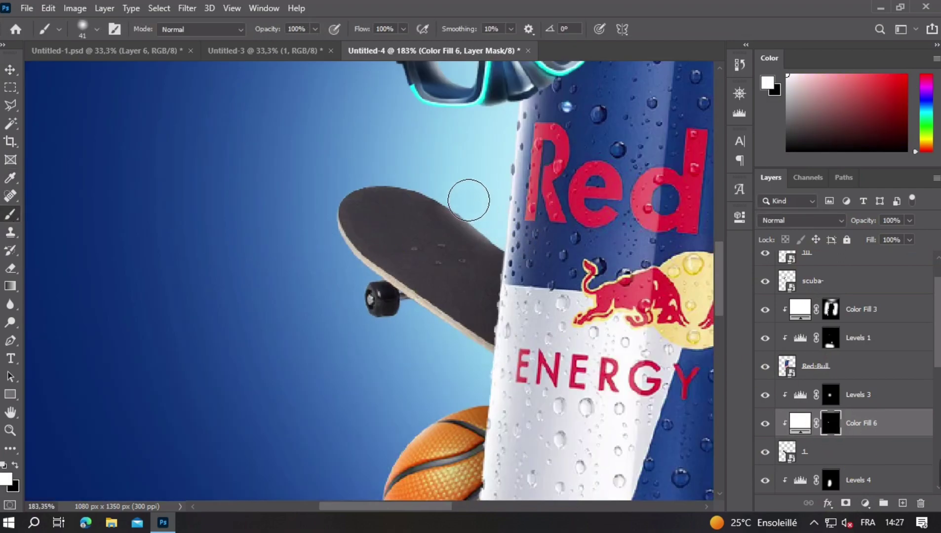
mouse_move(469, 200)
mouse_down()
mouse_move(339, 212)
mouse_move(390, 247)
mouse_up()
scroll(378, 345, up, 3)
key(bracketleft)
key(bracketleft)
key(bracketleft)
scroll(435, 321, down, 4)
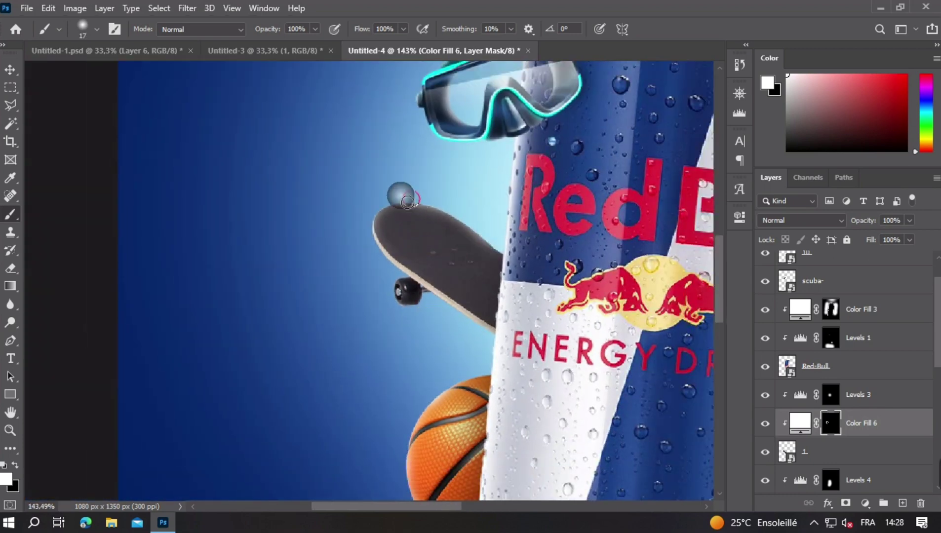
scroll(407, 202, up, 2)
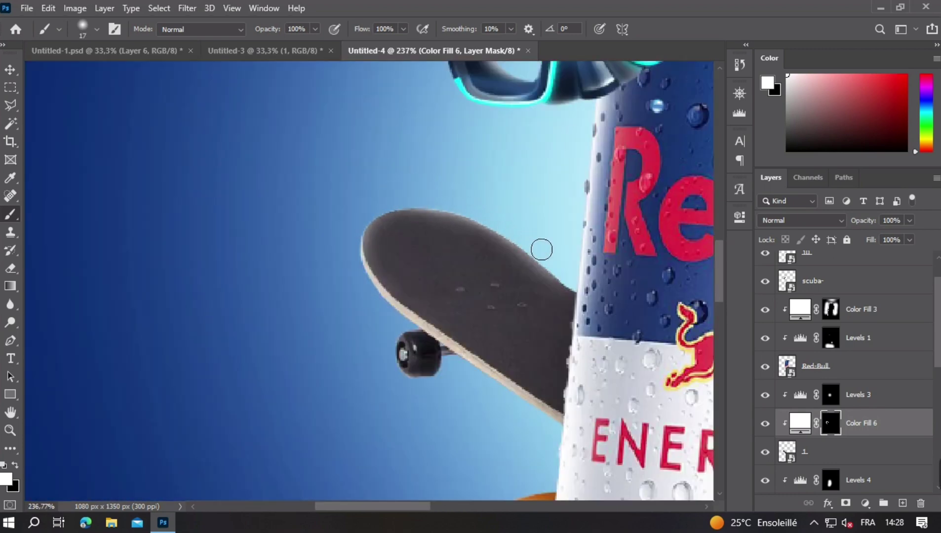
click(401, 210)
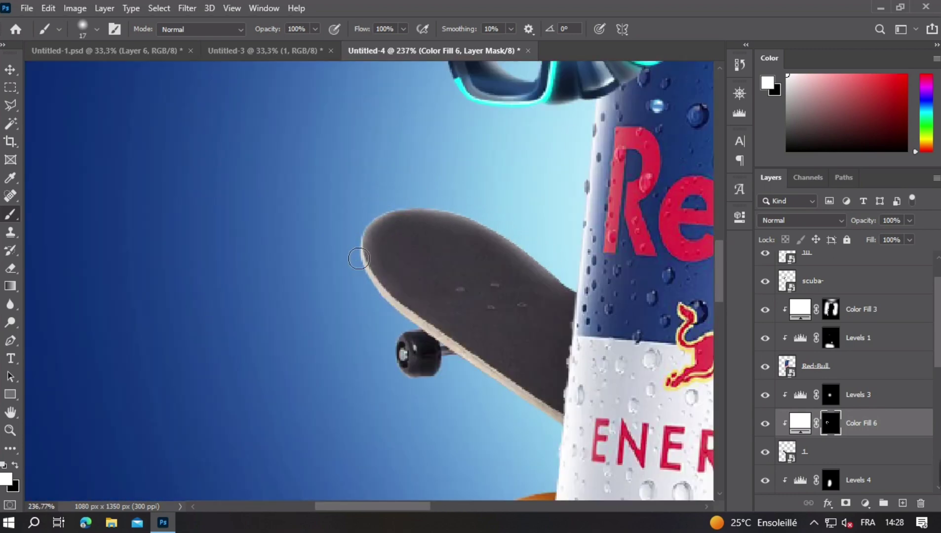
scroll(359, 258, down, 5)
Add a white fill over the tennis racket and paint light along its top rim
click(10, 69)
click(665, 240)
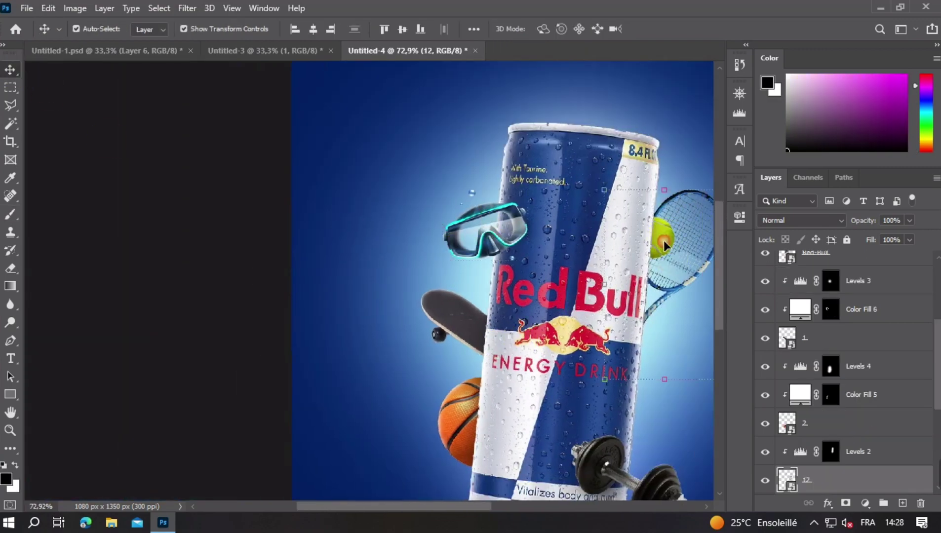
click(834, 451)
key(Return)
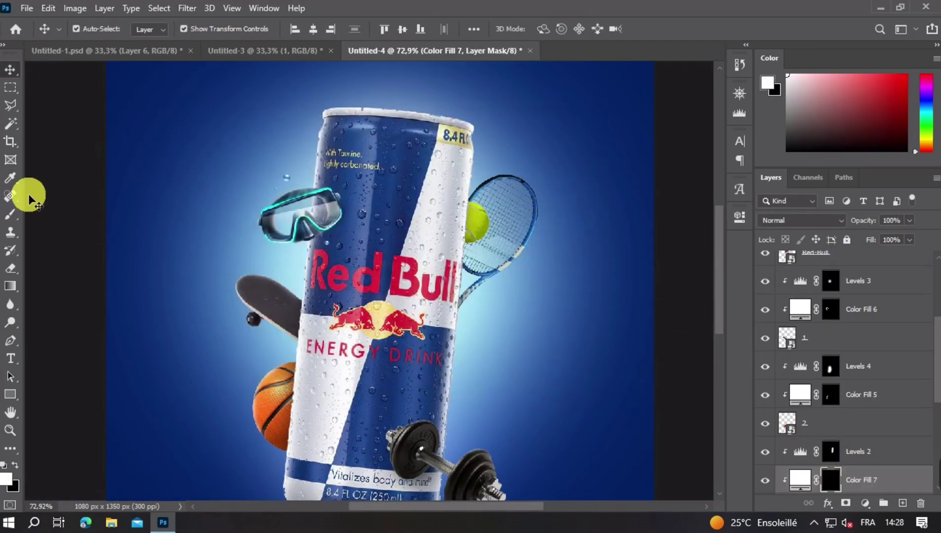
key(b)
scroll(551, 262, up, 4)
scroll(510, 311, up, 3)
drag(472, 267, 408, 159)
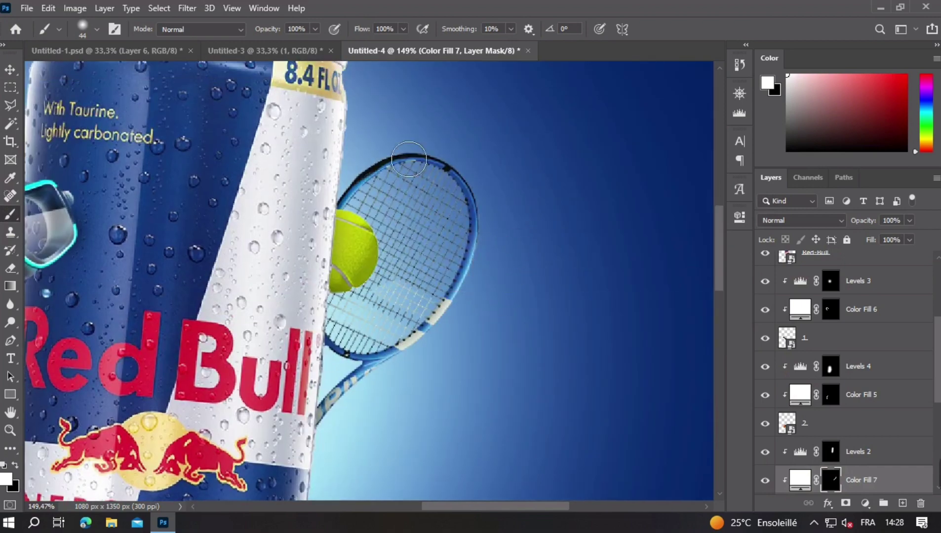
drag(524, 223, 493, 181)
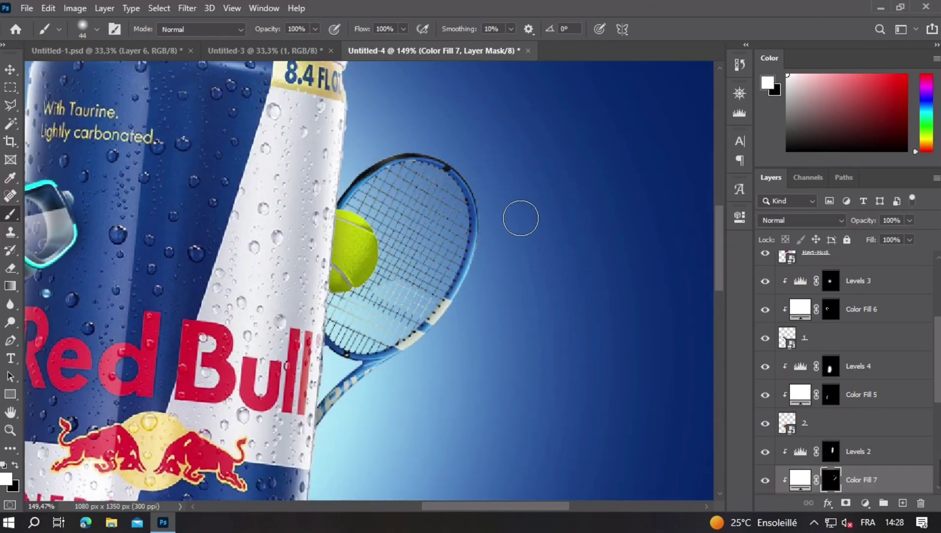
scroll(510, 197, down, 4)
scroll(510, 197, down, 3)
Fit the poster in view and switch to the Untitled-3 document
key(v)
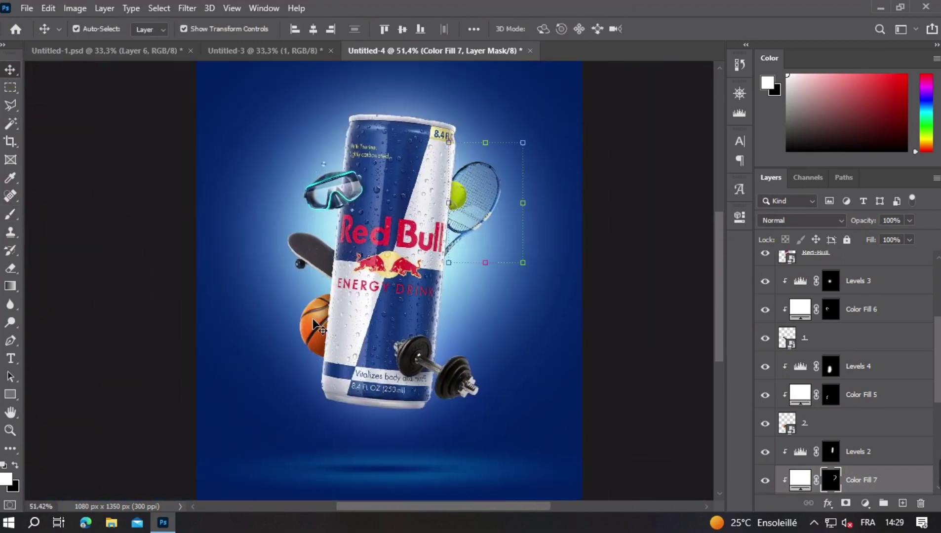
key(ctrl+Tab)
click(317, 147)
Hide the skateboard in Untitled-3, carry the ice chunks into the poster, and move them up
click(765, 464)
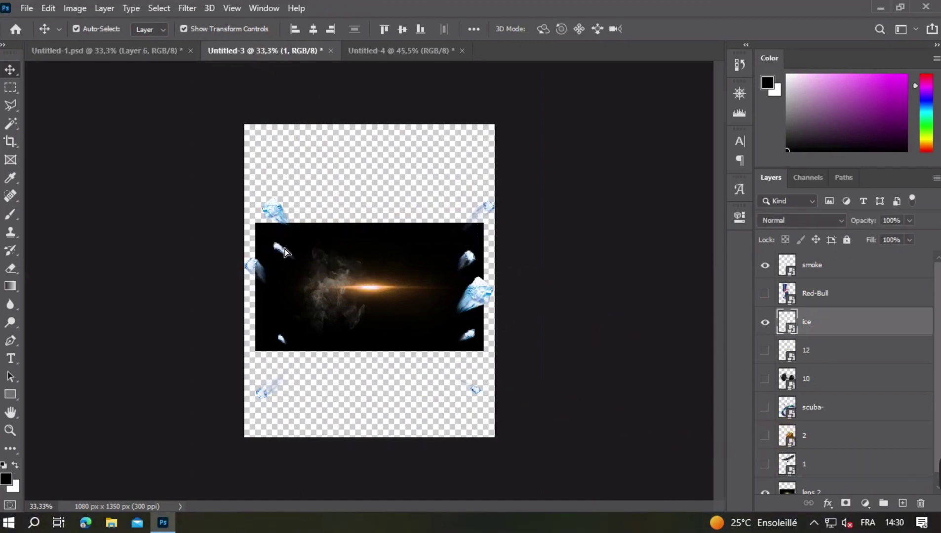
drag(284, 253, 296, 252)
click(305, 193)
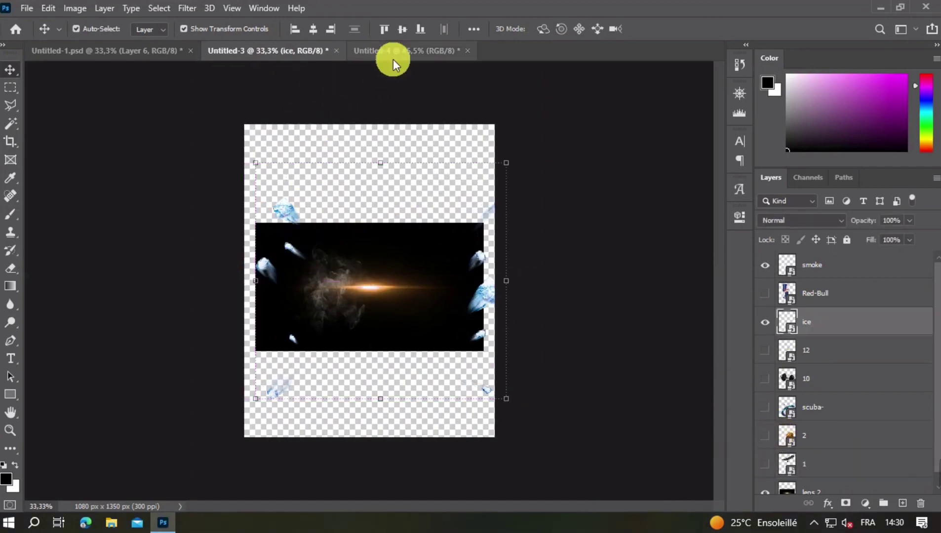
drag(393, 60, 405, 286)
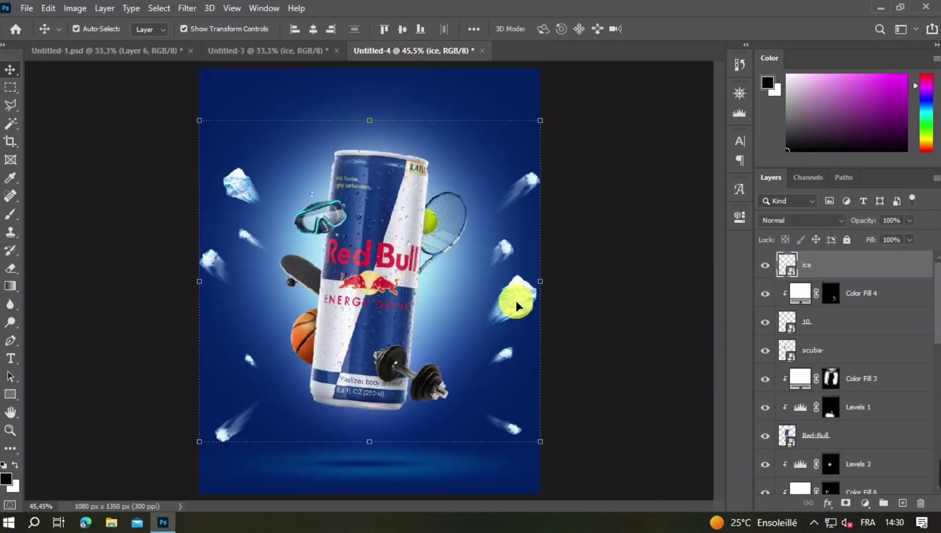
mouse_move(516, 301)
mouse_down()
mouse_move(517, 265)
mouse_move(497, 268)
mouse_move(510, 262)
mouse_move(496, 260)
mouse_move(505, 251)
mouse_up()
key(ctrl+t)
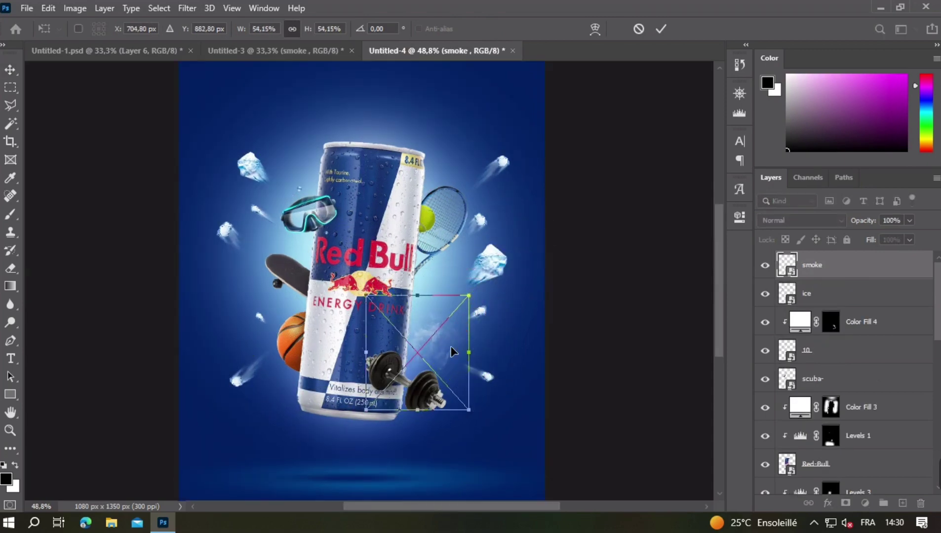
Shrink the smoke over the lower can and place a third-size copy by the top-left ice chunk
drag(498, 284, 508, 270)
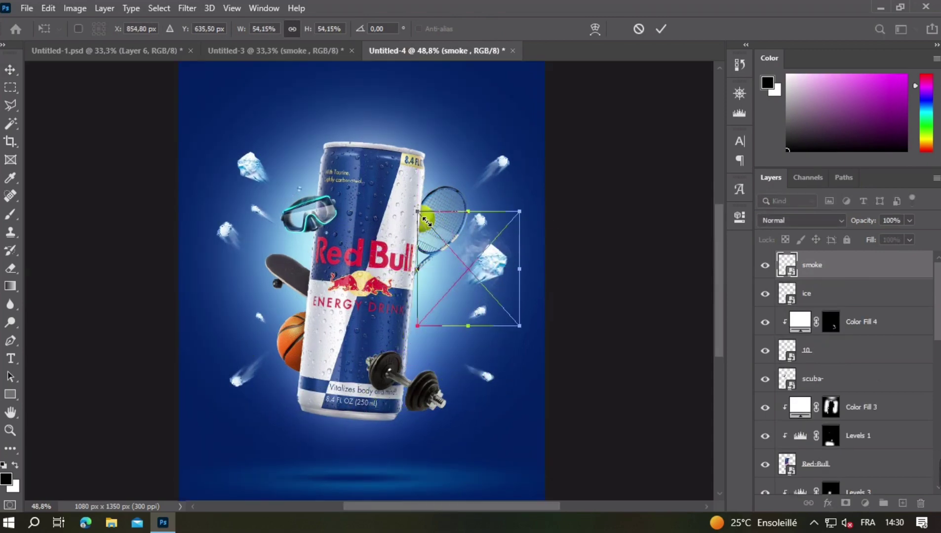
drag(424, 220, 453, 228)
double_click(504, 273)
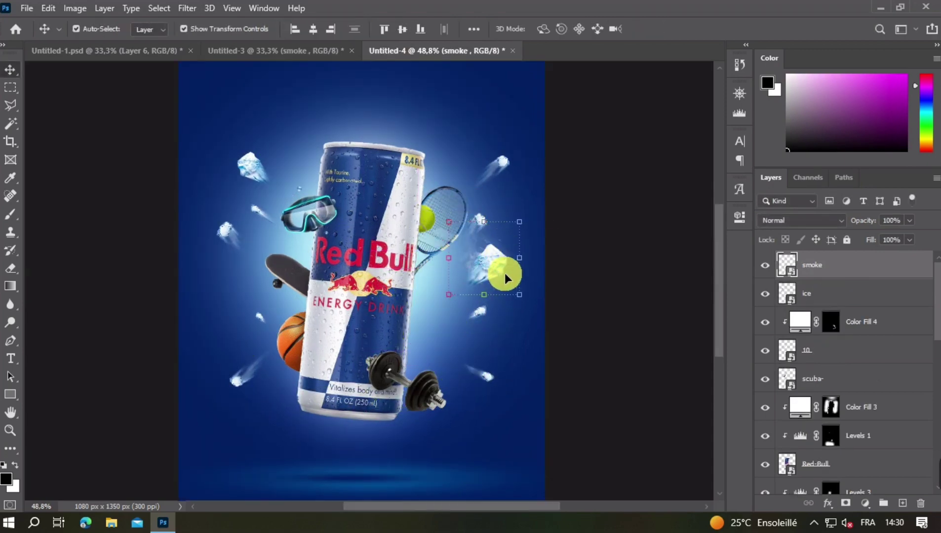
mouse_move(686, 285)
mouse_down()
mouse_move(347, 227)
mouse_move(257, 174)
mouse_up()
click(290, 143)
drag(304, 130, 277, 142)
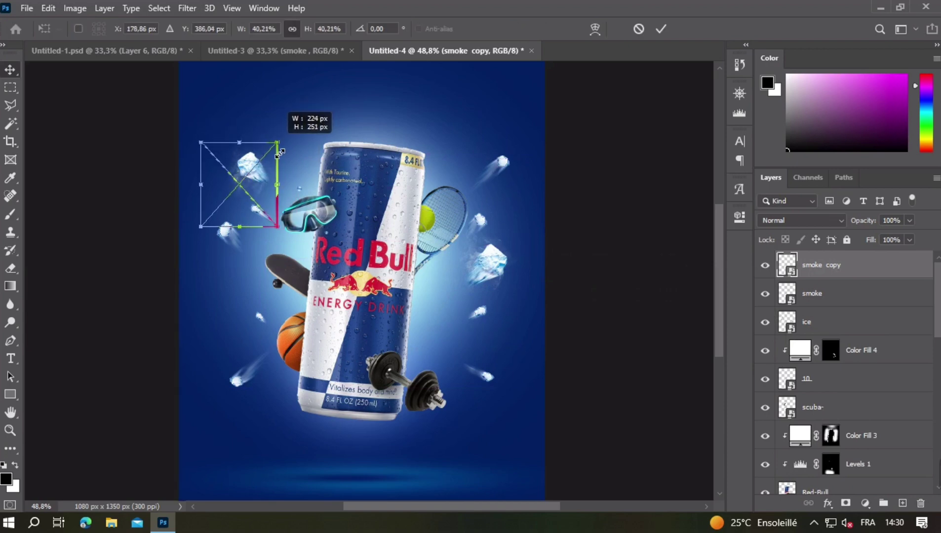
drag(238, 182, 253, 173)
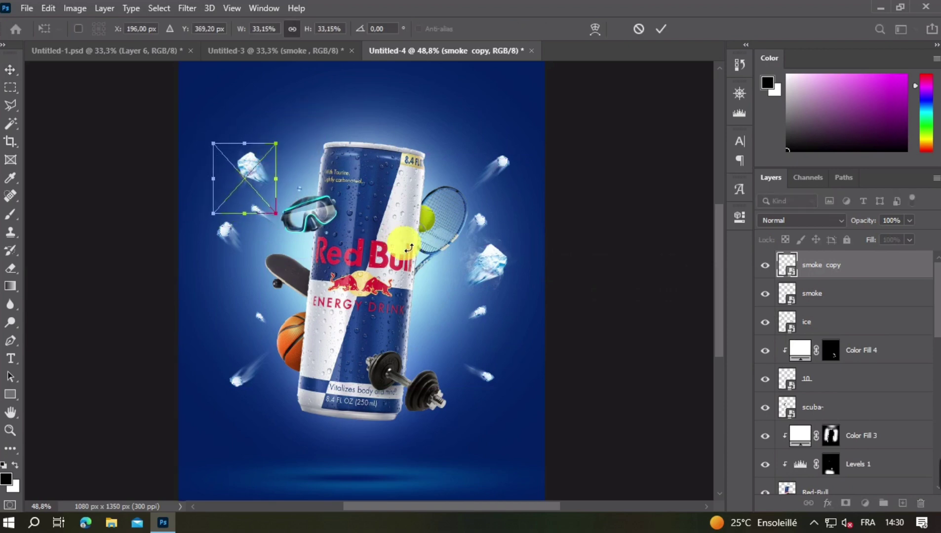
key(Return)
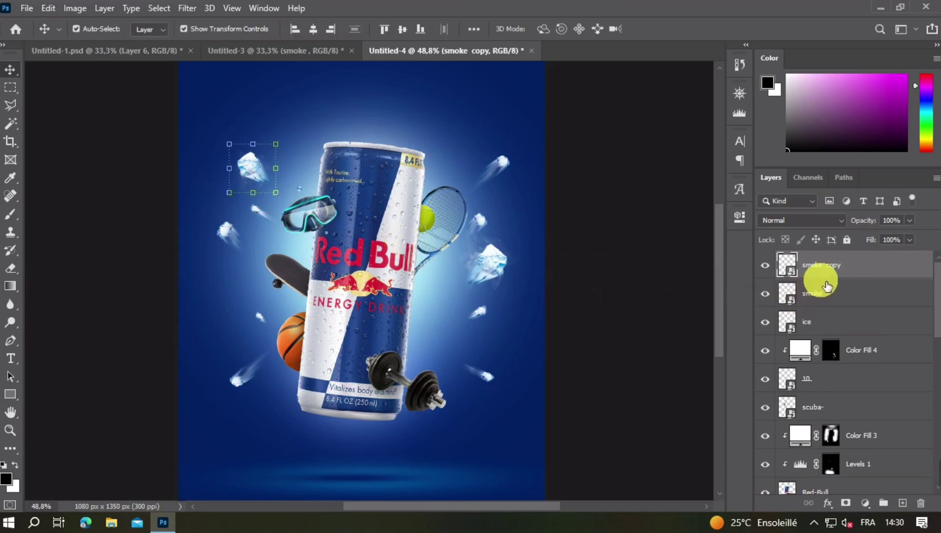
Bring another smoke layer from Untitled-3, then enlarge, tilt and move it up over the can
click(215, 56)
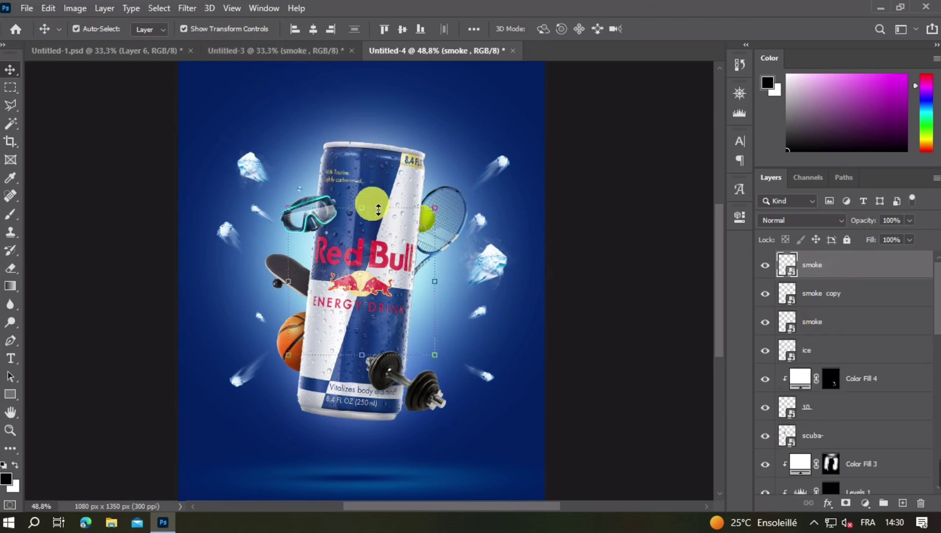
mouse_move(316, 103)
mouse_down()
mouse_move(364, 368)
mouse_move(399, 374)
mouse_up()
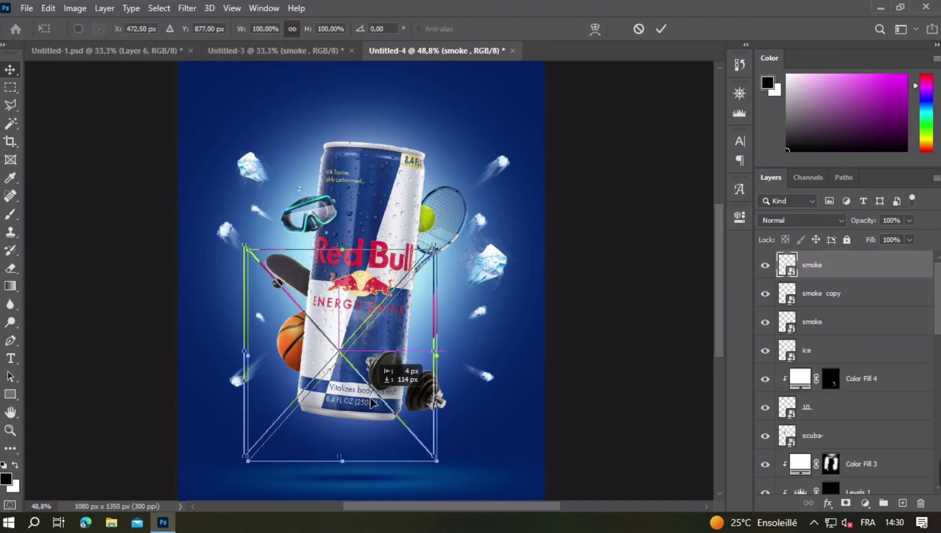
drag(444, 251, 476, 192)
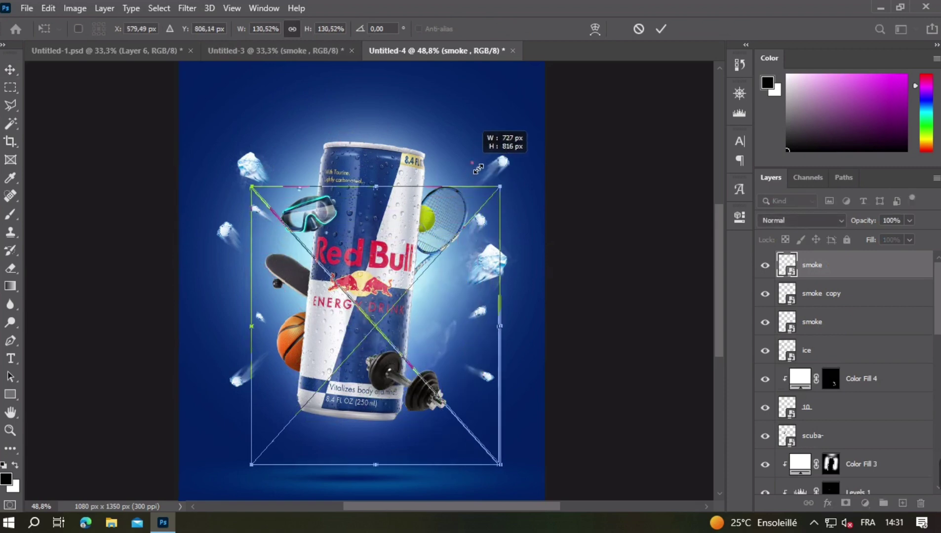
drag(415, 254, 390, 287)
key(Return)
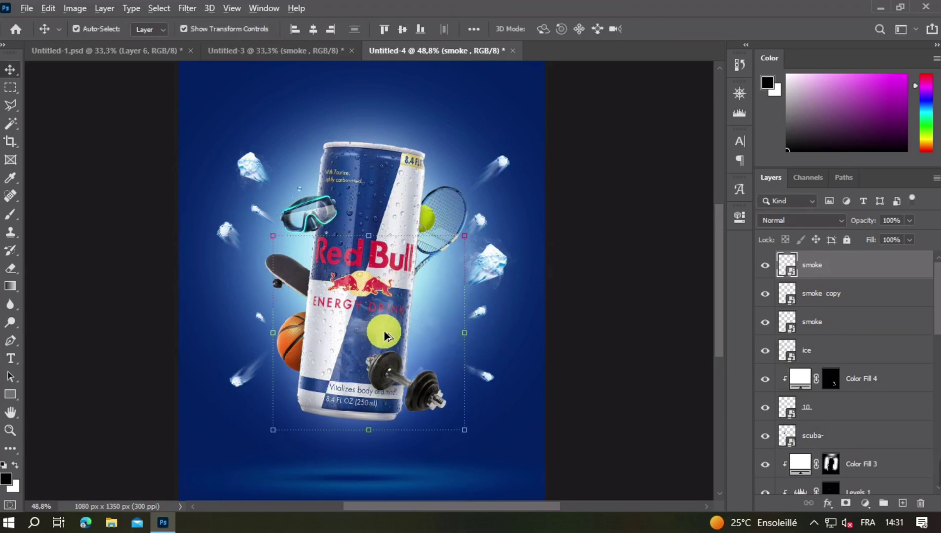
drag(384, 332, 362, 188)
mouse_move(453, 101)
mouse_down()
mouse_move(435, 141)
mouse_move(473, 190)
mouse_up()
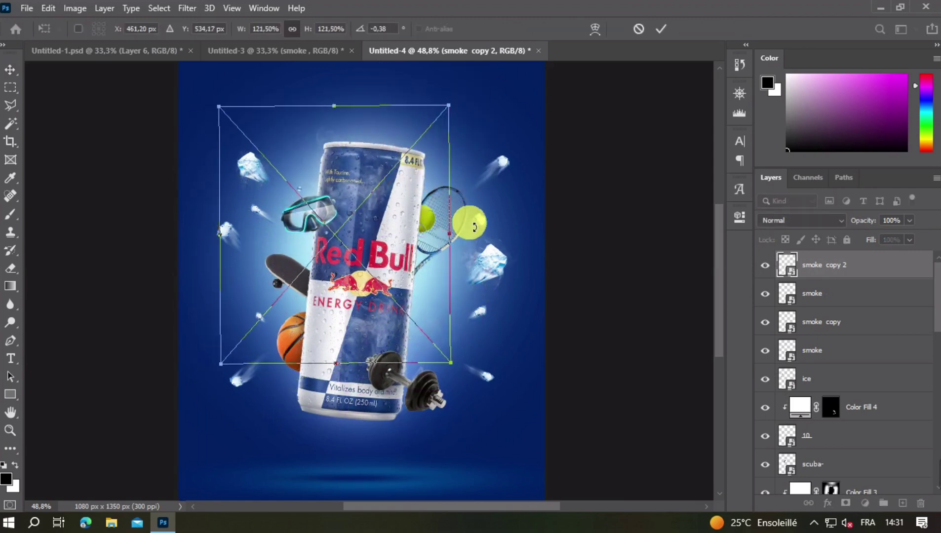
click(623, 267)
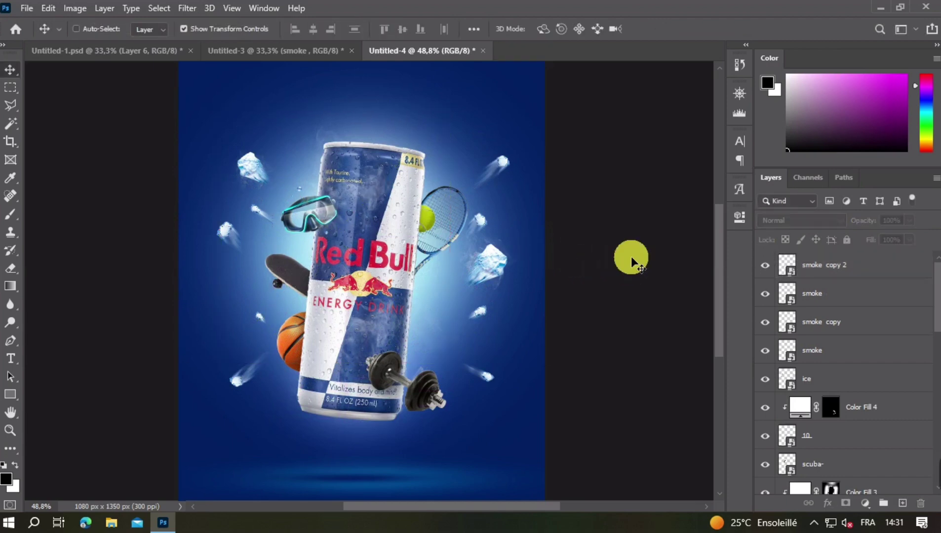
Duplicate smoke copy 2, move the copy behind the can, and enlarge it
key(ctrl+minus)
key(ctrl+plus)
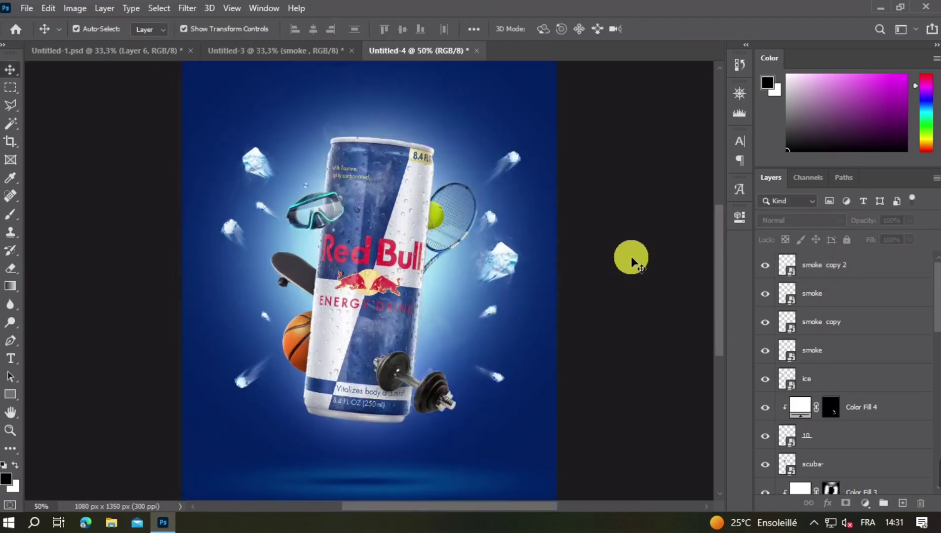
click(370, 178)
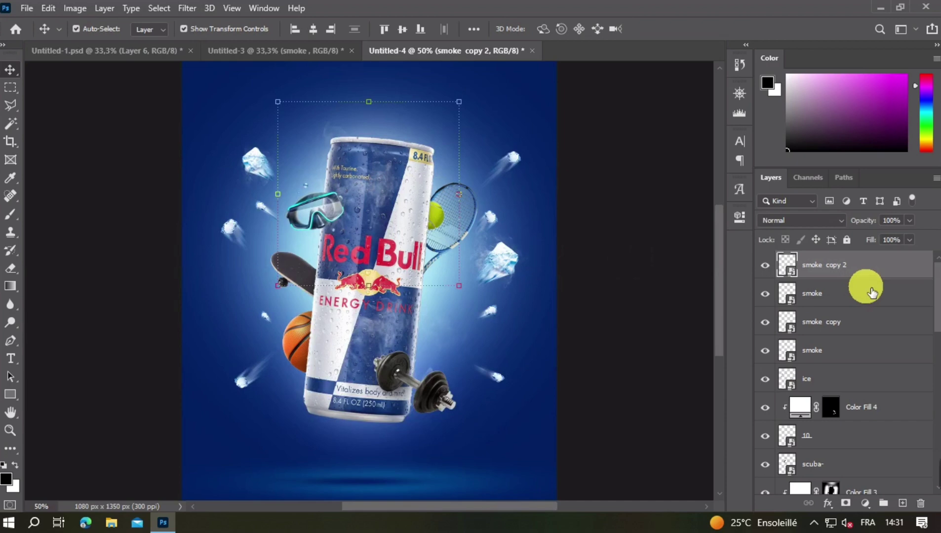
key(ctrl+j)
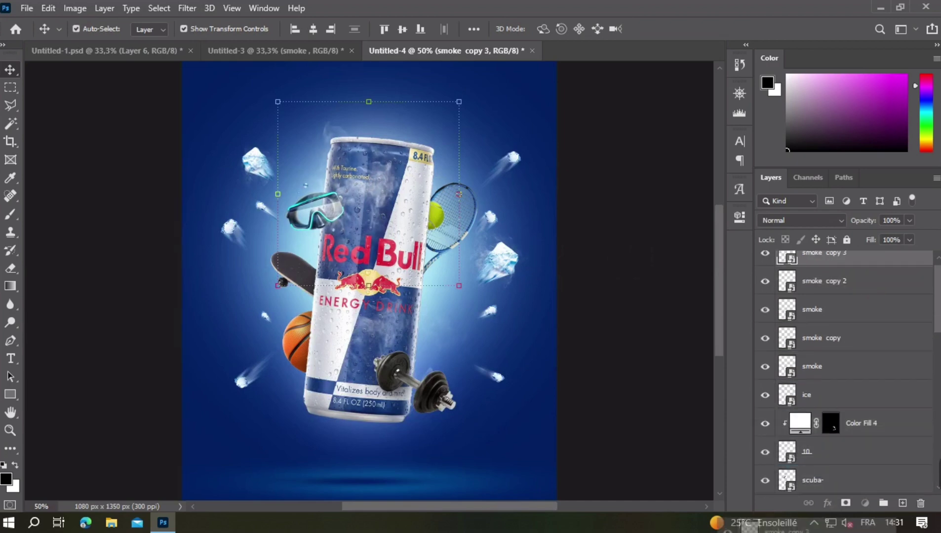
mouse_move(878, 291)
mouse_down()
mouse_move(736, 529)
mouse_move(831, 334)
mouse_move(821, 326)
mouse_up()
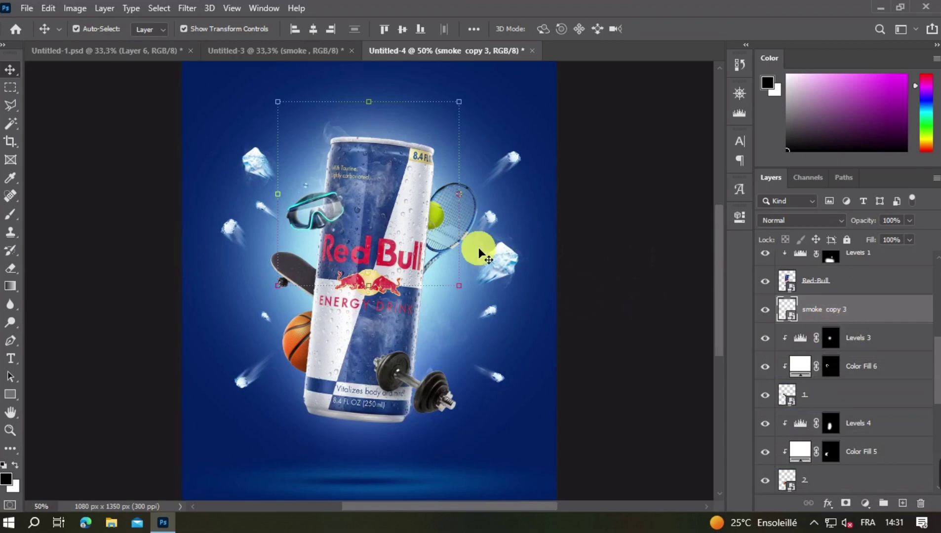
drag(460, 289, 497, 297)
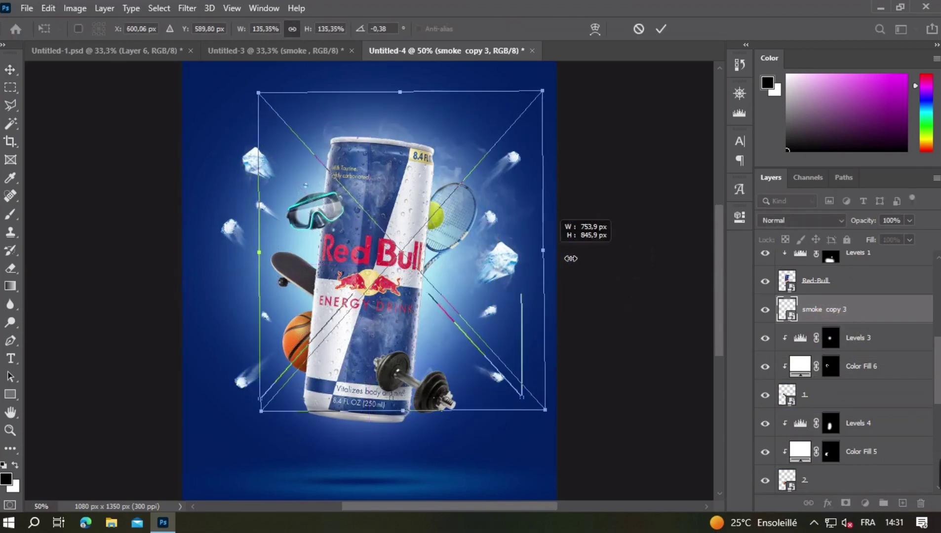
mouse_move(497, 297)
mouse_down()
mouse_move(588, 262)
mouse_move(467, 329)
mouse_up()
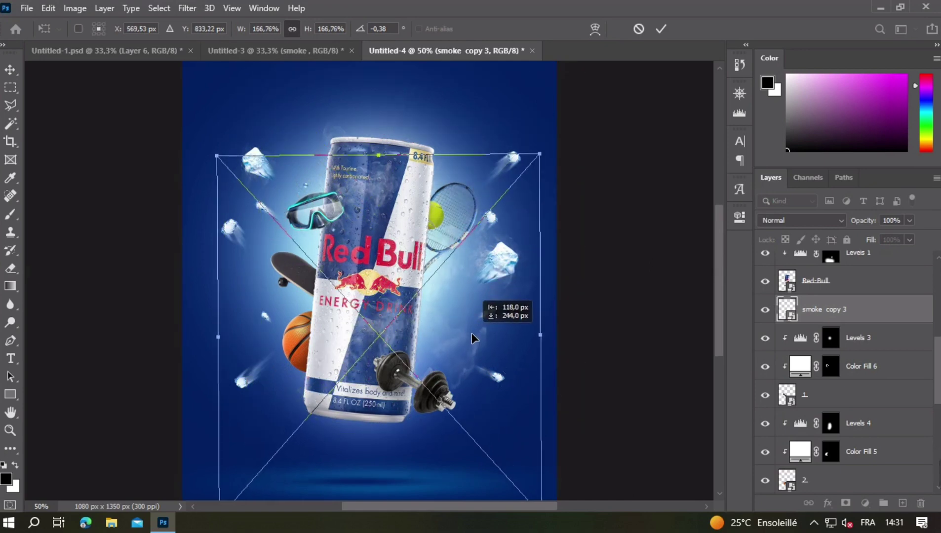
click(477, 330)
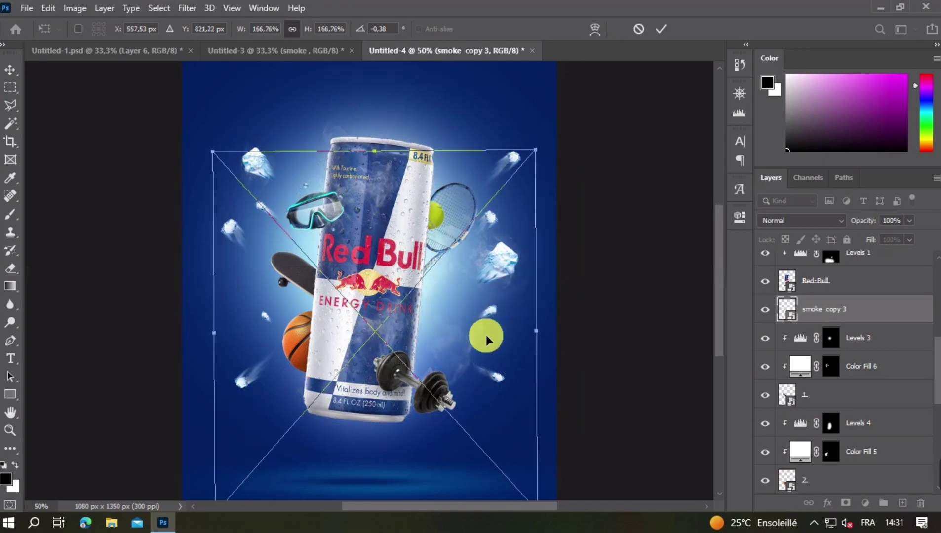
key(Return)
Duplicate the smoke again, flip it horizontally, and shift it up and slightly left
key(ctrl+j)
right_click(449, 306)
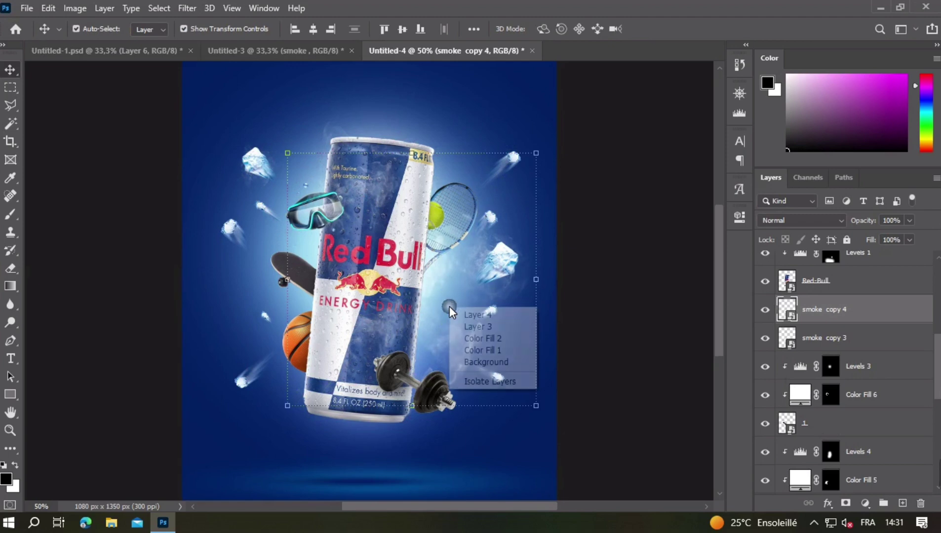
key(Escape)
key(ctrl+t)
right_click(432, 287)
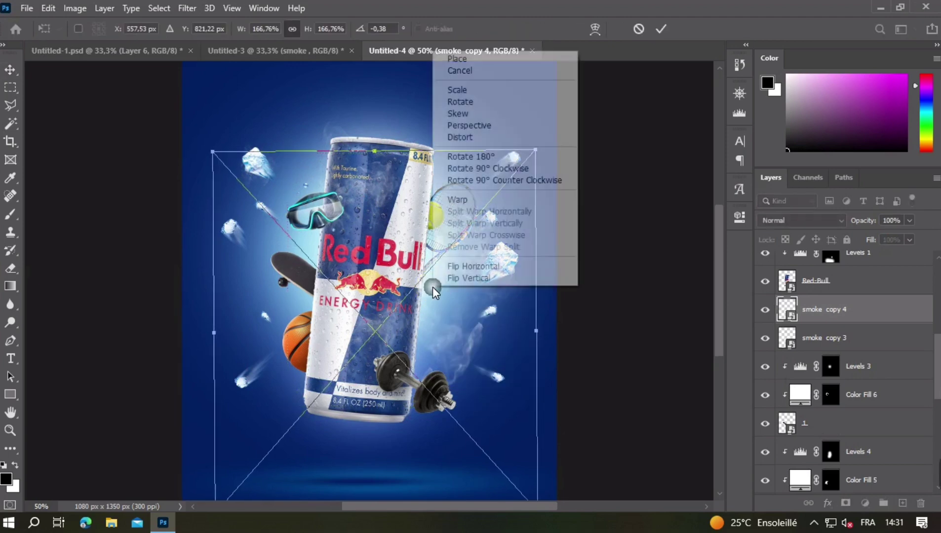
click(477, 266)
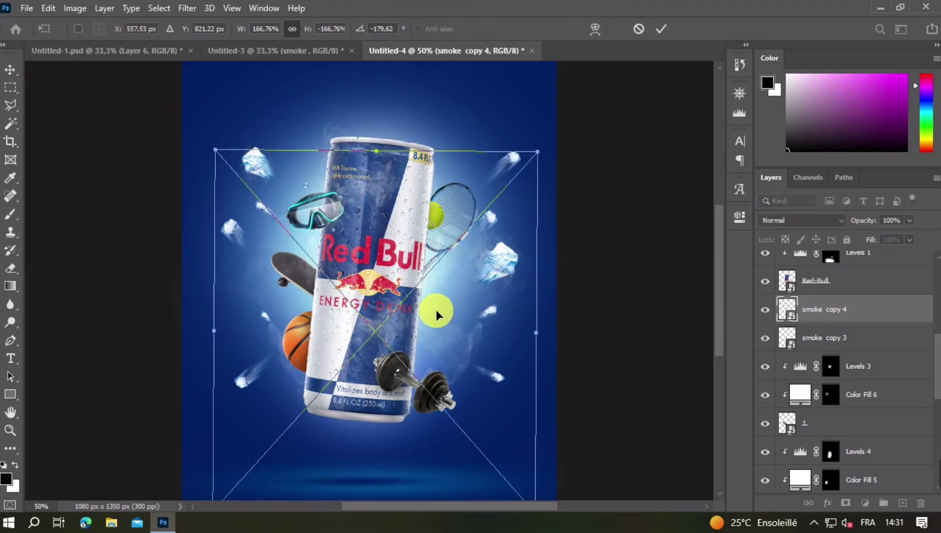
drag(436, 310, 423, 265)
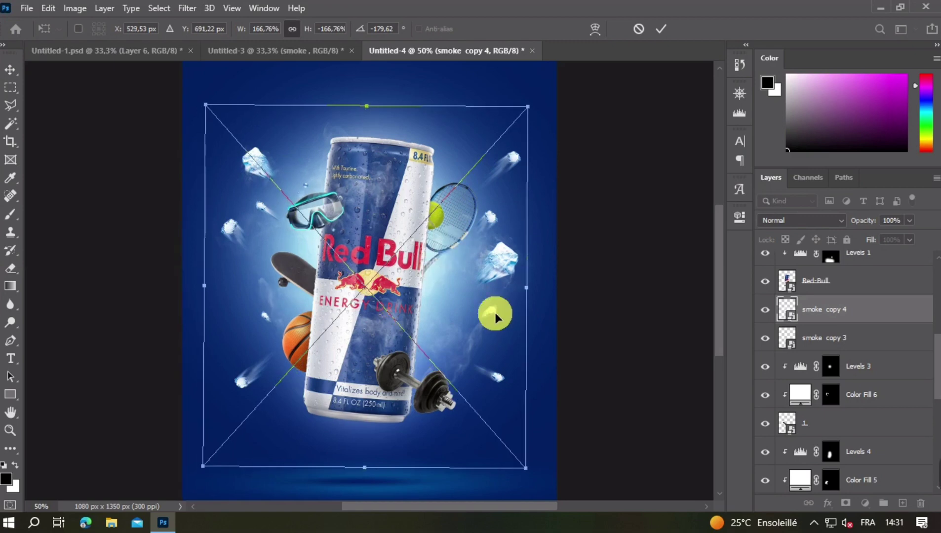
key(Return)
Nudge smoke copy 3 up-left, then rotate it about 33° and enlarge it behind the can
click(473, 342)
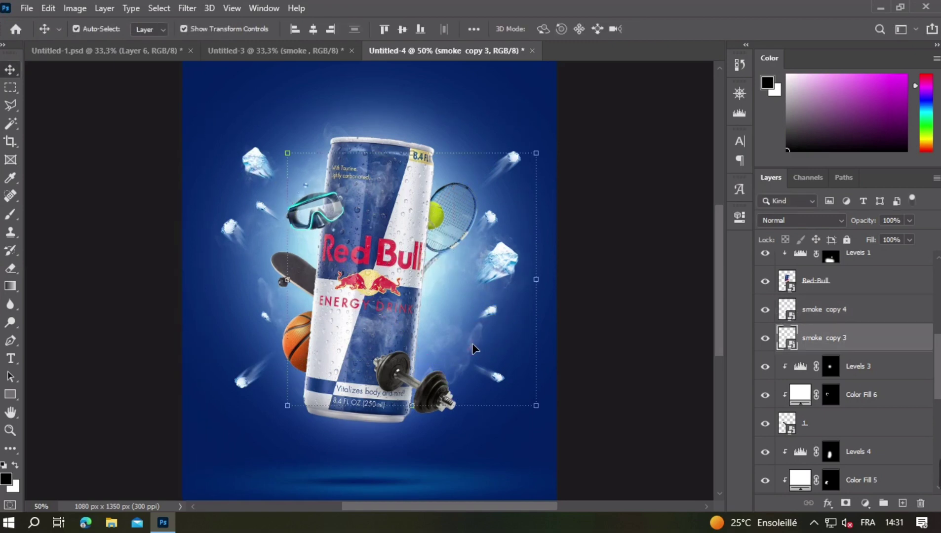
mouse_move(470, 344)
mouse_down()
mouse_move(431, 358)
mouse_move(466, 315)
mouse_move(462, 333)
mouse_up()
key(ctrl+t)
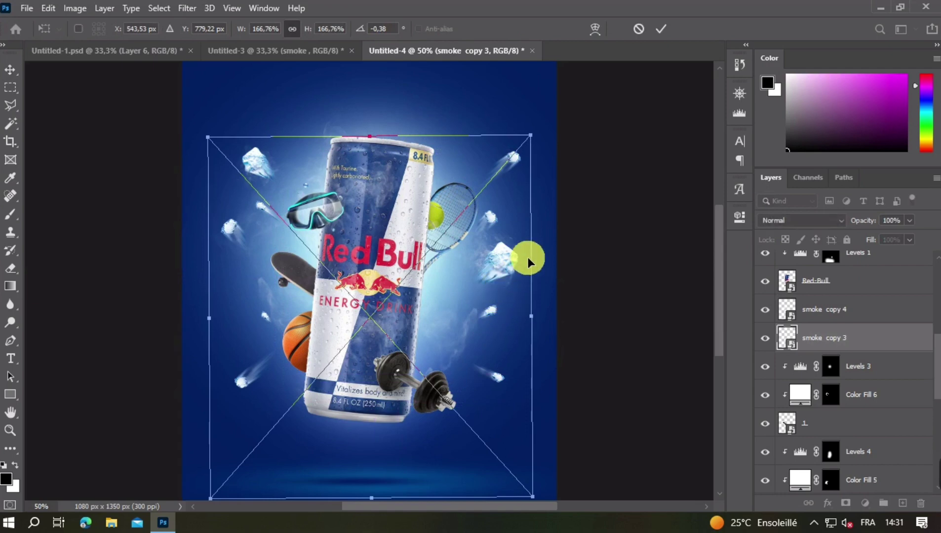
mouse_move(551, 148)
mouse_down()
mouse_move(584, 285)
mouse_move(607, 256)
mouse_move(618, 207)
mouse_up()
mouse_move(516, 272)
mouse_down()
mouse_move(527, 274)
mouse_move(516, 271)
mouse_up()
click(576, 316)
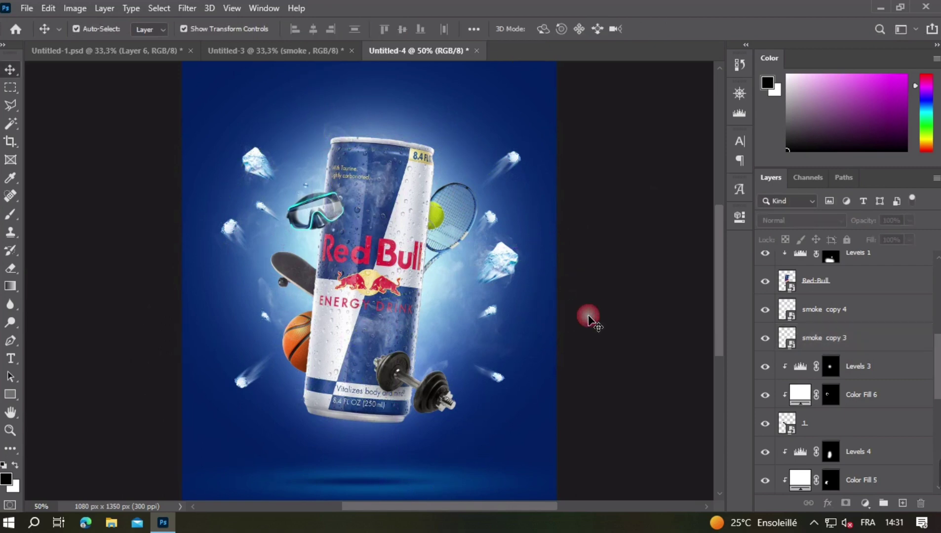
Lower the top smoke layer's opacity to 67%
key(ctrl+minus)
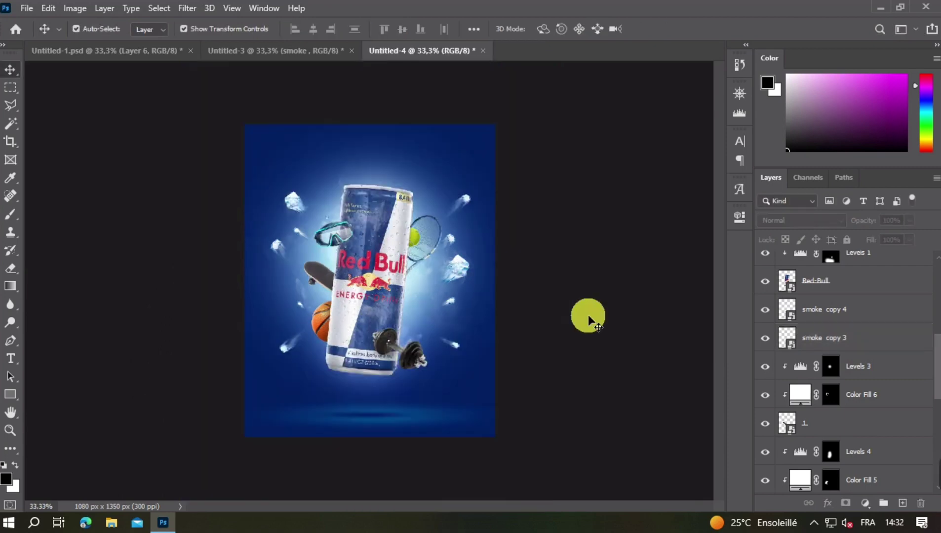
key(ctrl+plus)
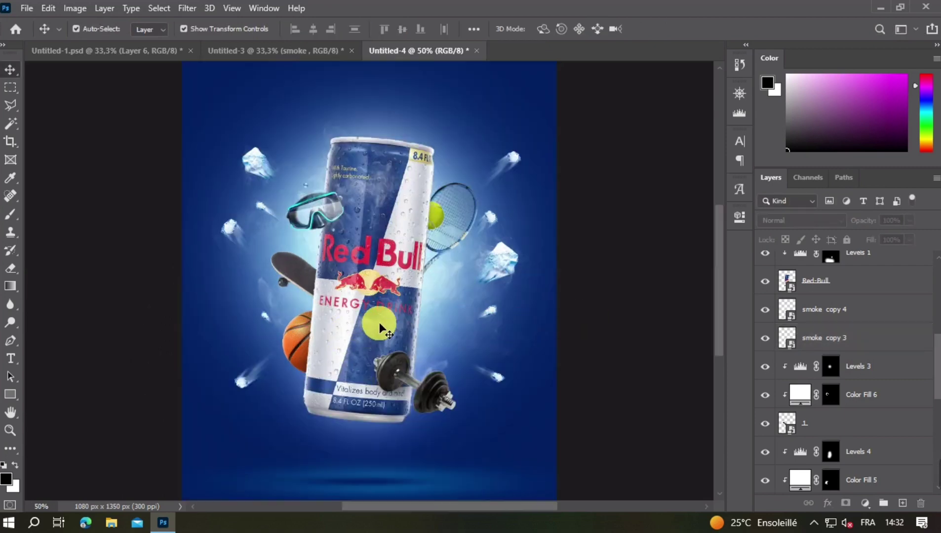
click(393, 317)
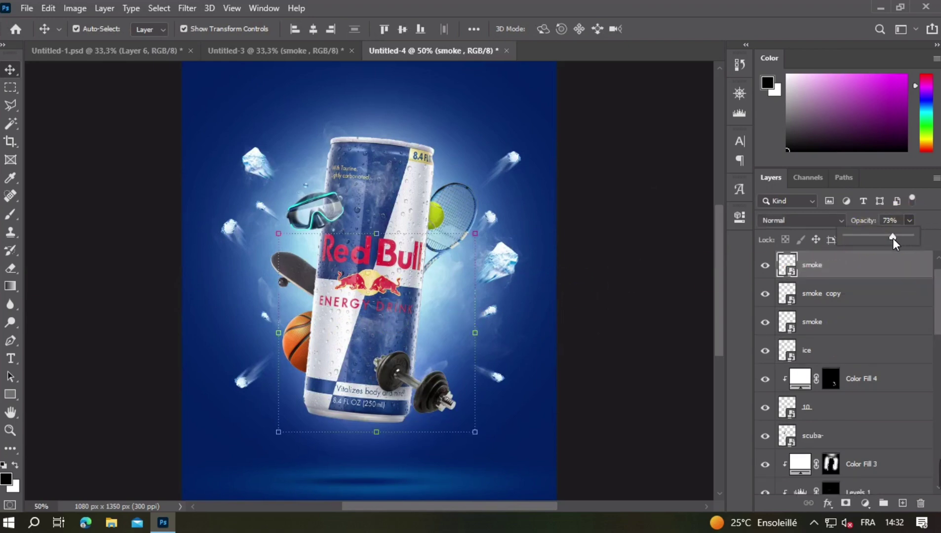
drag(893, 238, 891, 238)
drag(389, 348, 393, 356)
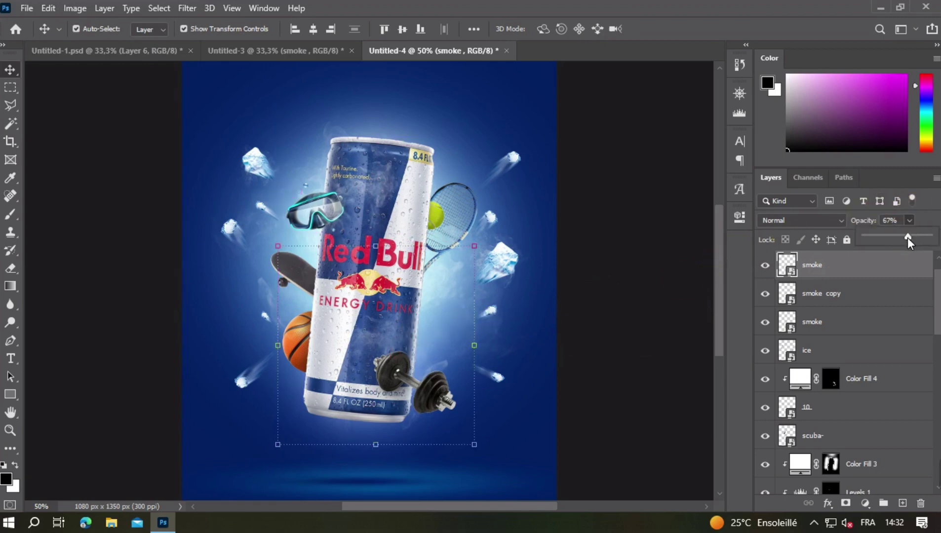
click(649, 309)
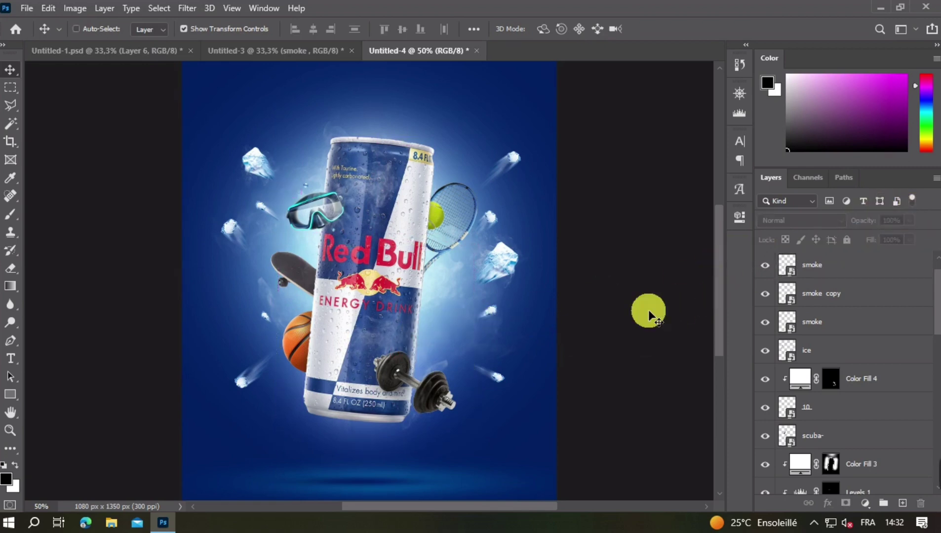
key(ctrl)
Pick up the smoke image from the Untitled-3 document to bring into the poster
key(ctrl+minus)
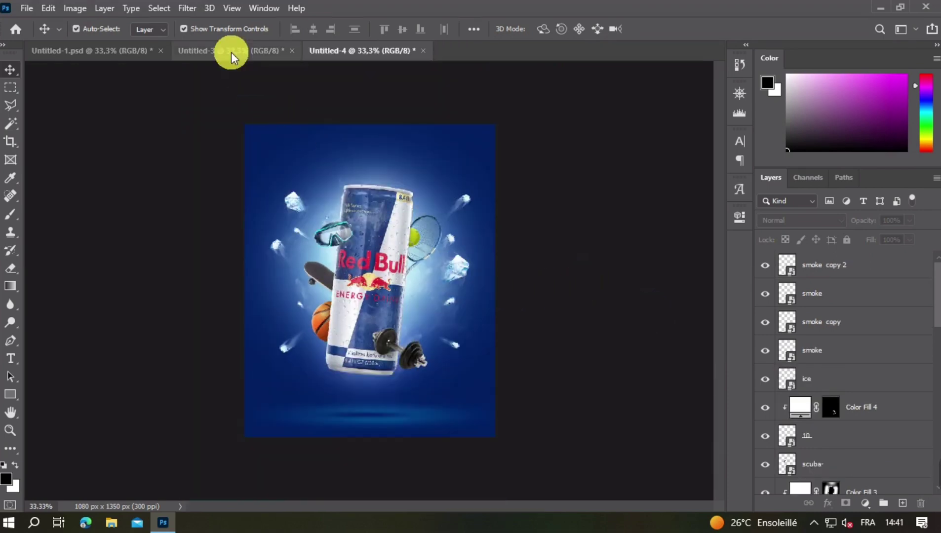
click(231, 53)
drag(370, 235, 398, 267)
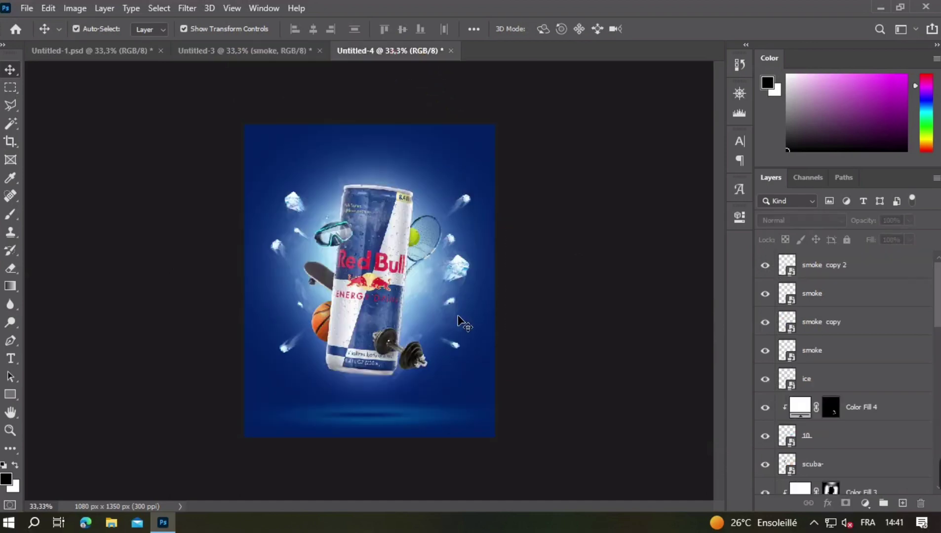
Drop the smoke into the poster and position it near the can's base
mouse_move(395, 53)
mouse_down()
mouse_move(389, 408)
mouse_move(413, 418)
mouse_up()
key(Return)
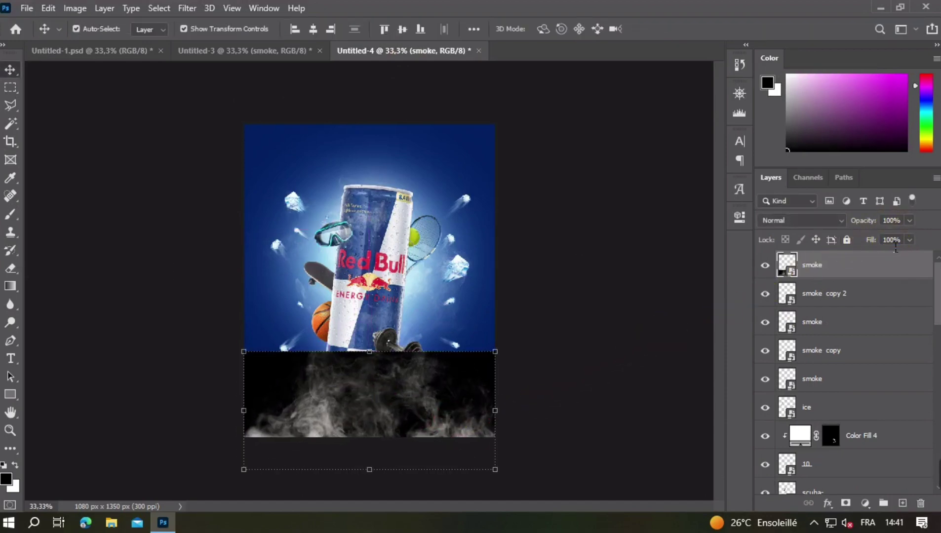
text(10)
key(Return)
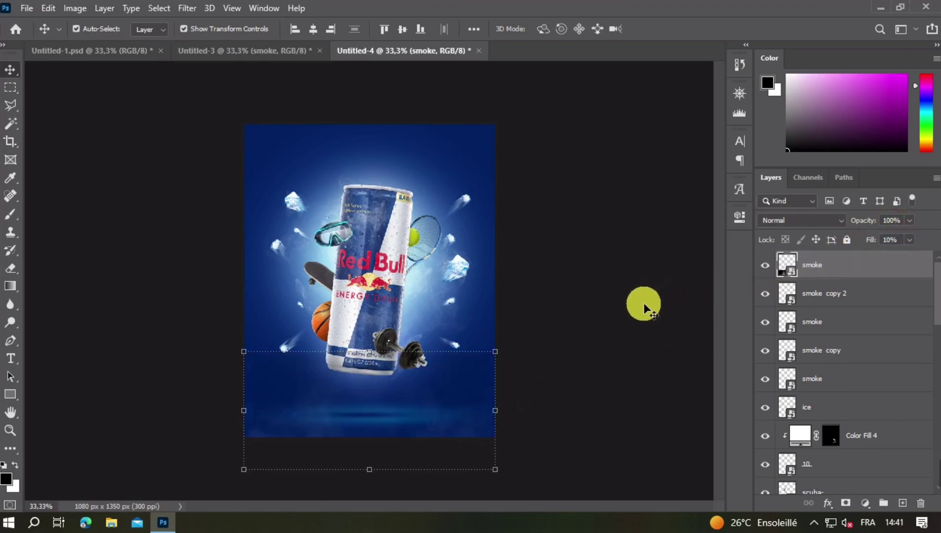
click(458, 419)
drag(430, 433, 431, 410)
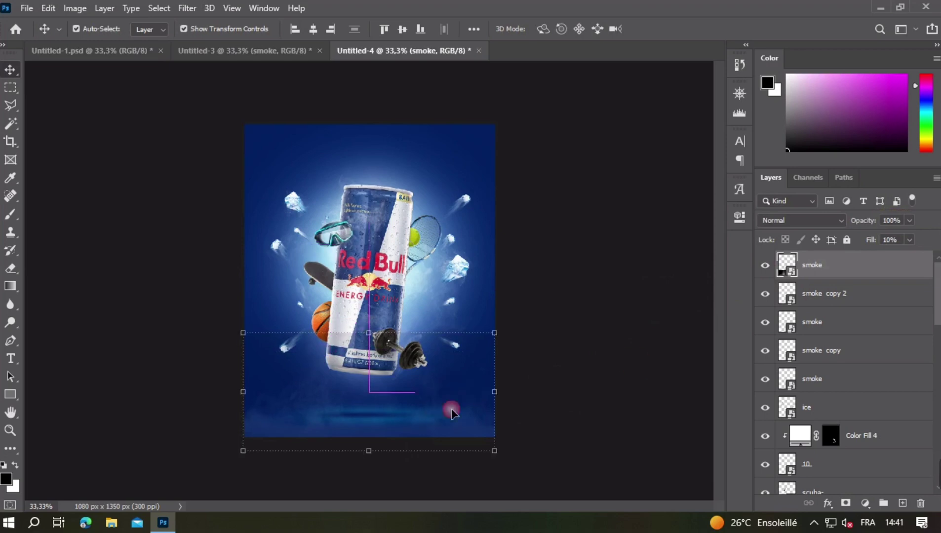
click(851, 271)
Blend the new smoke in Screen mode at 10% fill along the bottom edge
drag(909, 254, 936, 255)
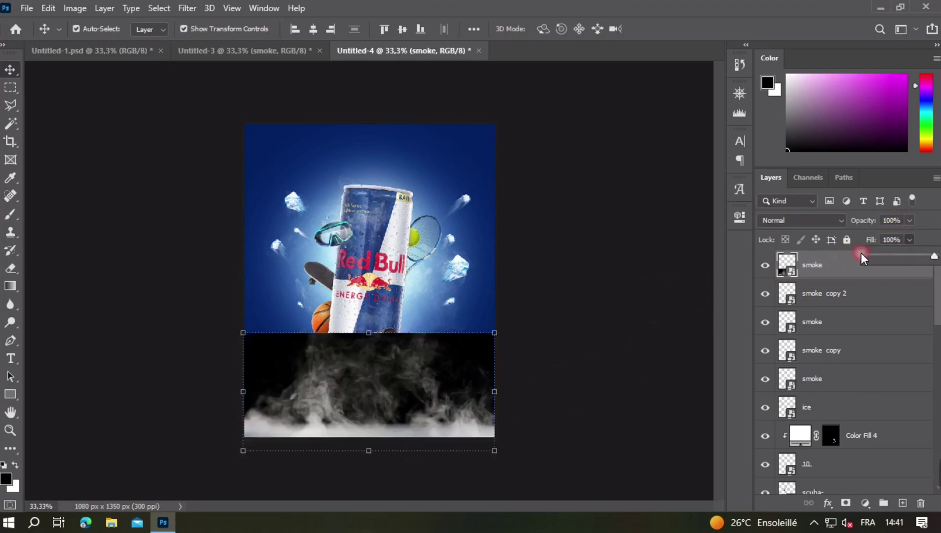
click(810, 223)
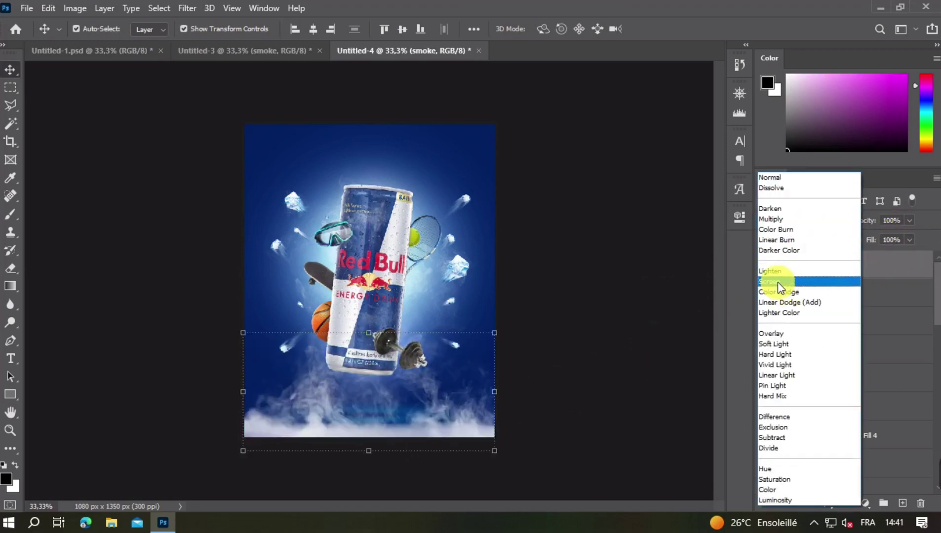
click(778, 282)
click(909, 239)
drag(910, 255, 865, 256)
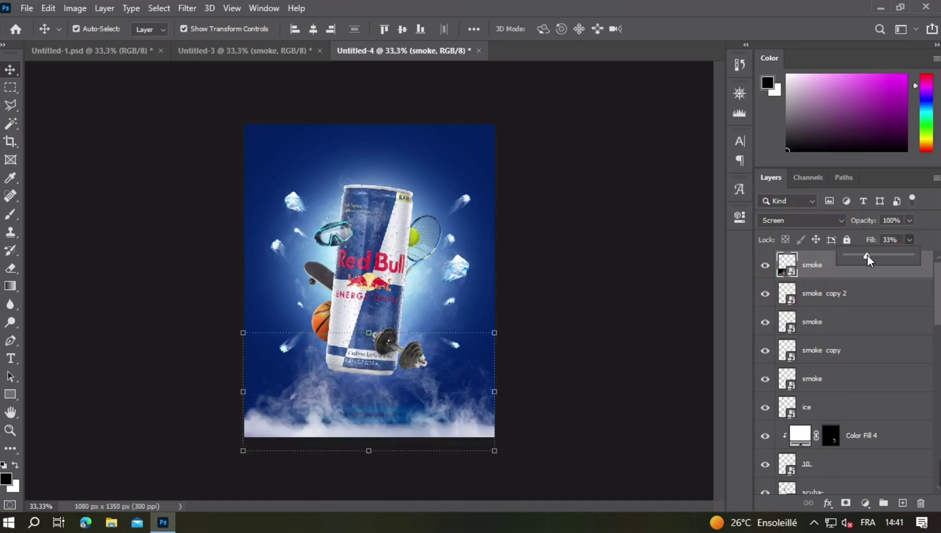
click(891, 240)
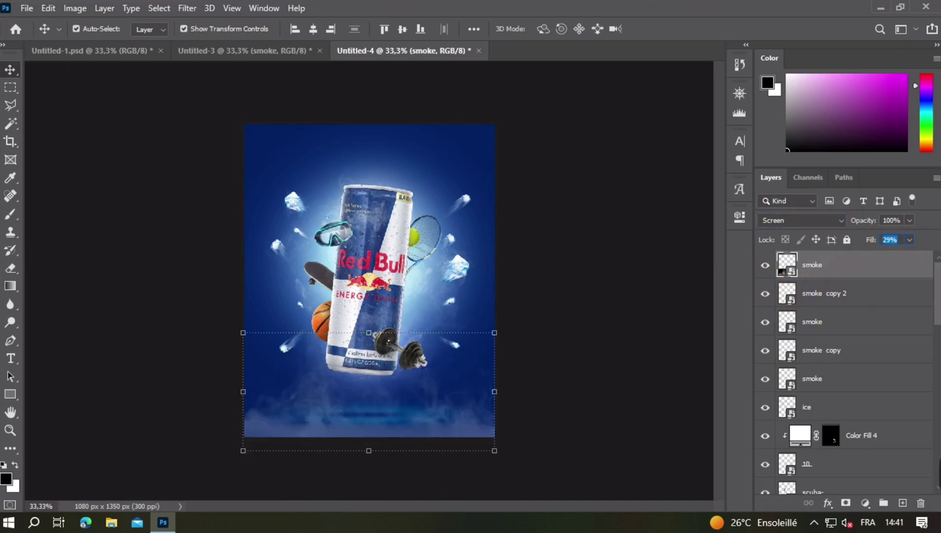
click(616, 341)
drag(469, 422, 449, 418)
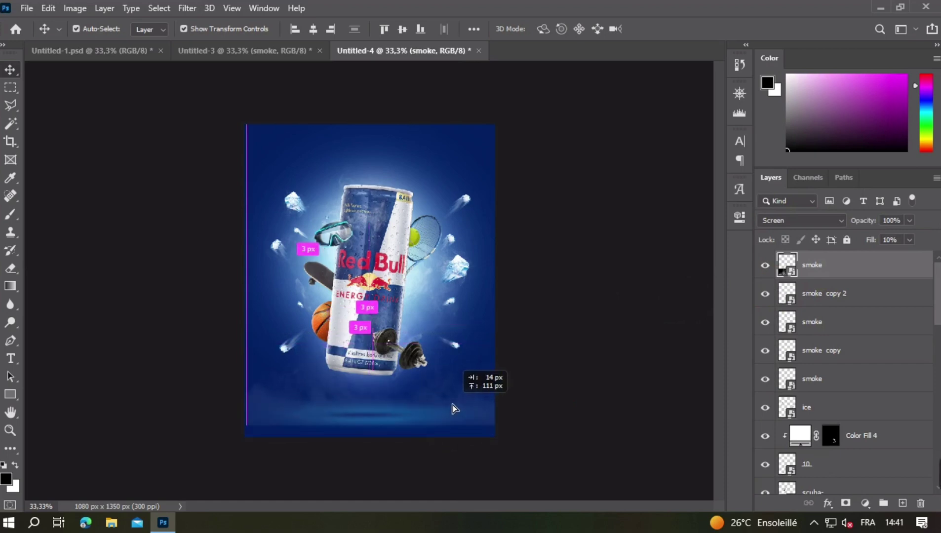
drag(449, 418, 450, 420)
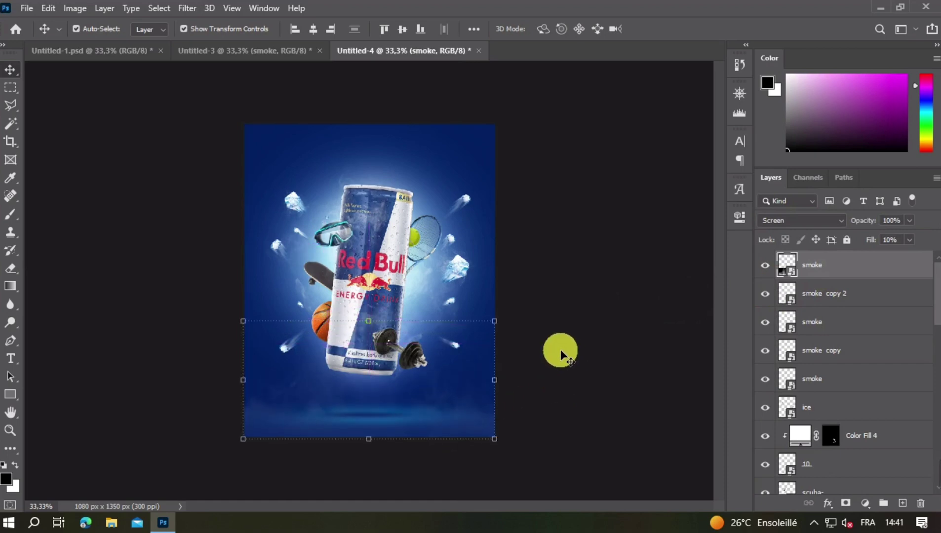
Stretch the smoke haze downward with a free transform
key(ctrl+t)
drag(369, 439, 371, 463)
key(Return)
key(t)
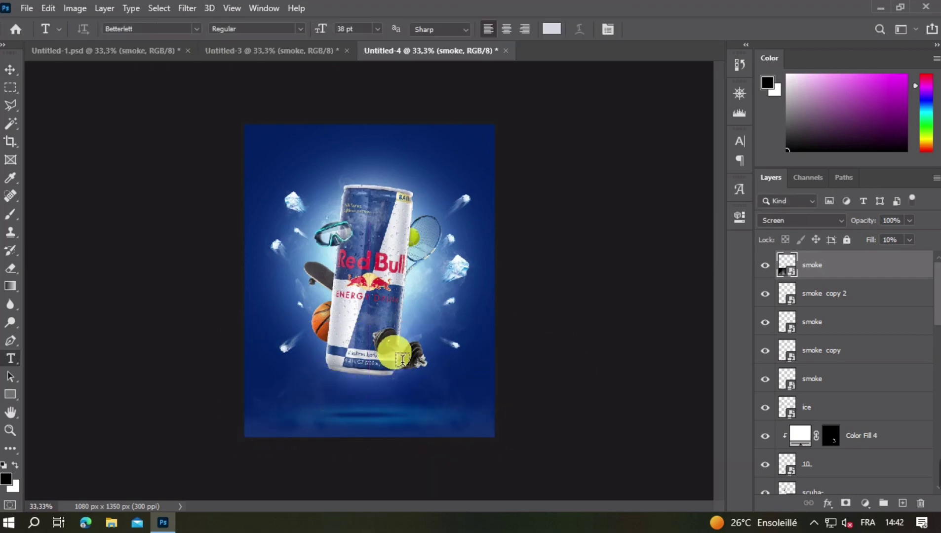
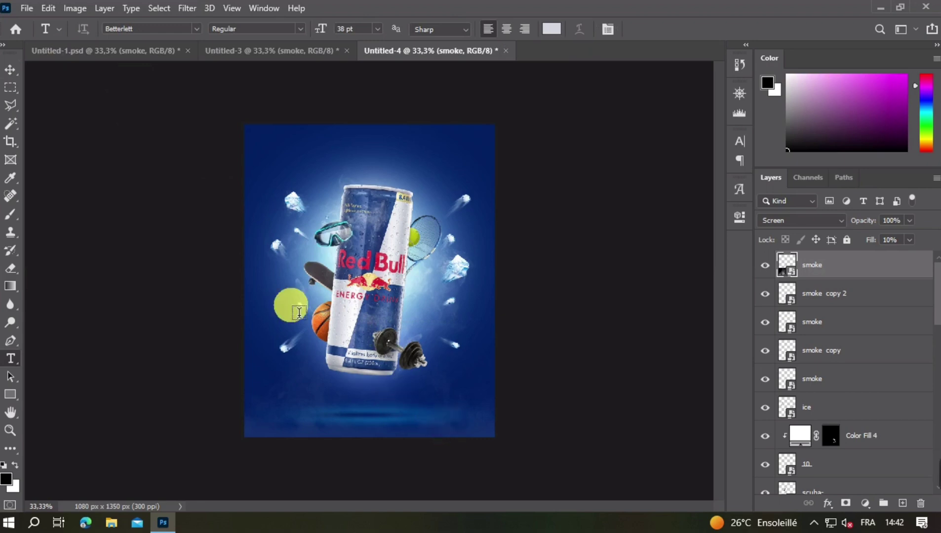
Flip the top smoke layer upside down, spread it over the lower poster, then switch to Untitled-3
click(11, 71)
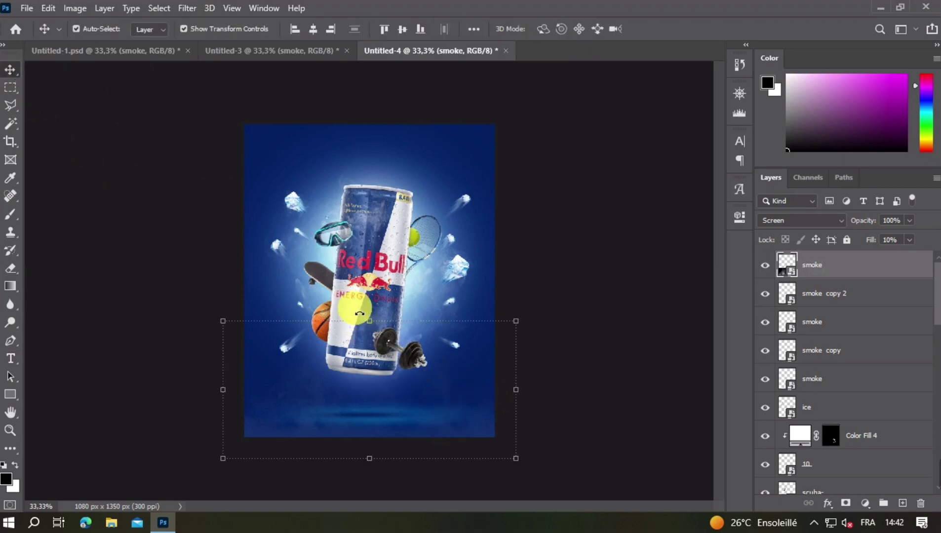
drag(381, 325, 378, 308)
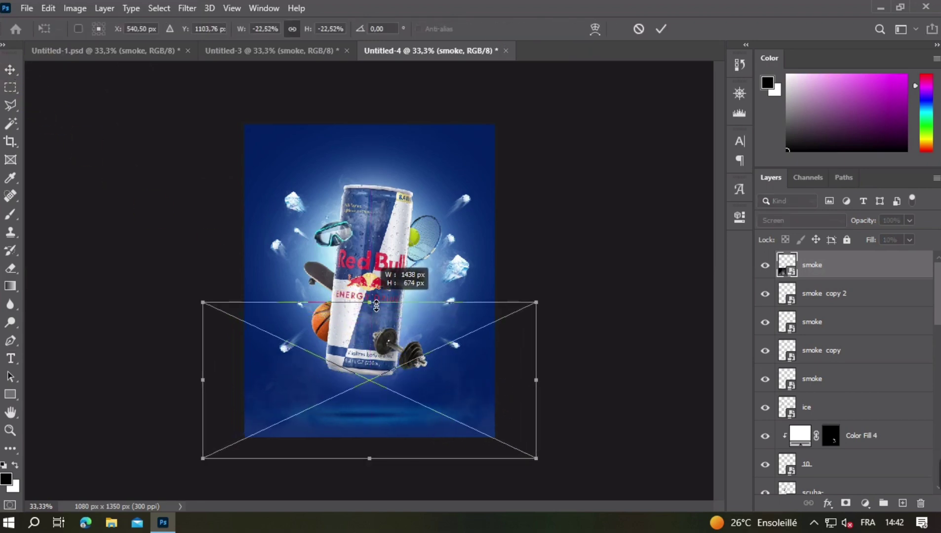
key(Return)
drag(457, 424, 466, 423)
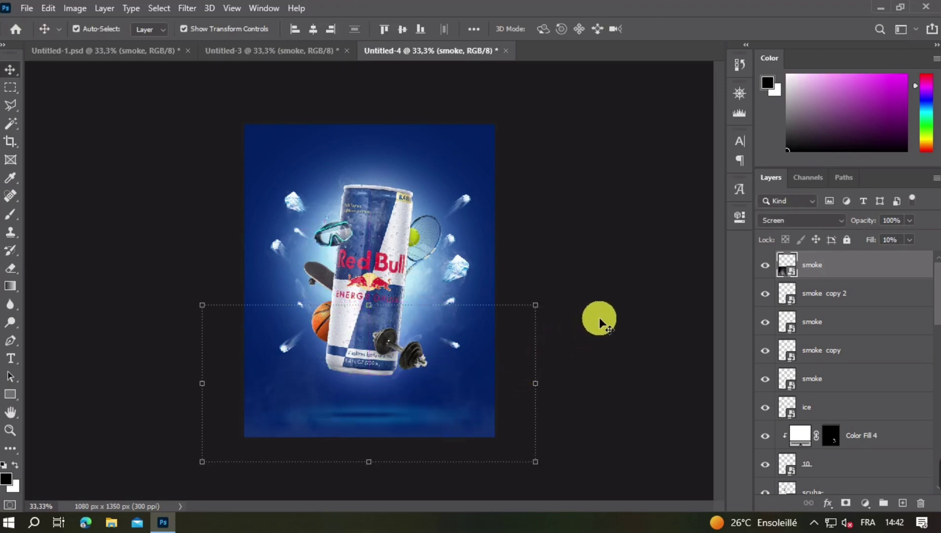
click(596, 316)
click(271, 52)
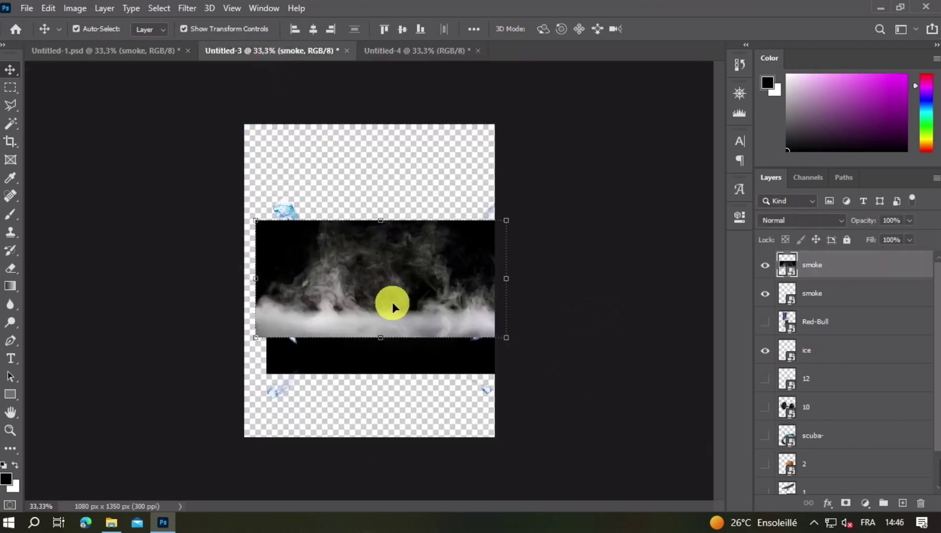
Hide the top smoke, copy the lens 2 glare into the poster and set it to Screen
click(765, 265)
drag(366, 321, 397, 326)
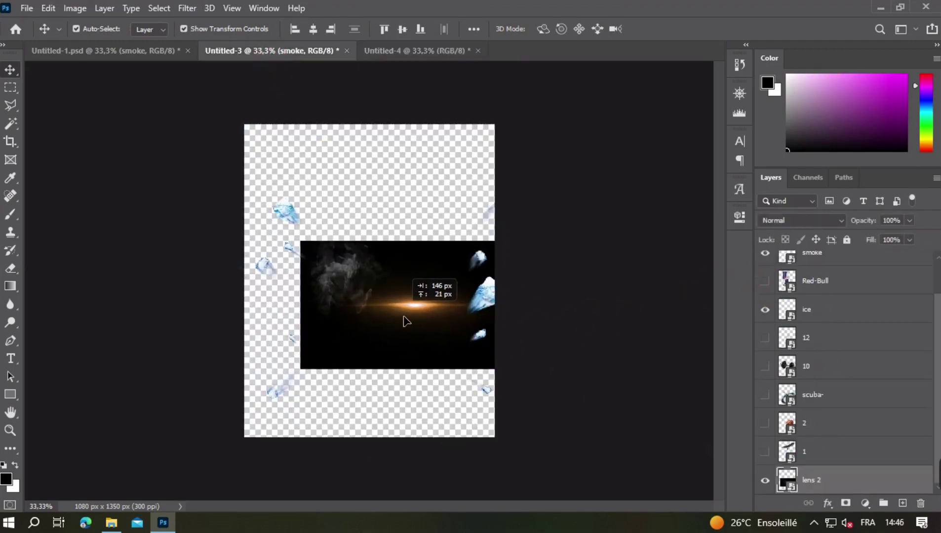
drag(368, 130, 388, 248)
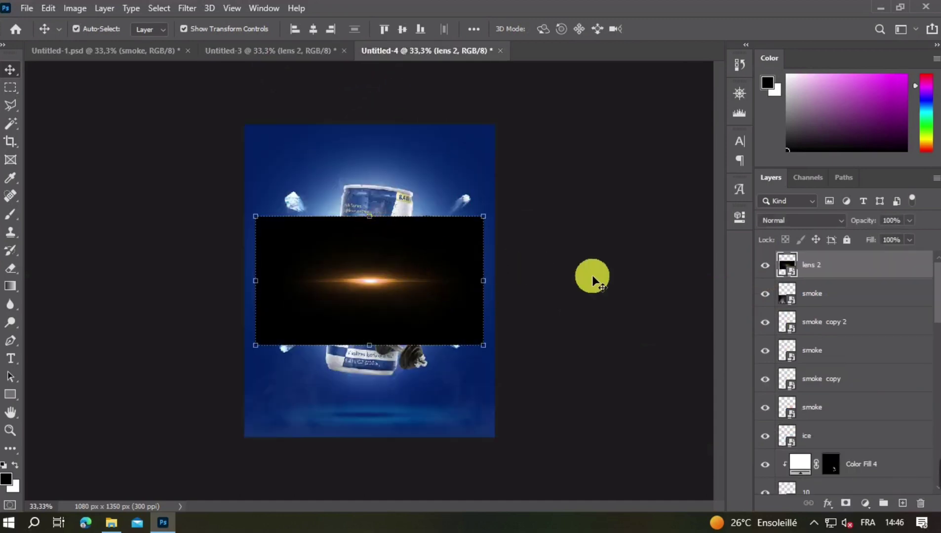
click(800, 221)
click(832, 278)
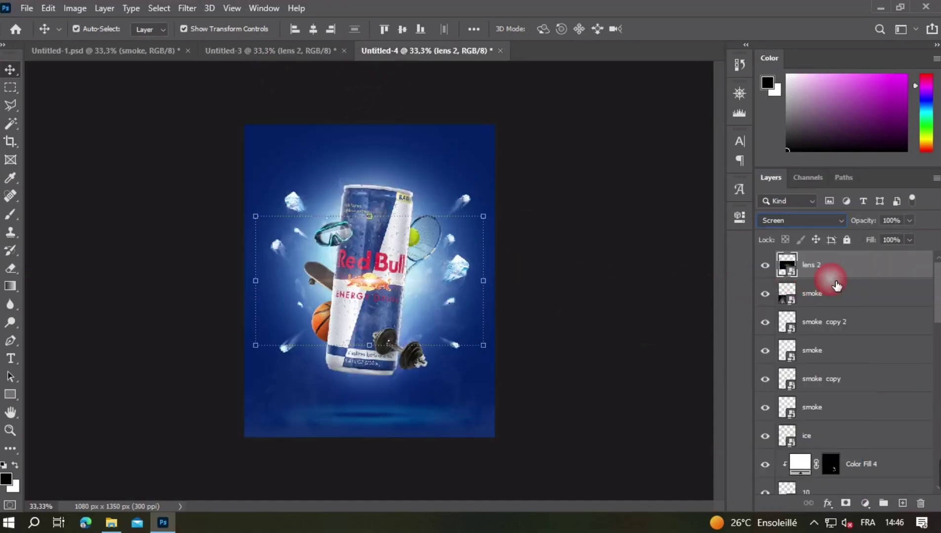
Clip a Hue/Saturation adjustment to lens 2 with hue +15 and saturation -70
click(865, 503)
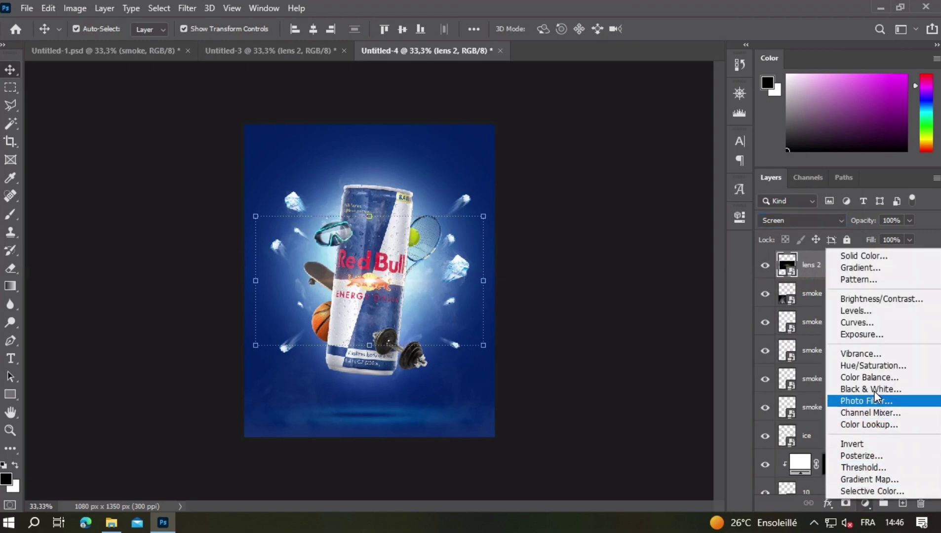
click(872, 366)
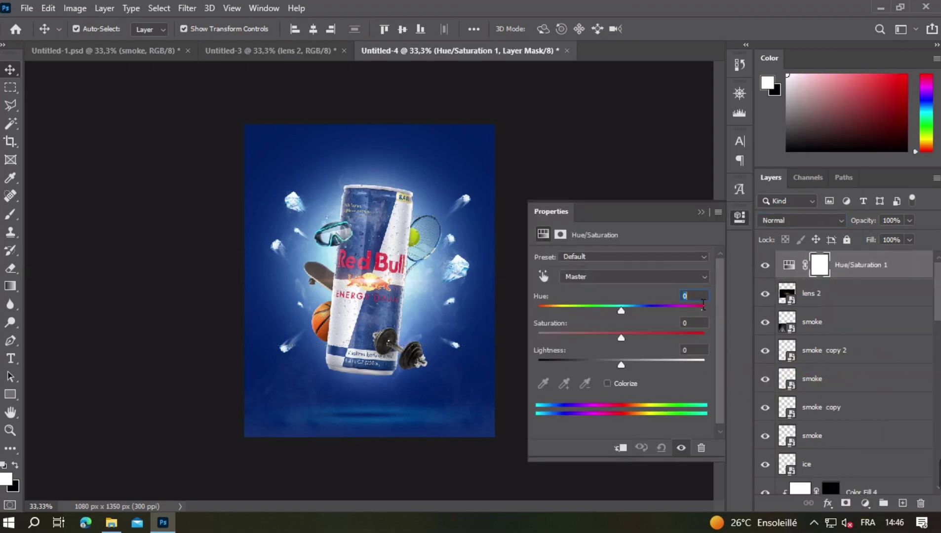
text(15)
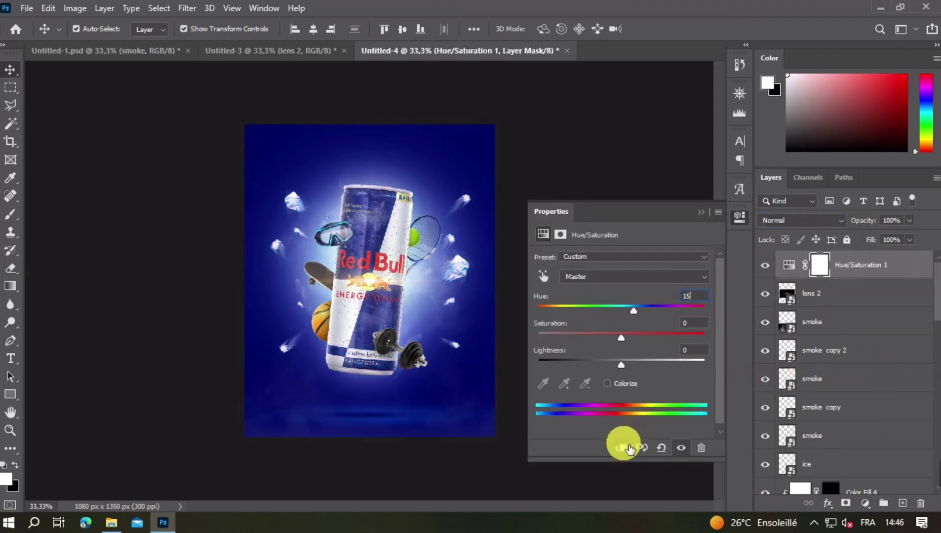
click(626, 448)
click(697, 327)
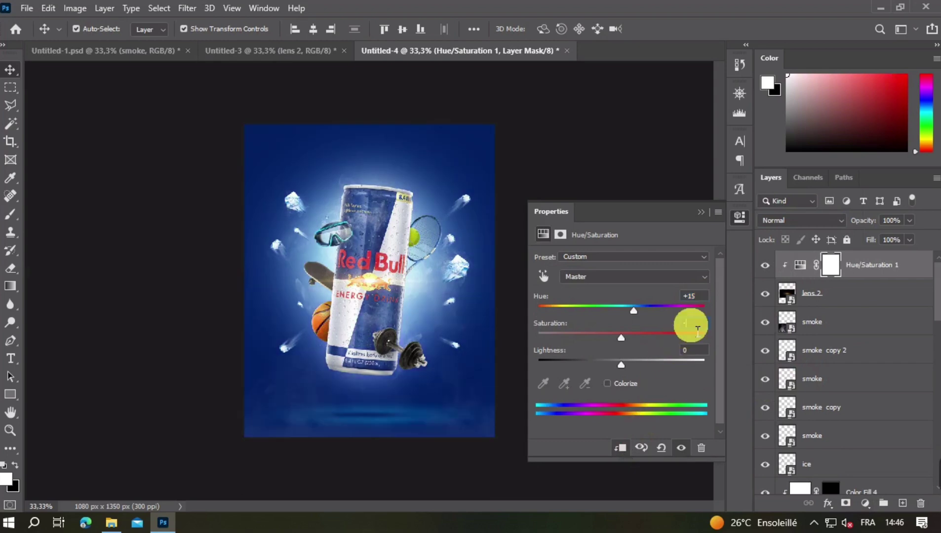
text(-70)
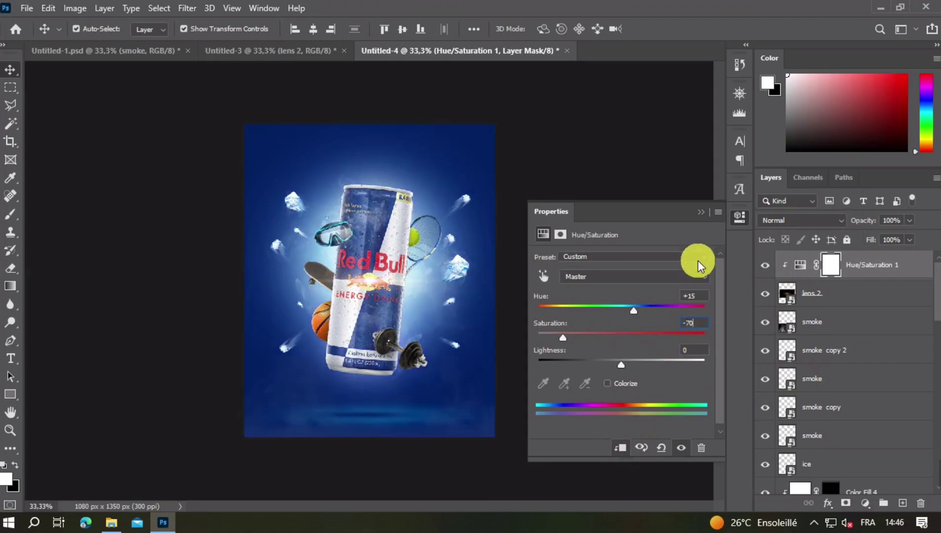
click(703, 212)
click(789, 294)
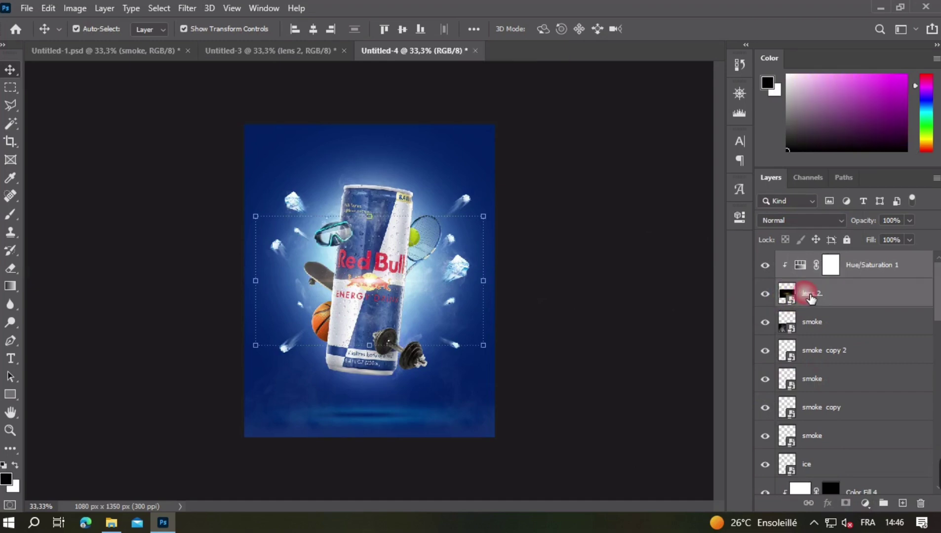
Group the glare with its adjustment and move the group up onto the can's top
key(ctrl+g)
scroll(381, 292, up, 5)
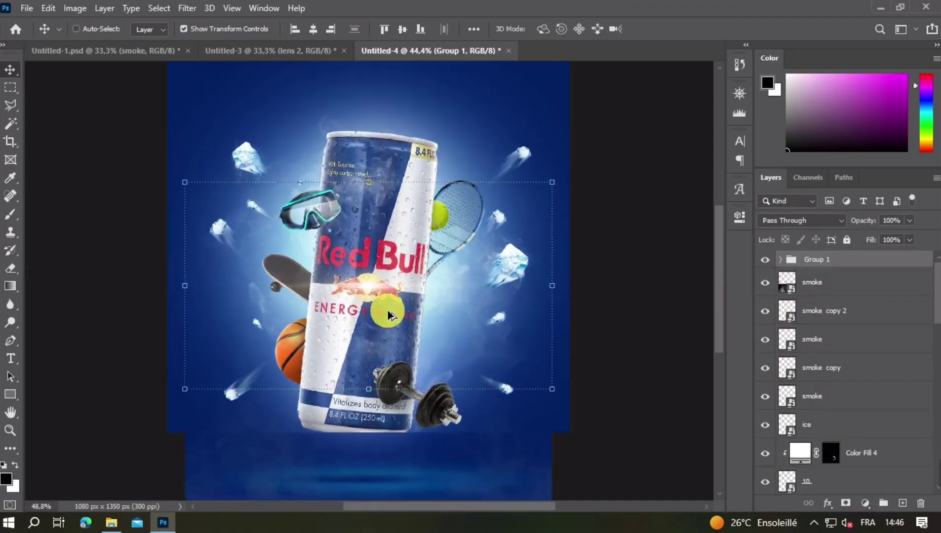
drag(373, 295, 373, 144)
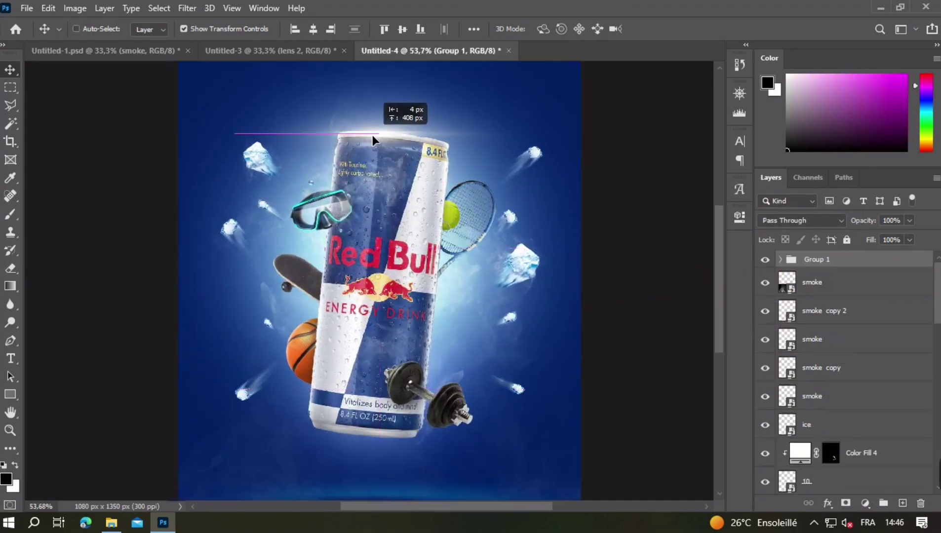
scroll(373, 144, up, 2)
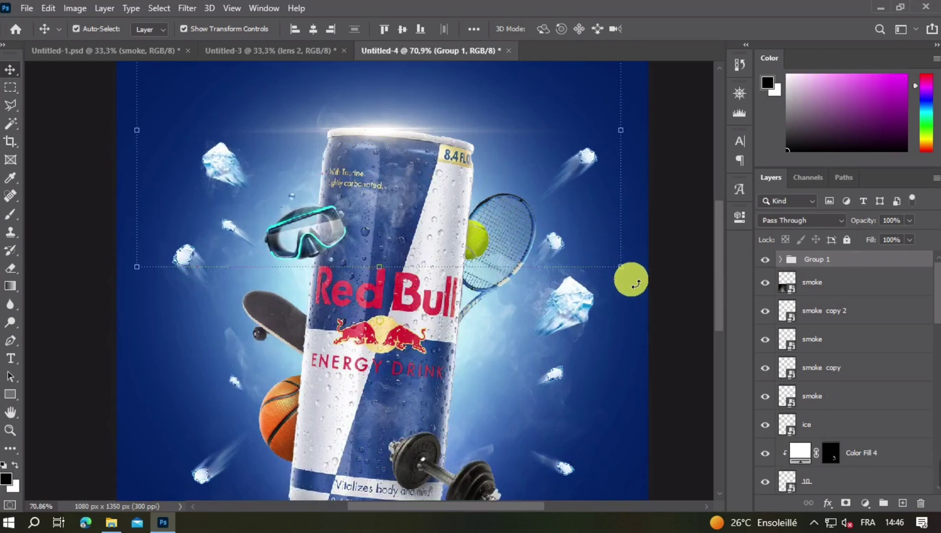
Rotate the glare group slightly so it sits tilted on the can's top rim
key(ctrl+t)
drag(633, 289, 643, 275)
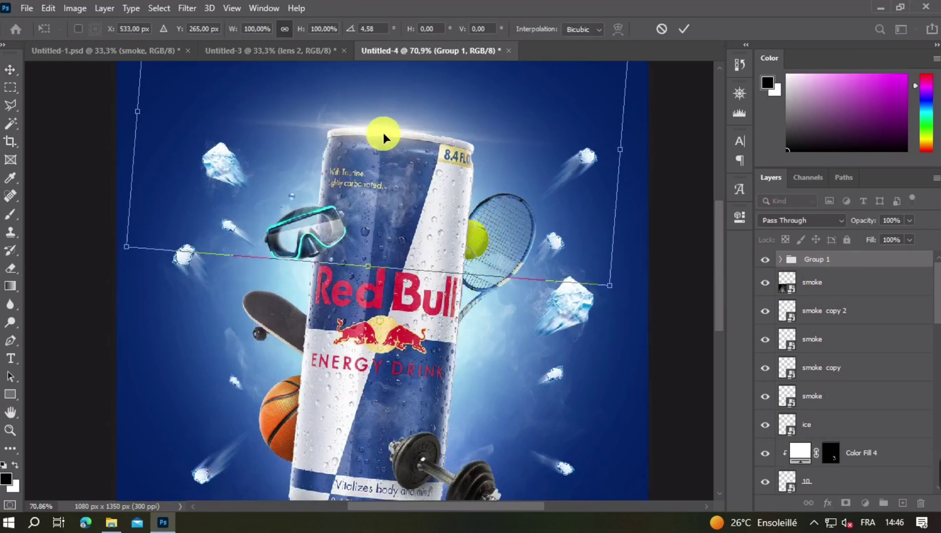
drag(383, 133, 378, 134)
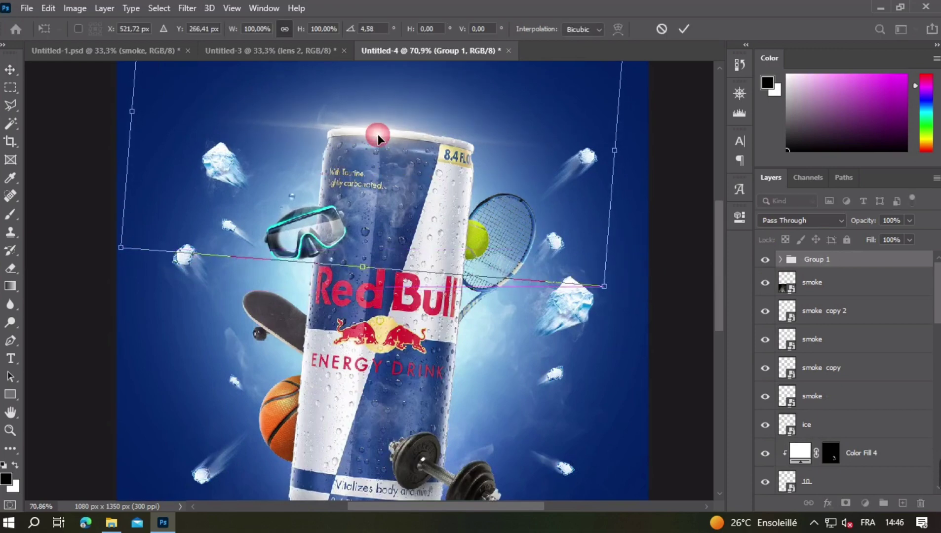
drag(633, 283, 643, 242)
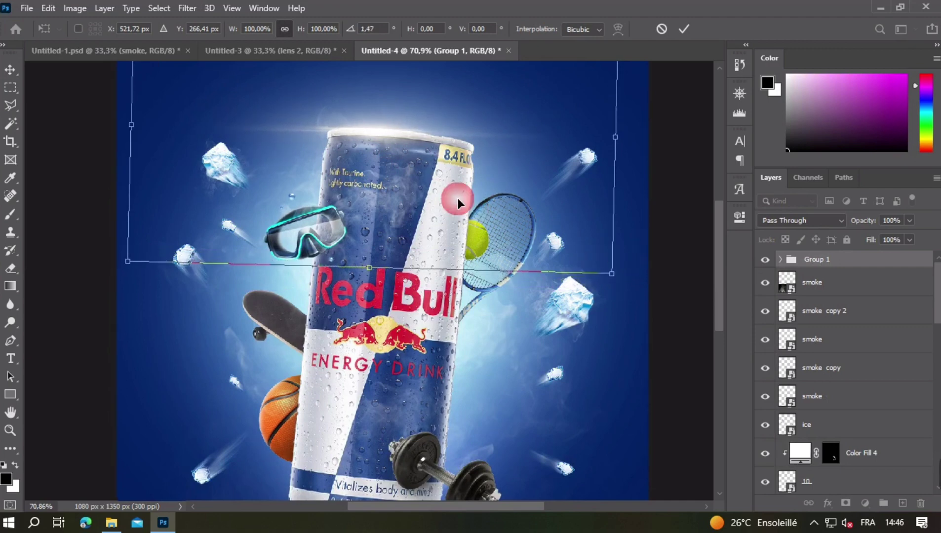
key(Return)
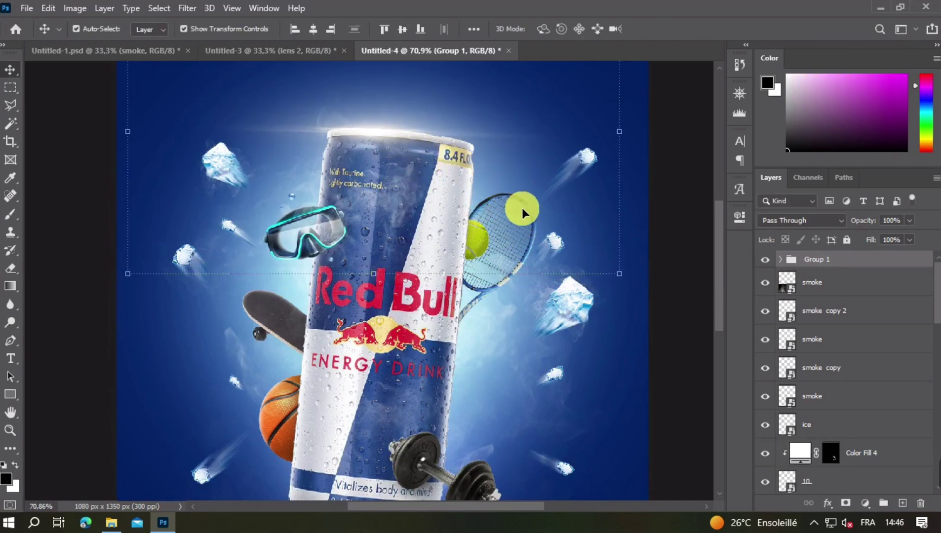
Add a mask to Group 1 and brush black to hide the glow over the can top
click(846, 503)
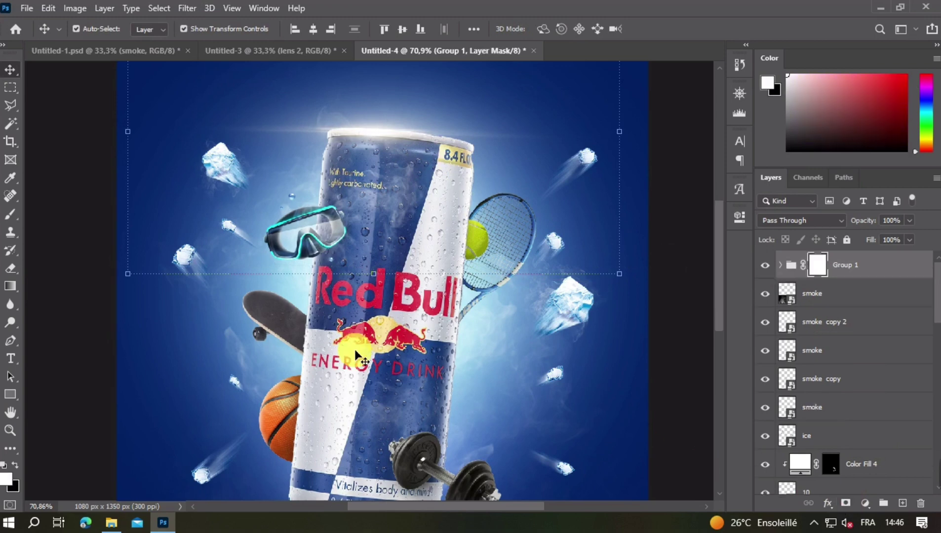
click(10, 213)
scroll(252, 202, down, 3)
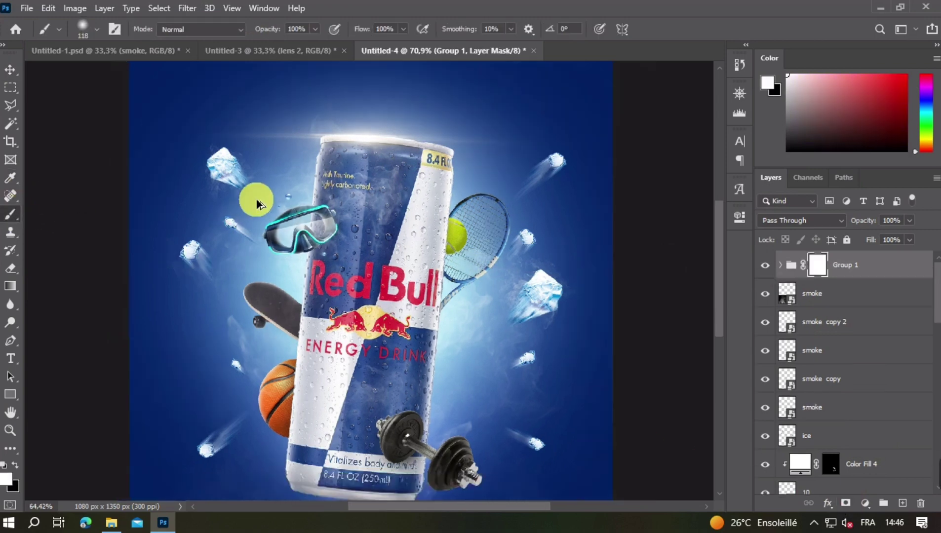
drag(284, 177, 300, 187)
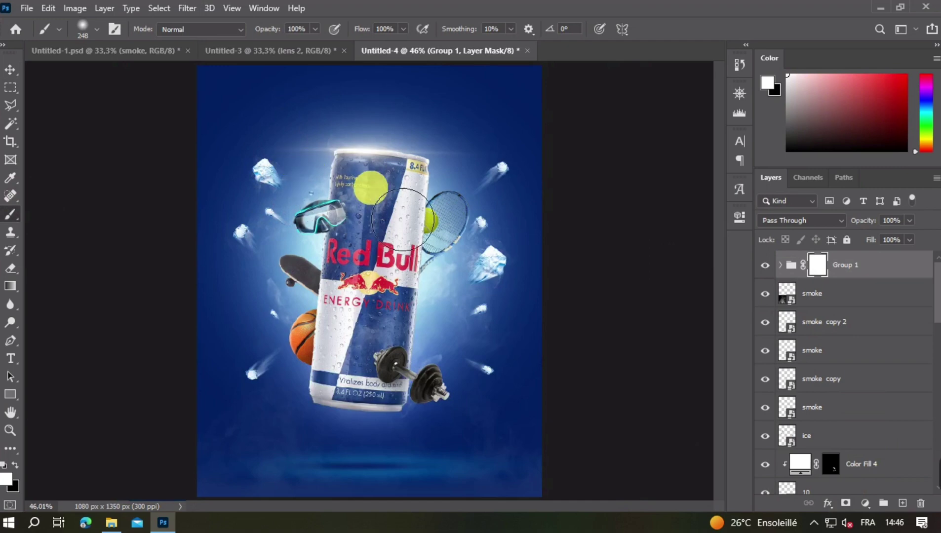
click(16, 464)
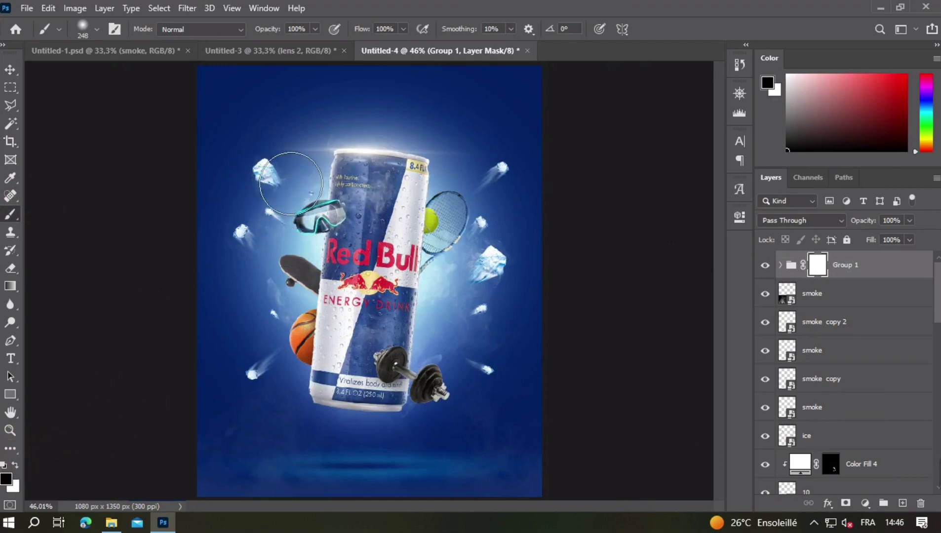
drag(316, 182, 340, 173)
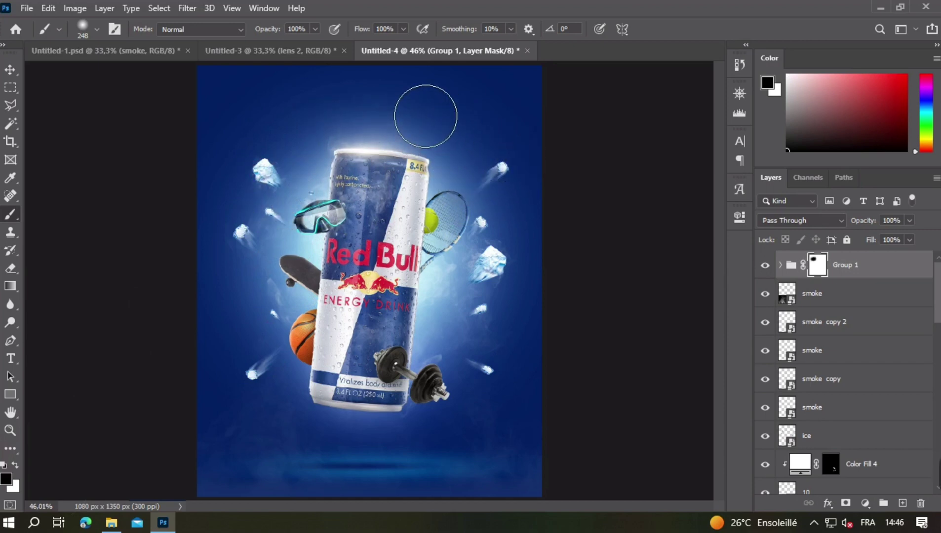
Shift Group 1 down by 7 px with the Move tool
click(11, 70)
scroll(414, 208, down, 1)
click(686, 262)
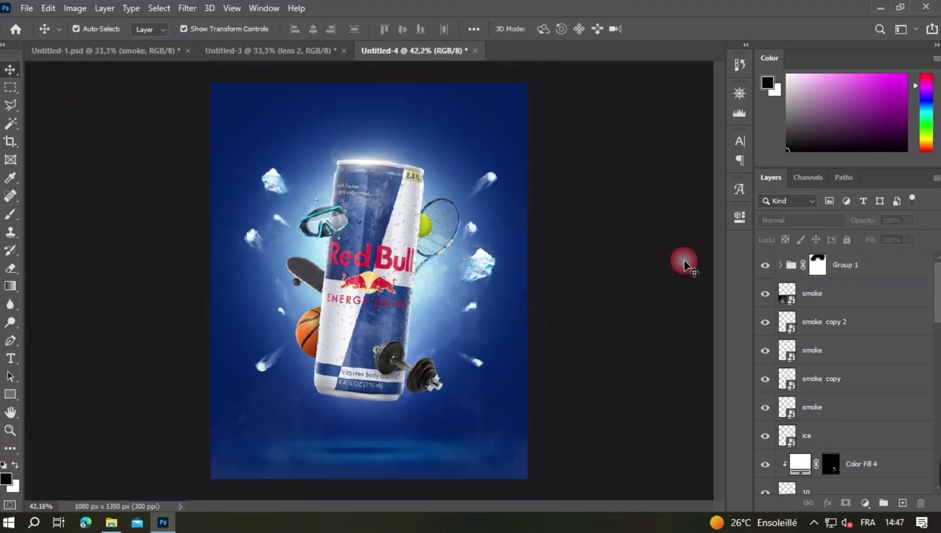
drag(372, 167, 373, 169)
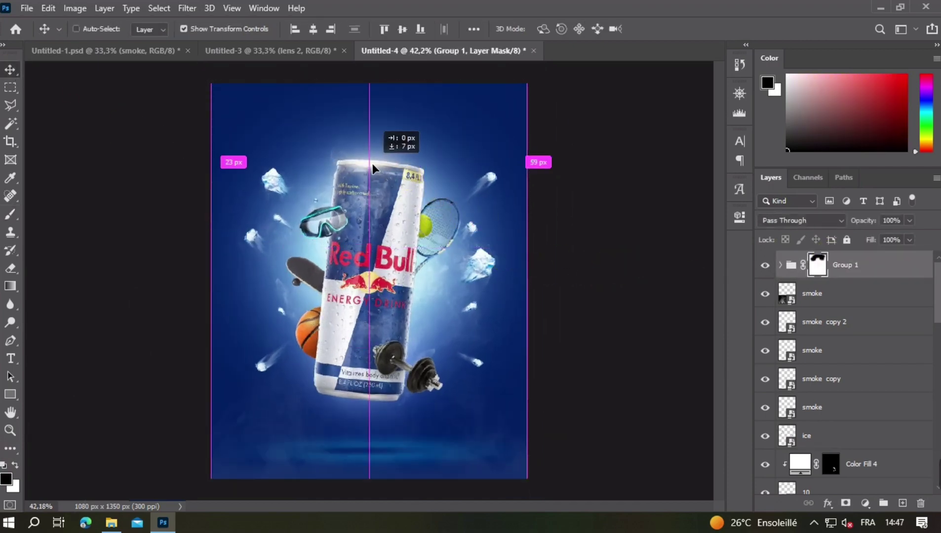
drag(372, 162, 370, 163)
click(578, 257)
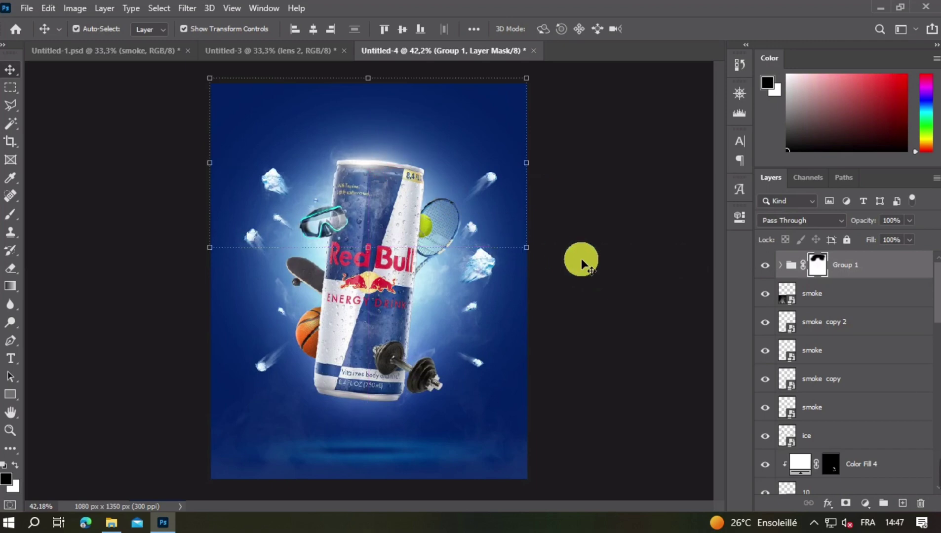
scroll(389, 208, up, 5)
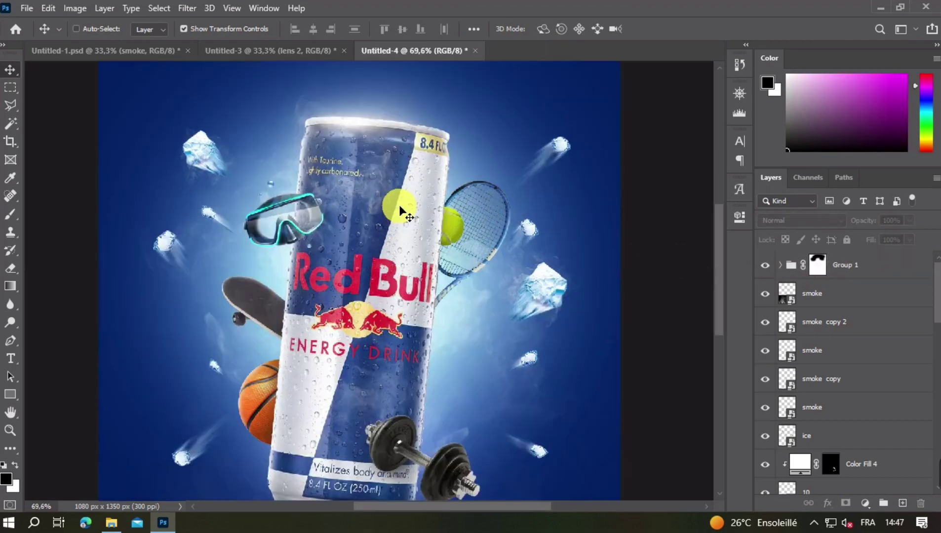
scroll(406, 217, down, 2)
scroll(407, 218, down, 1)
scroll(409, 221, down, 2)
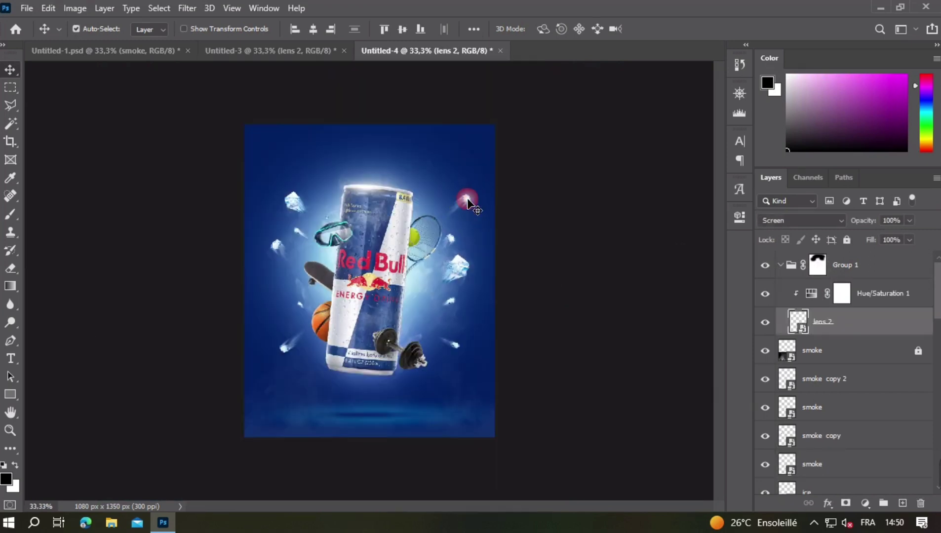
Apply a Motion Blur smart filter to the ice layer at angle 90, distance 8
click(292, 208)
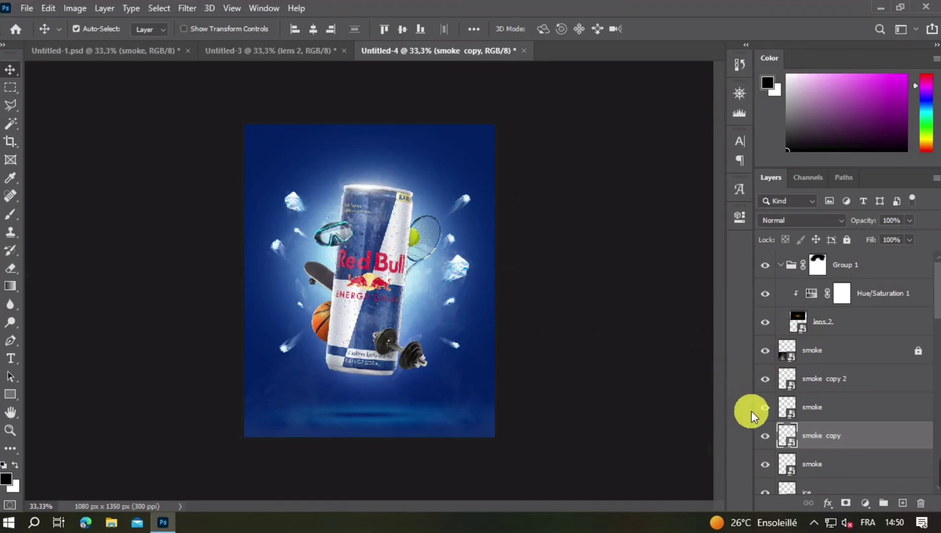
click(282, 347)
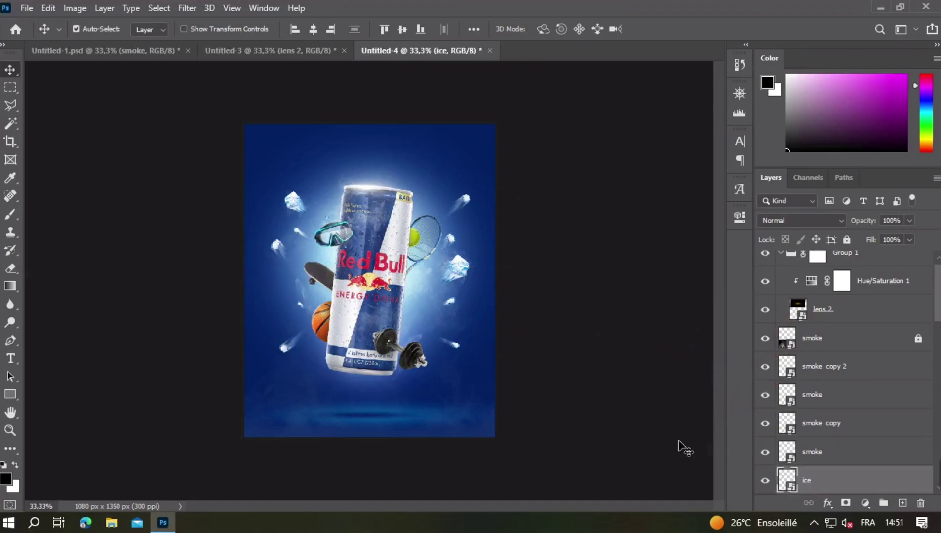
click(764, 481)
scroll(767, 482, down, 2)
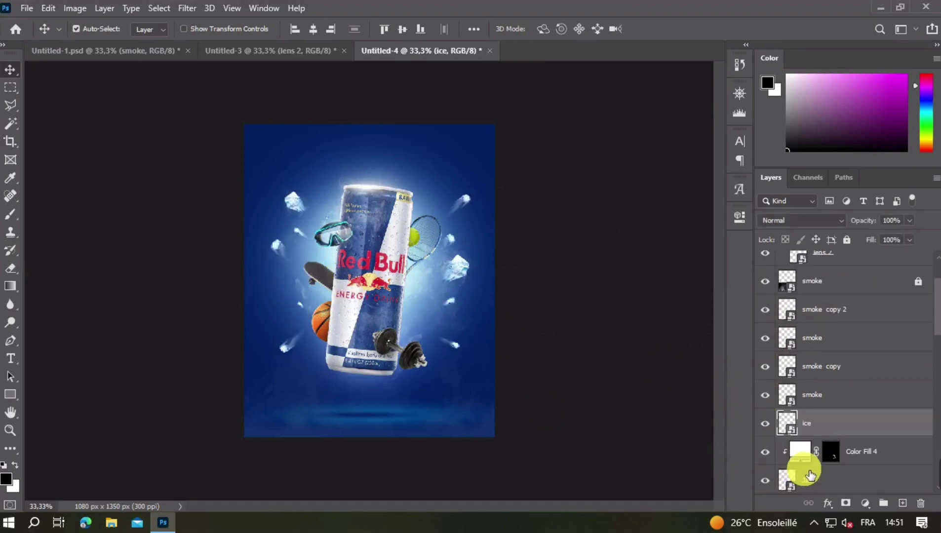
click(187, 7)
mouse_move(221, 165)
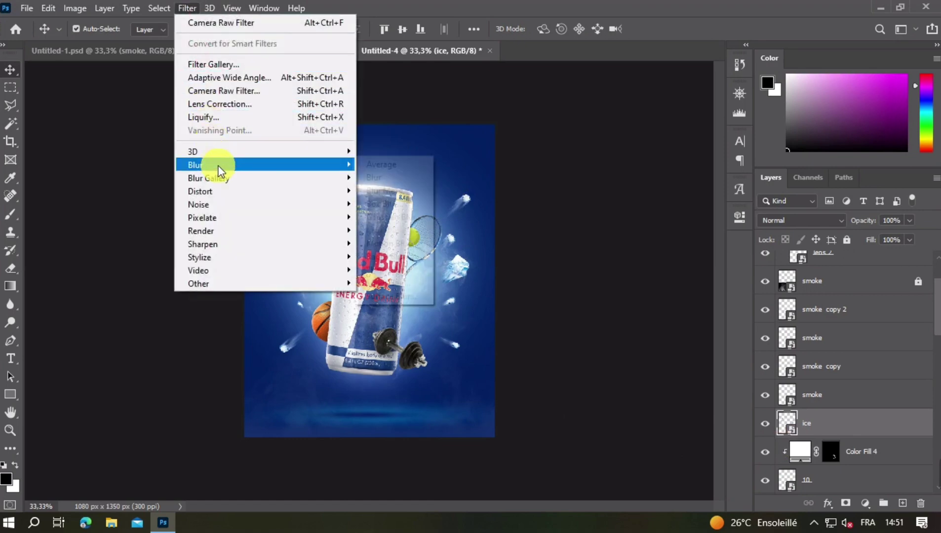
click(395, 243)
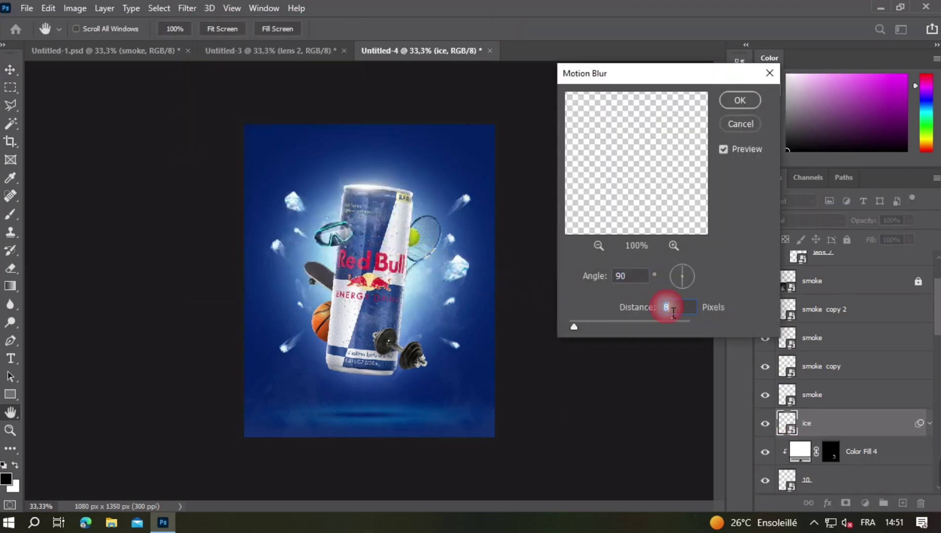
text(10)
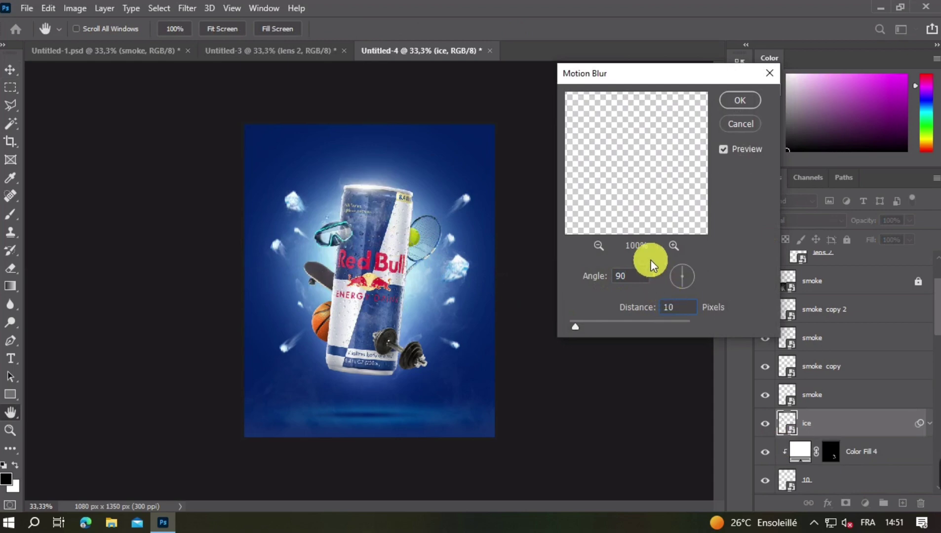
click(677, 309)
text(8)
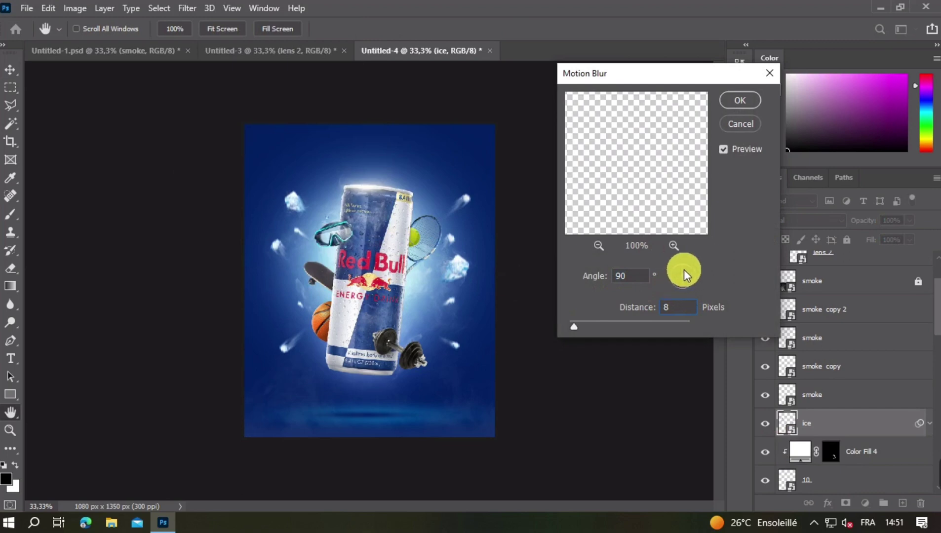
double_click(689, 307)
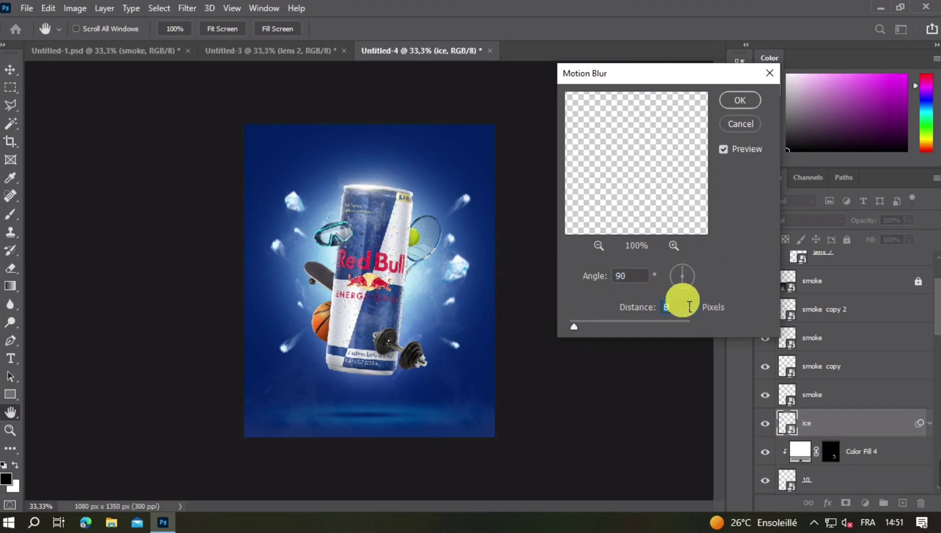
text(7)
click(739, 102)
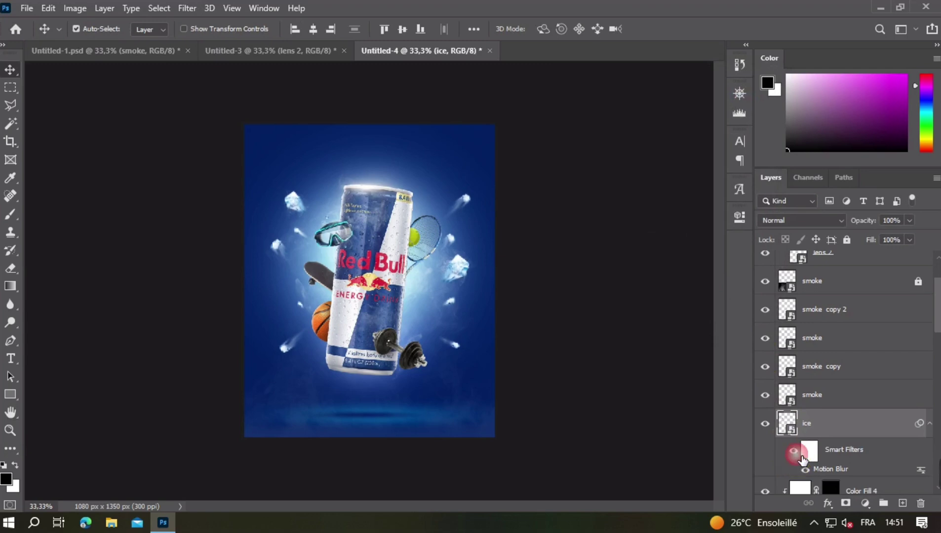
Merge all visible layers into a new top layer and open it in Camera Raw
drag(790, 447, 820, 355)
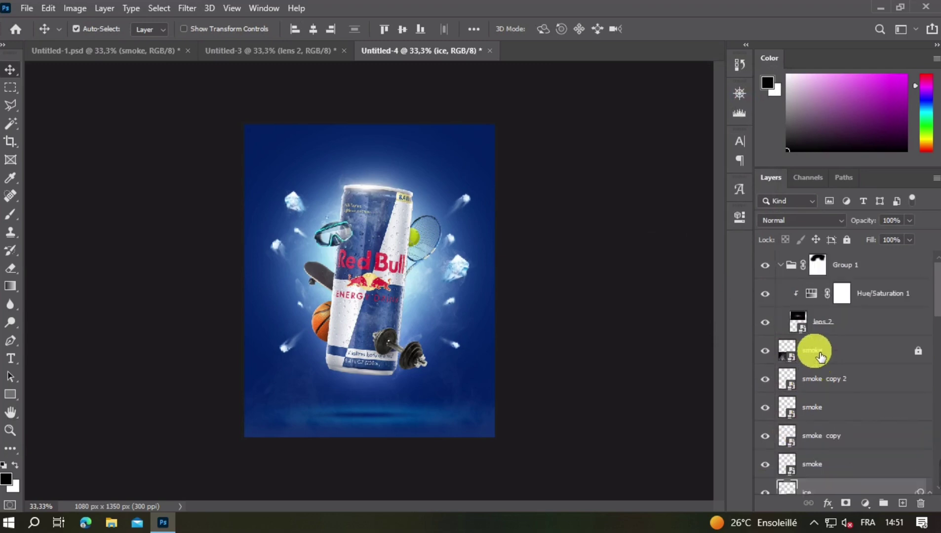
click(859, 277)
key(ctrl+shift+alt+e)
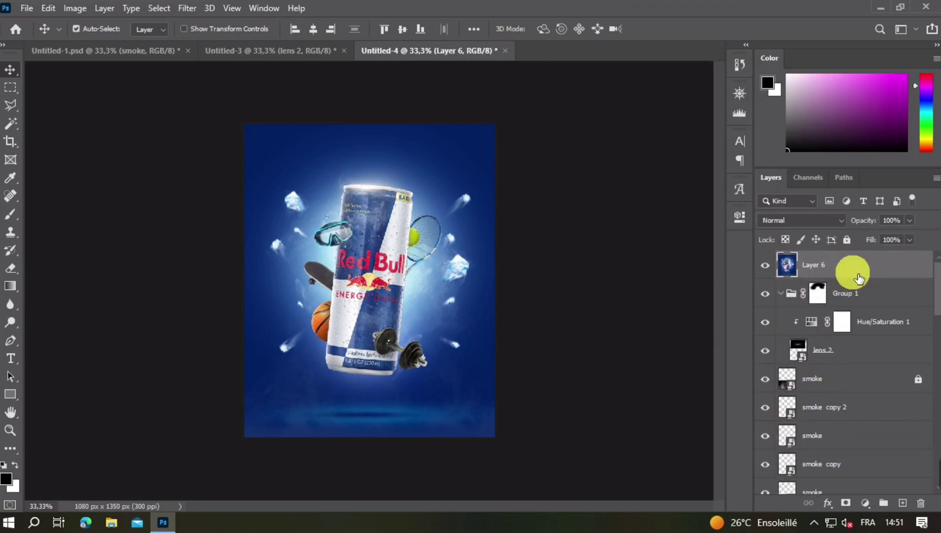
click(190, 9)
click(208, 88)
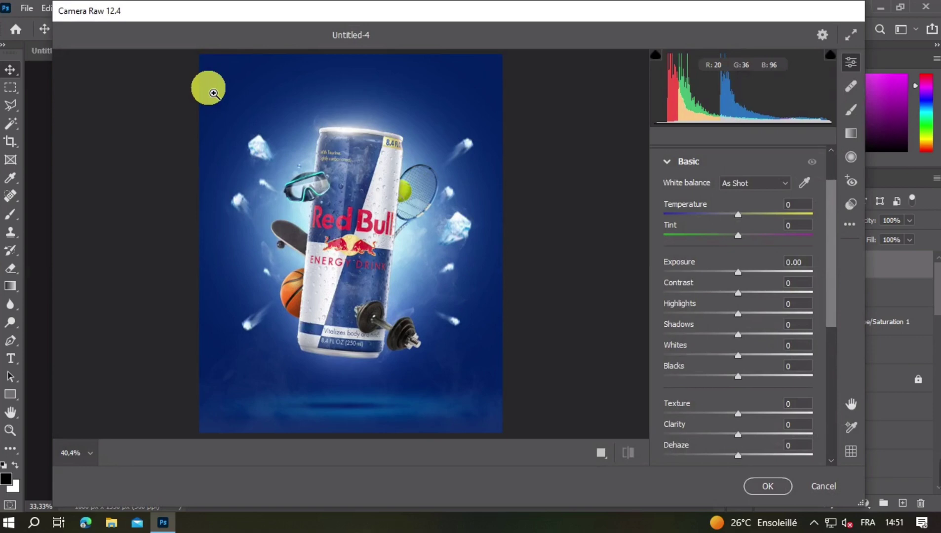
Set Camera Raw tint to -10, exposure to +0.05 and highlights to +10
click(774, 228)
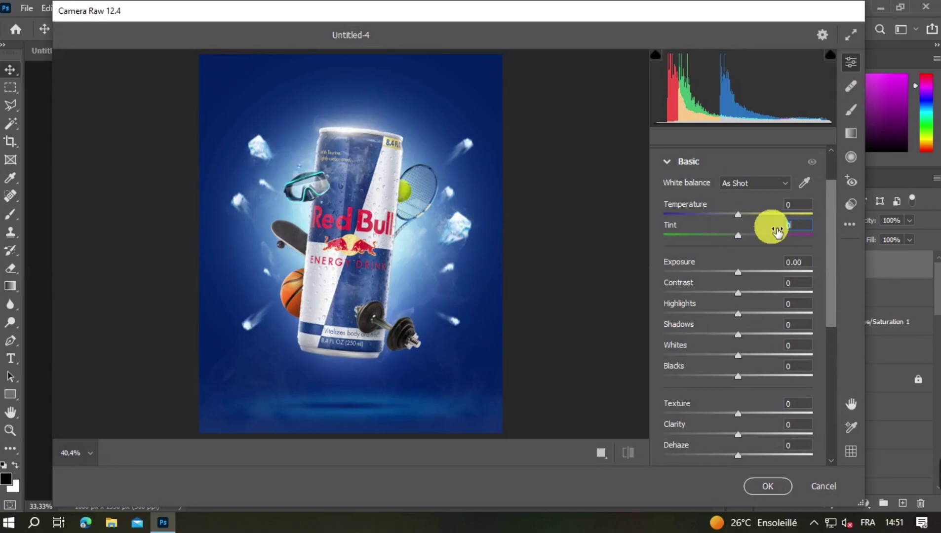
text(-10)
key(Tab)
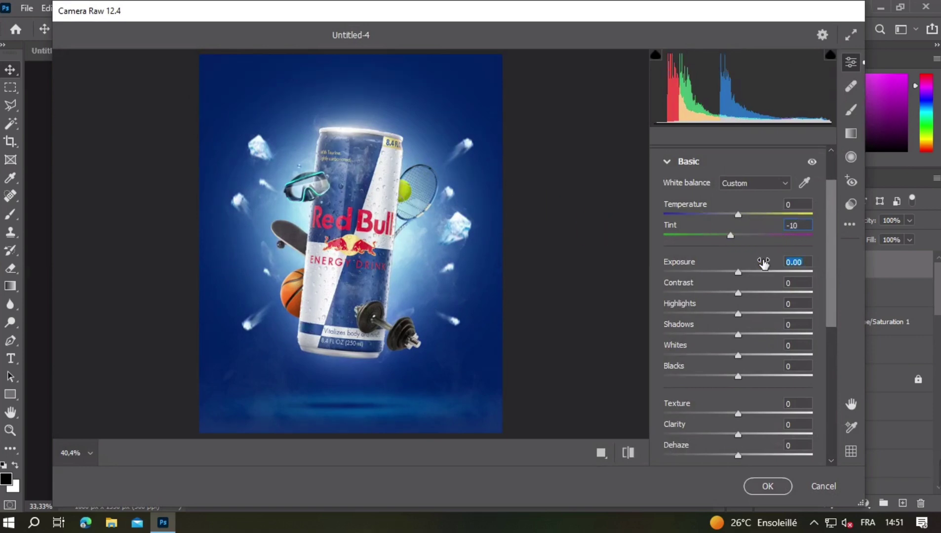
drag(764, 264, 765, 265)
click(765, 275)
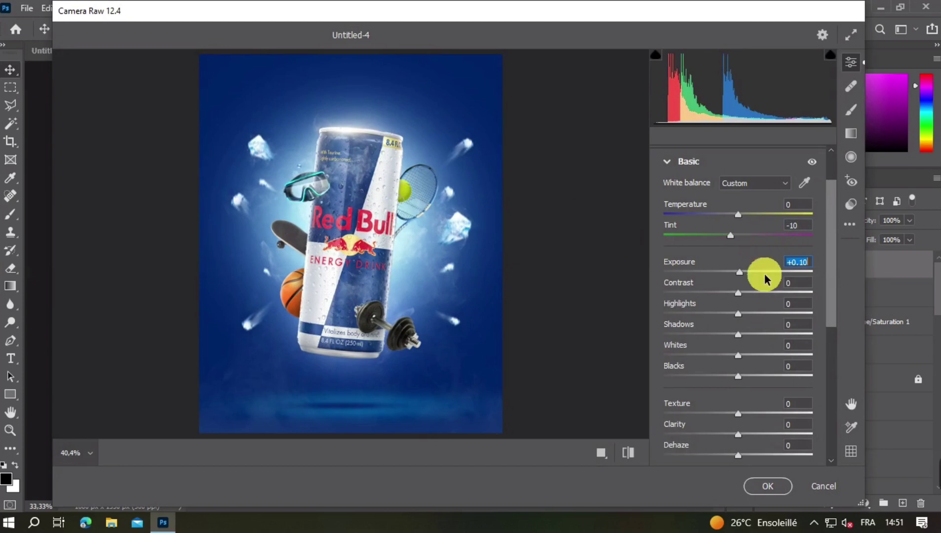
key(Down)
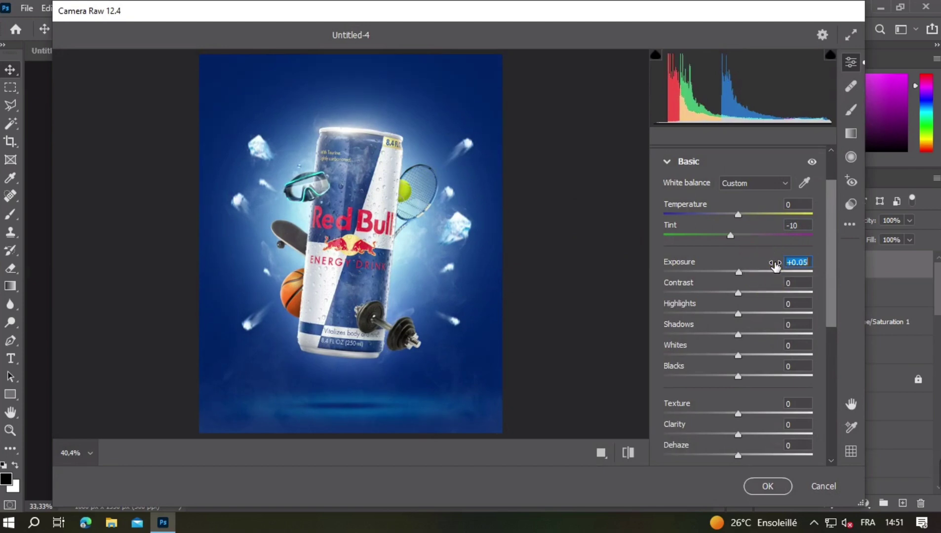
click(764, 285)
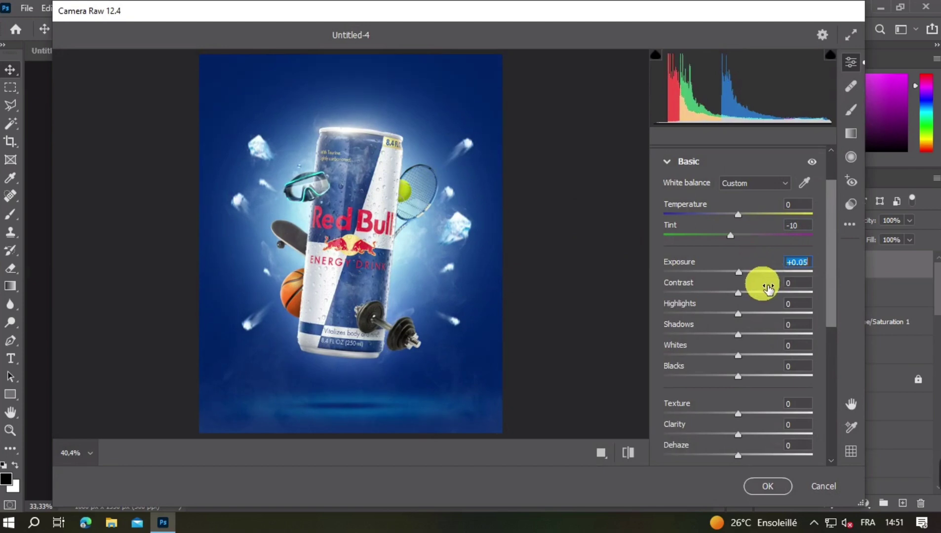
key(Tab)
key(Tab)
text(10)
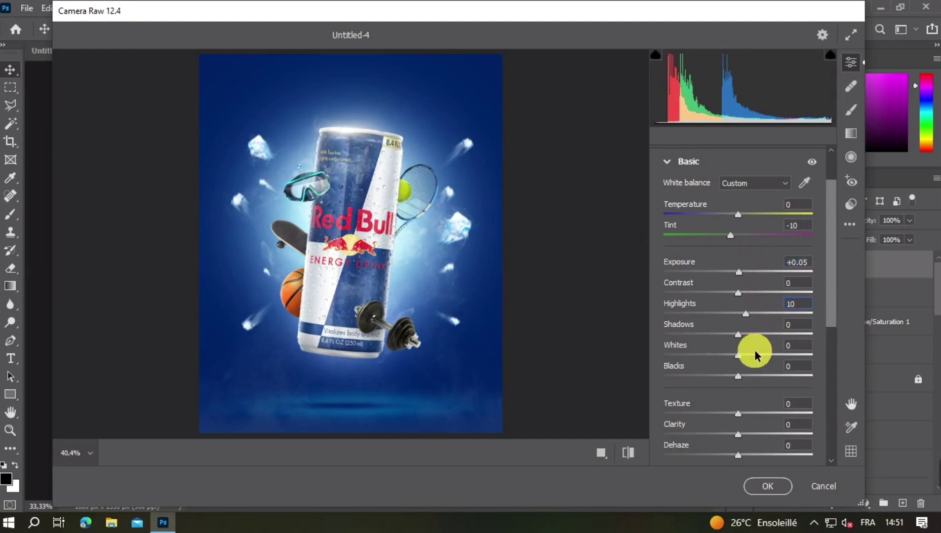
text(5)
Set whites +5, blacks -5, texture +10 and clarity +5
key(Tab)
text(-)
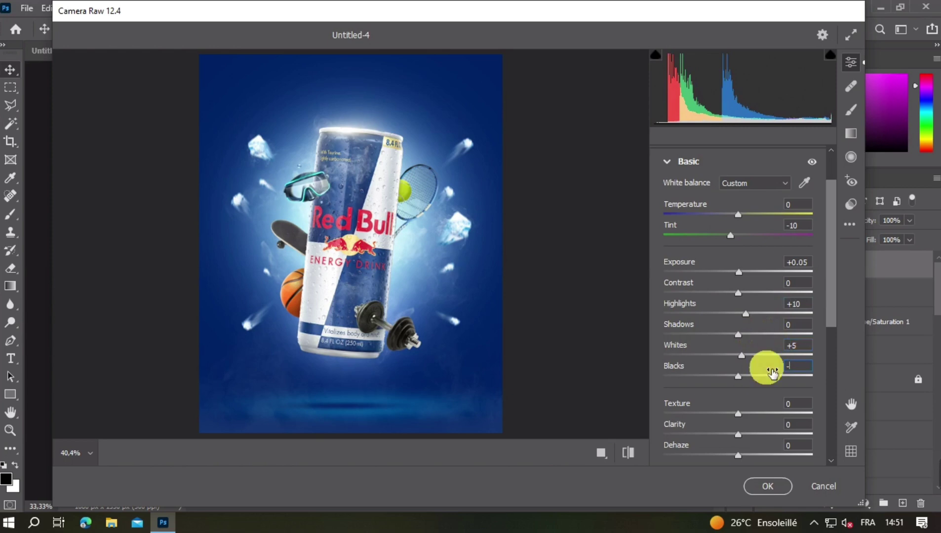
text(5)
click(772, 410)
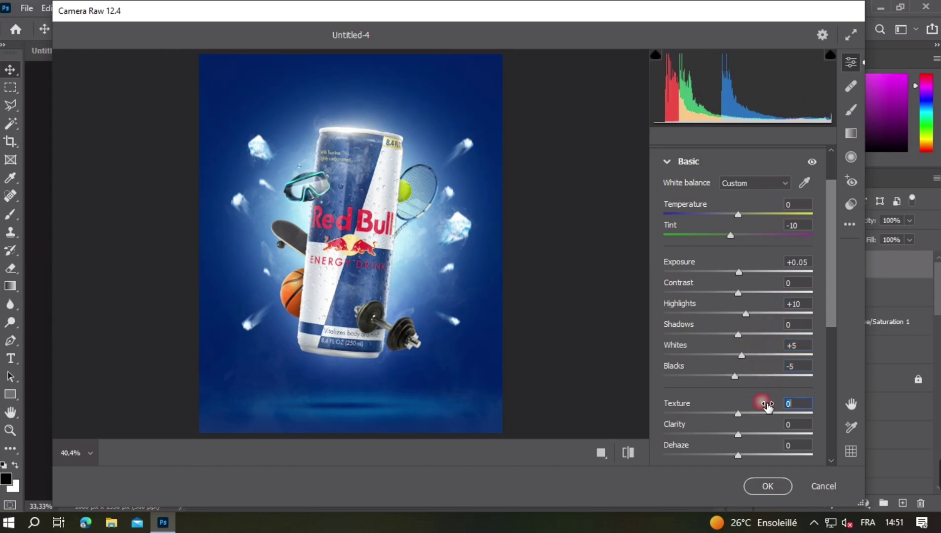
text(10)
click(774, 431)
text(+10)
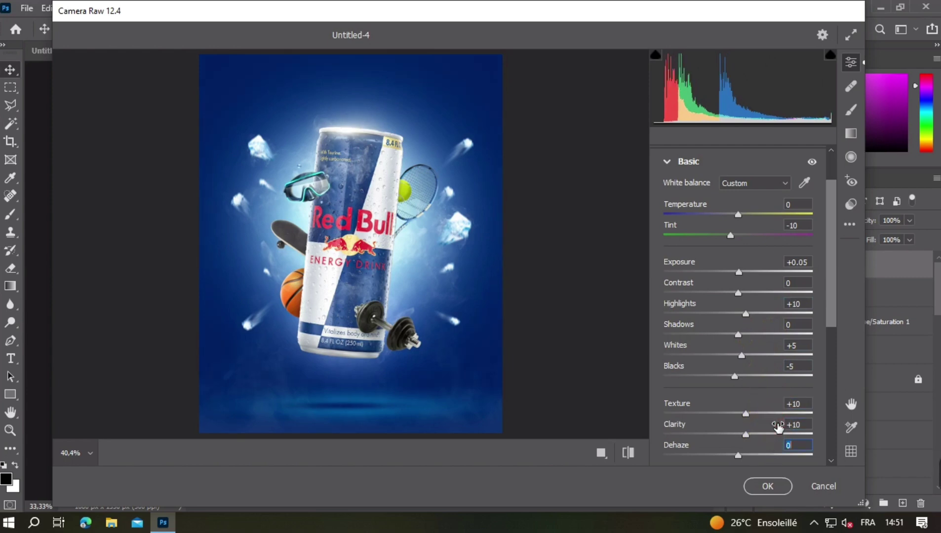
double_click(790, 425)
text(5)
scroll(738, 374, down, 2)
Set Camera Raw sharpening to 5 and lens distortion to -3
scroll(738, 374, down, 2)
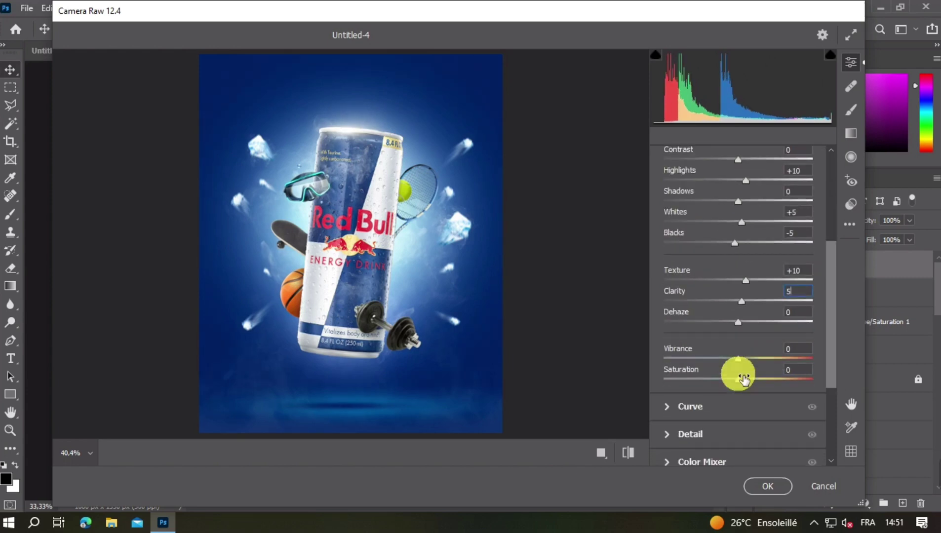
scroll(738, 376, down, 2)
scroll(707, 368, down, 1)
click(667, 335)
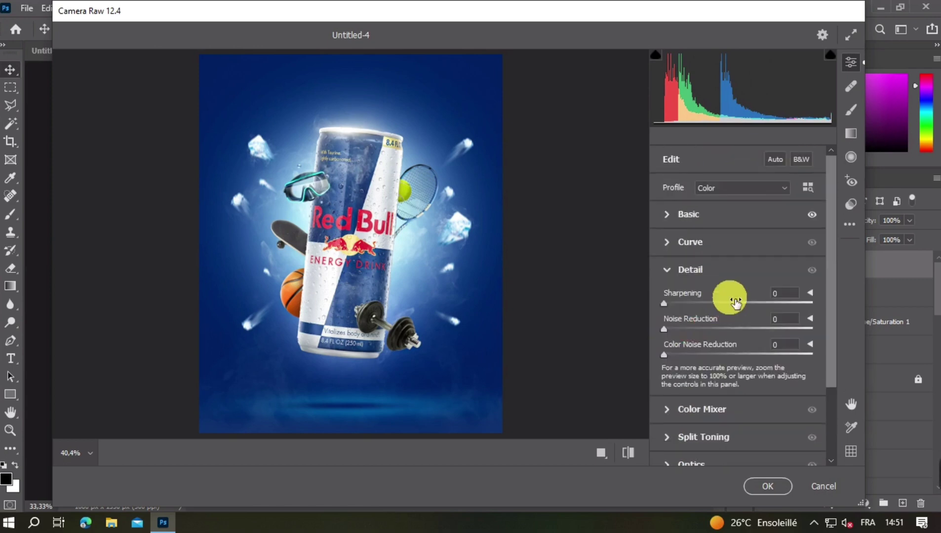
text(5)
click(663, 270)
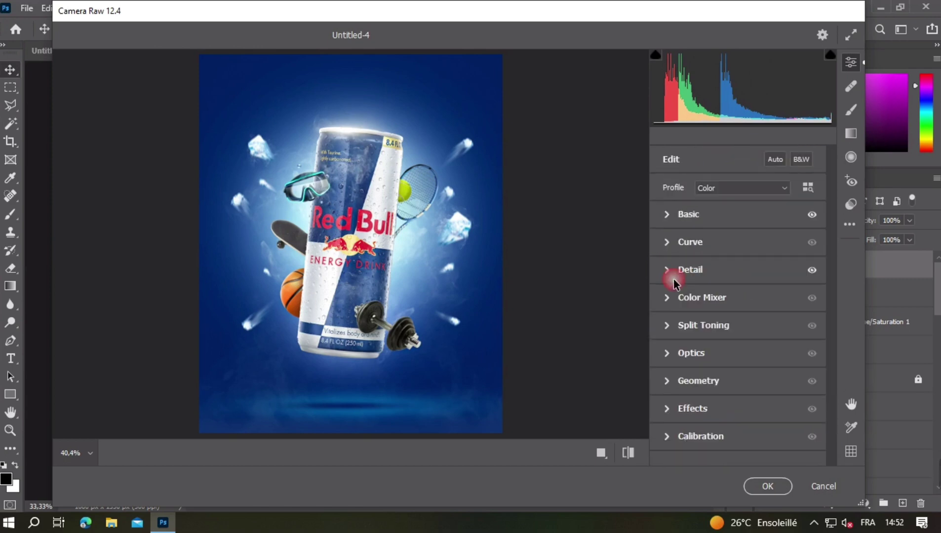
click(667, 352)
click(760, 376)
text(-)
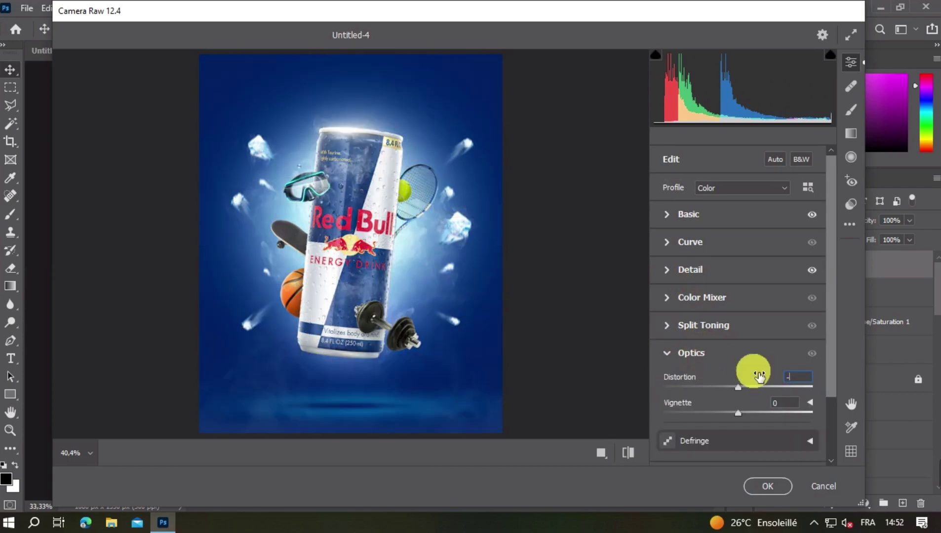
text(3)
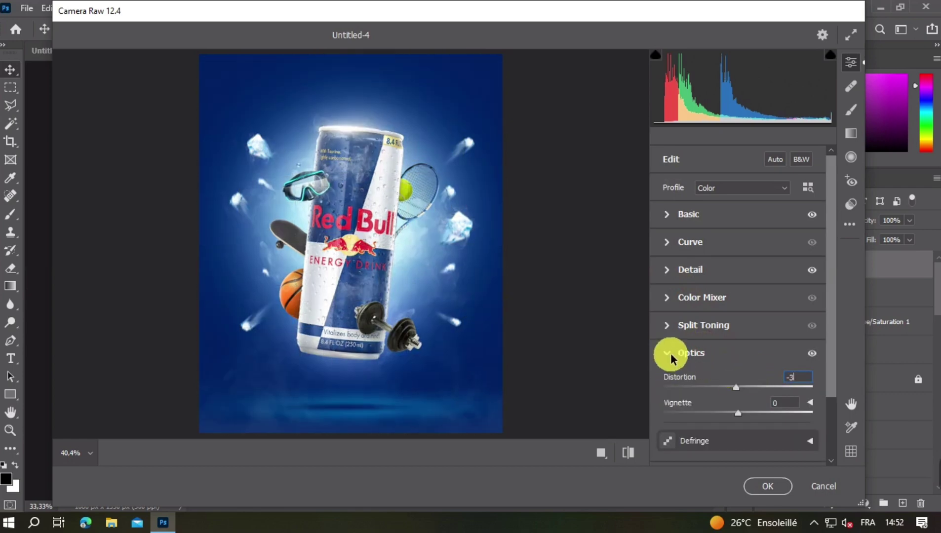
click(671, 353)
Set vignetting to -7 and apply the Camera Raw grade to the merged layer
click(672, 413)
click(738, 415)
text(-7)
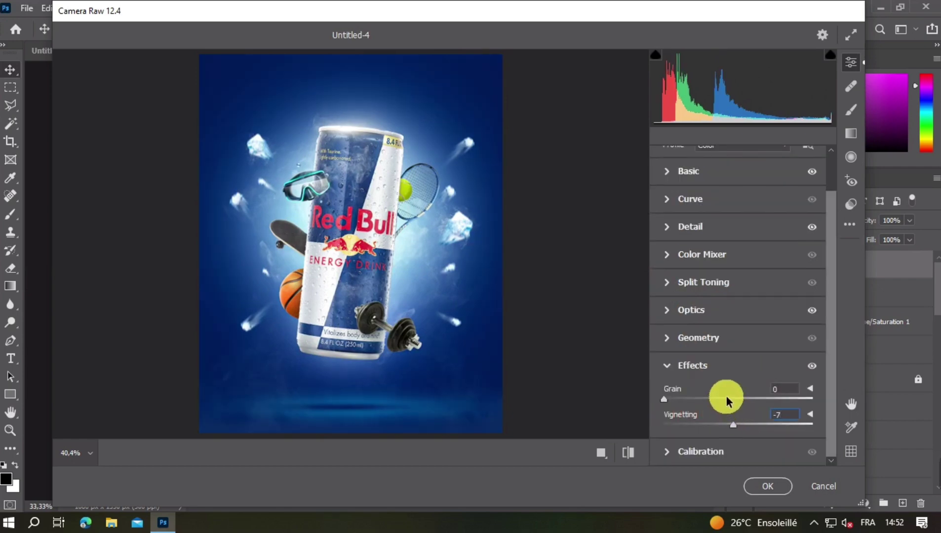
click(660, 364)
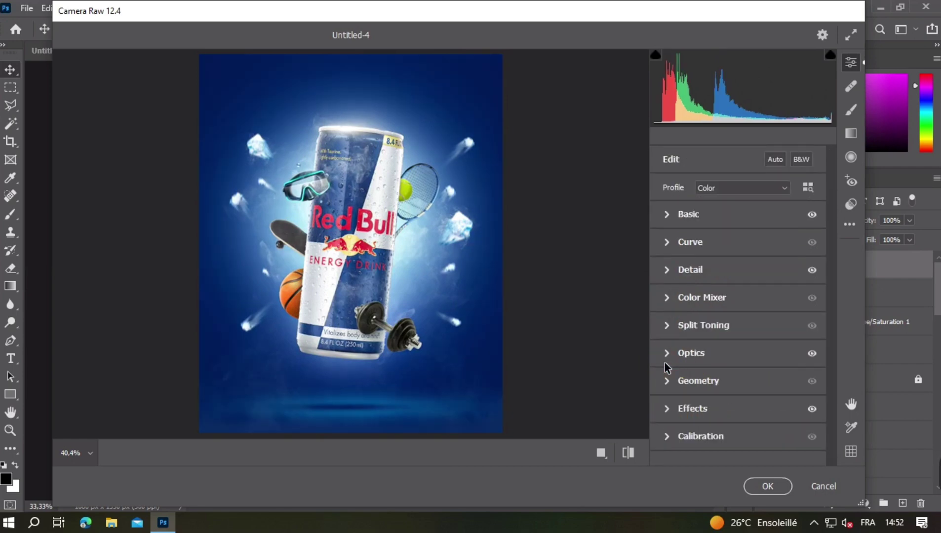
click(681, 214)
scroll(706, 281, down, 2)
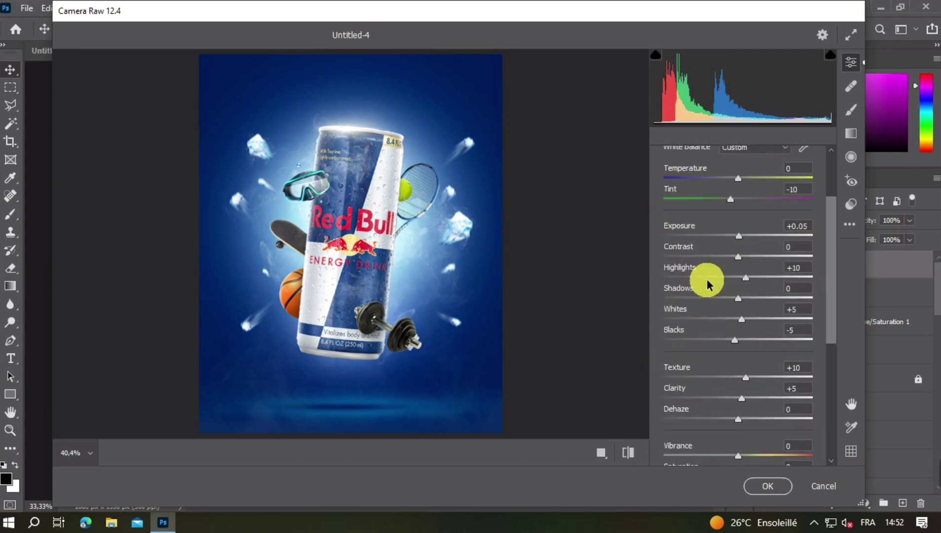
click(779, 485)
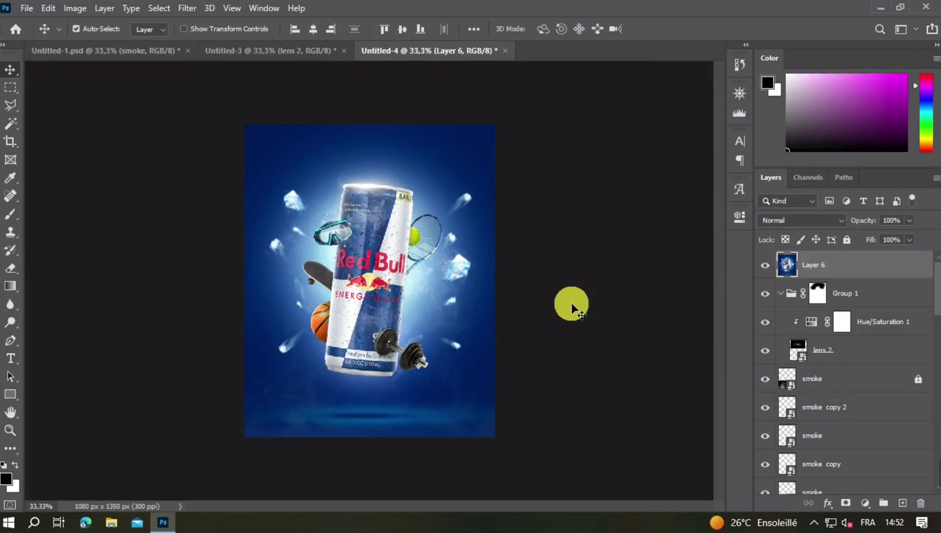
key(ctrl+plus)
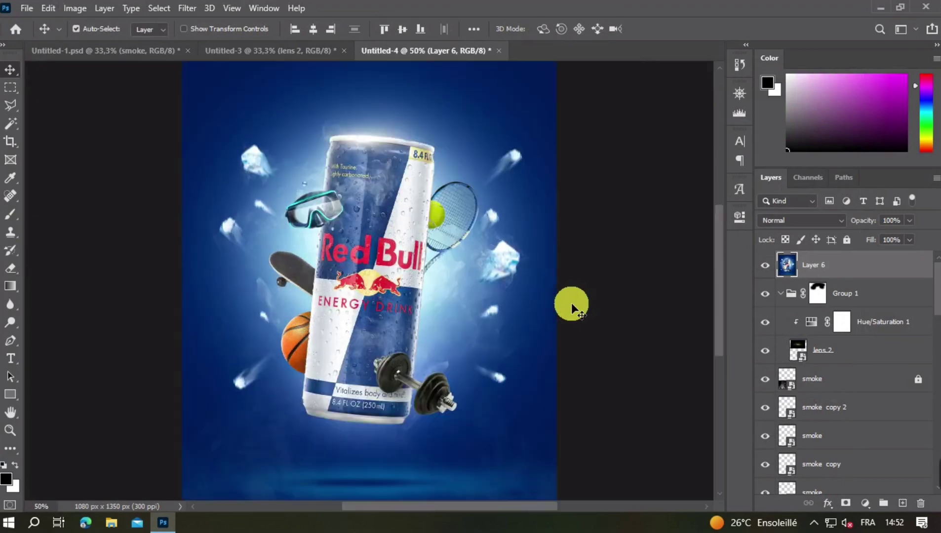
click(765, 267)
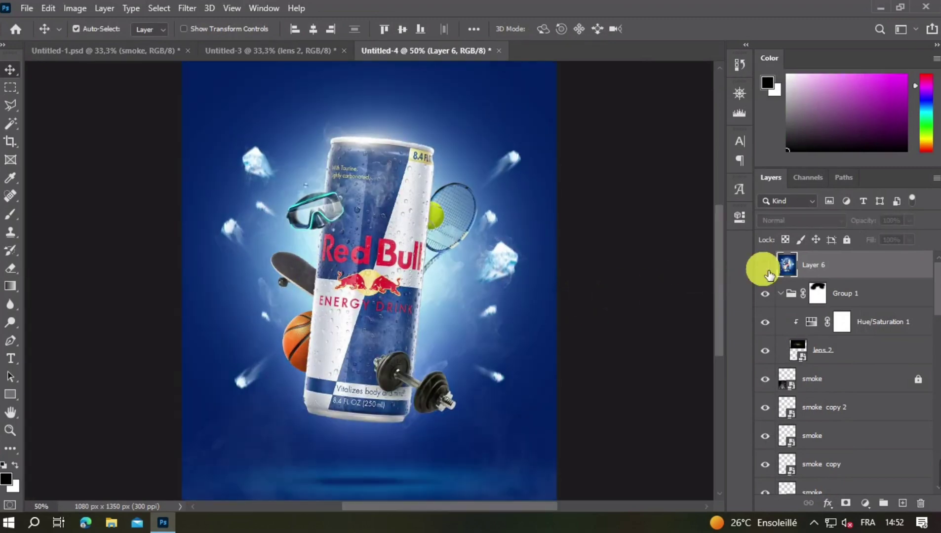
click(766, 266)
key(ctrl+minus)
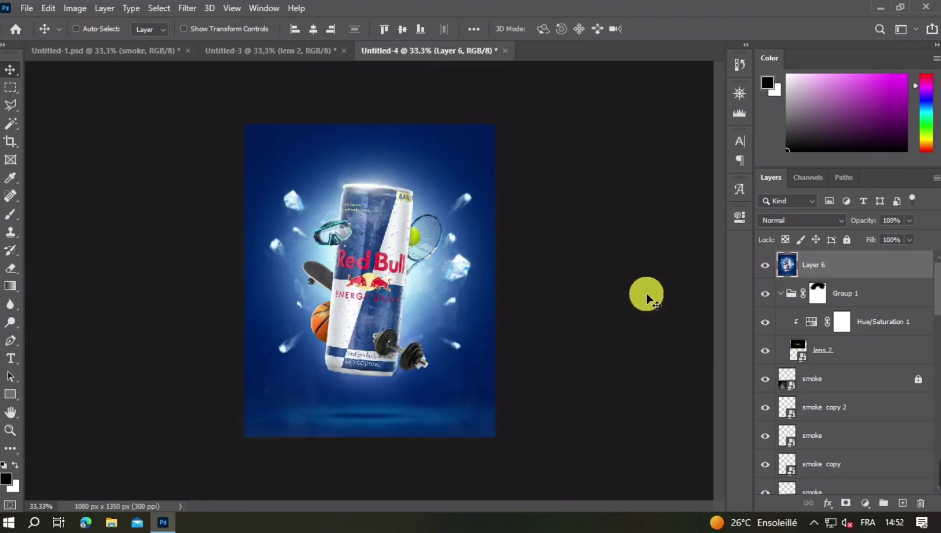
key(ctrl+minus)
key(ctrl+plus)
click(766, 266)
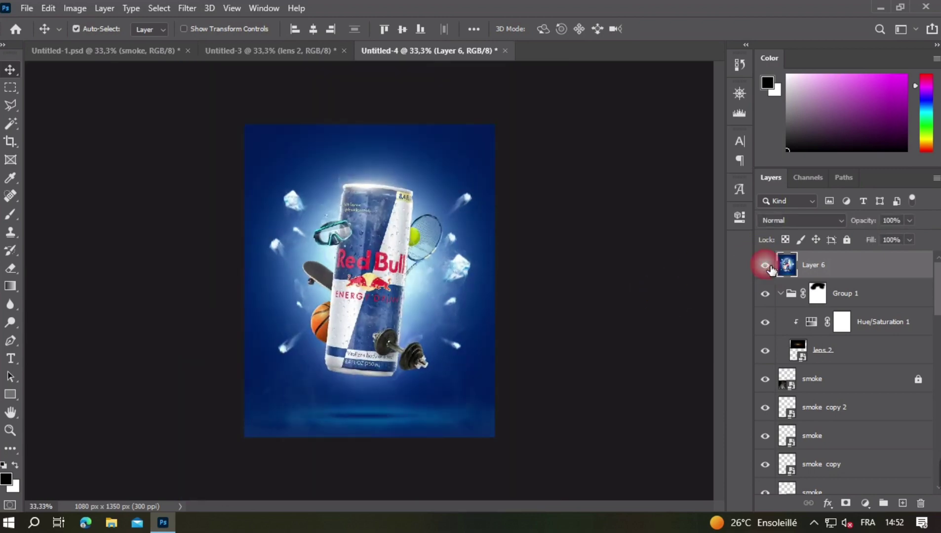
click(767, 266)
click(766, 267)
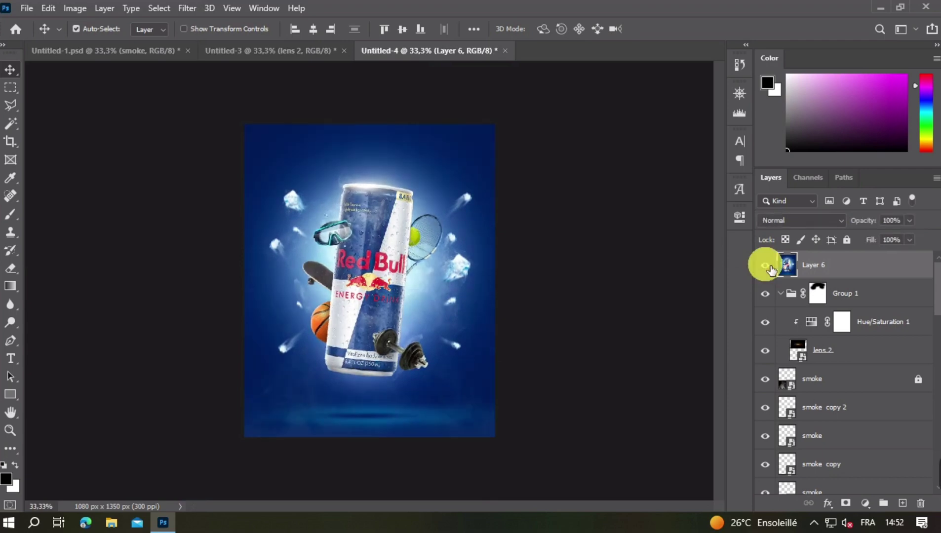
key(ctrl+plus)
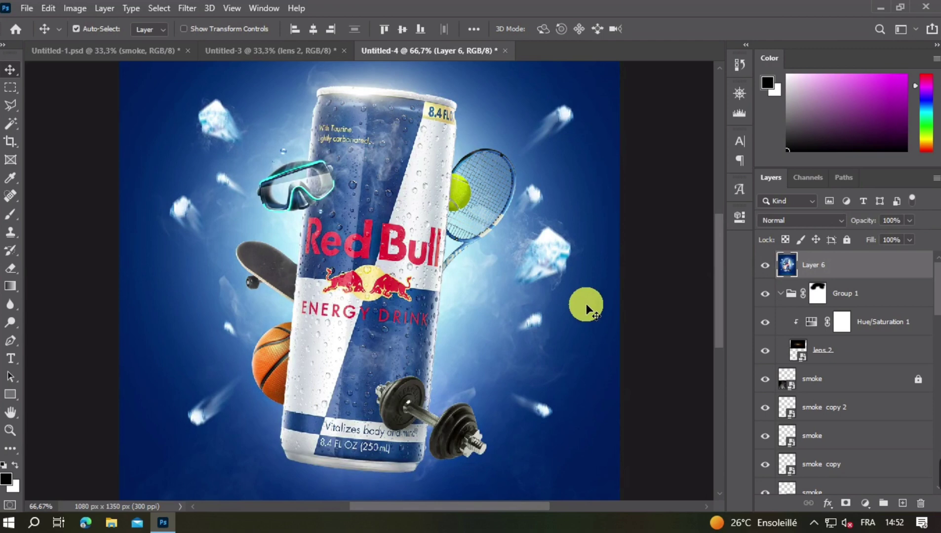
key(ctrl+minus)
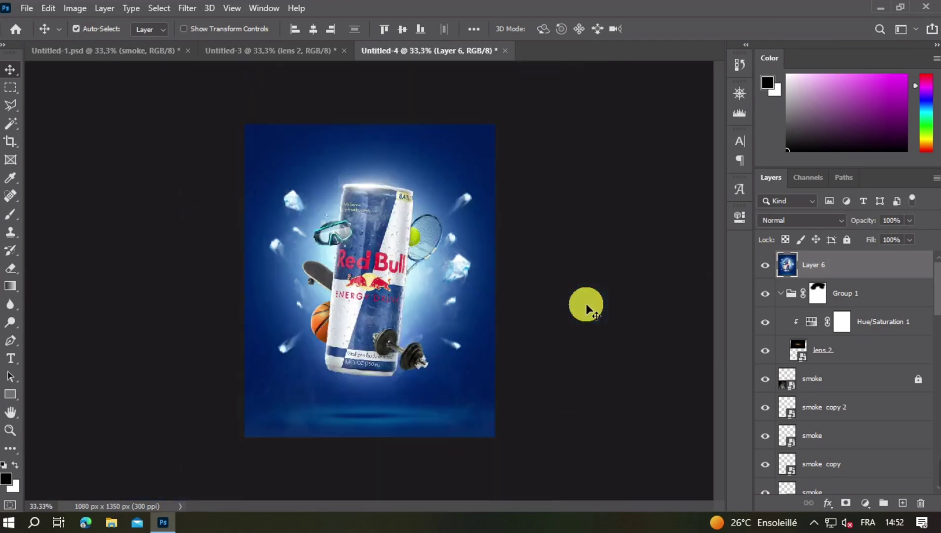
key(ctrl+comma)
key(ctrl+comma)
key(ctrl+plus)
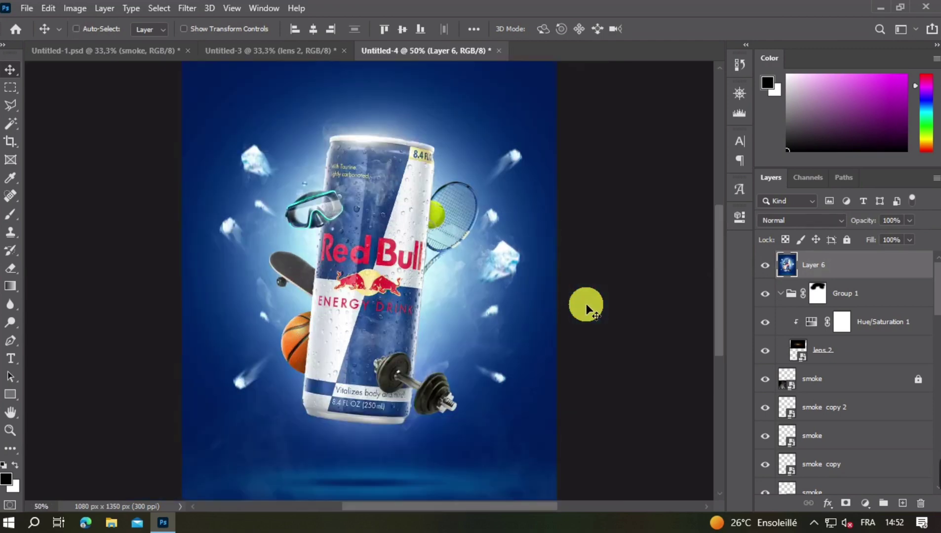
key(ctrl+minus)
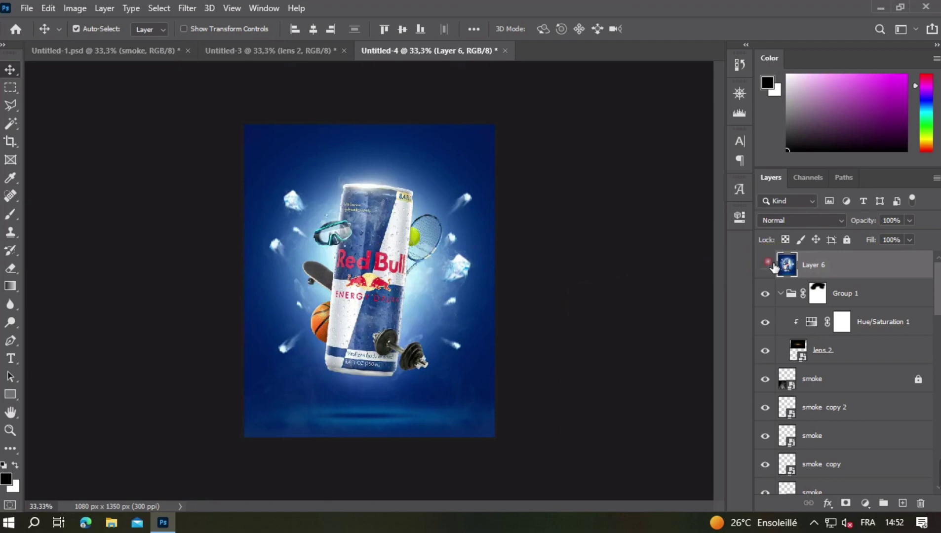
click(765, 265)
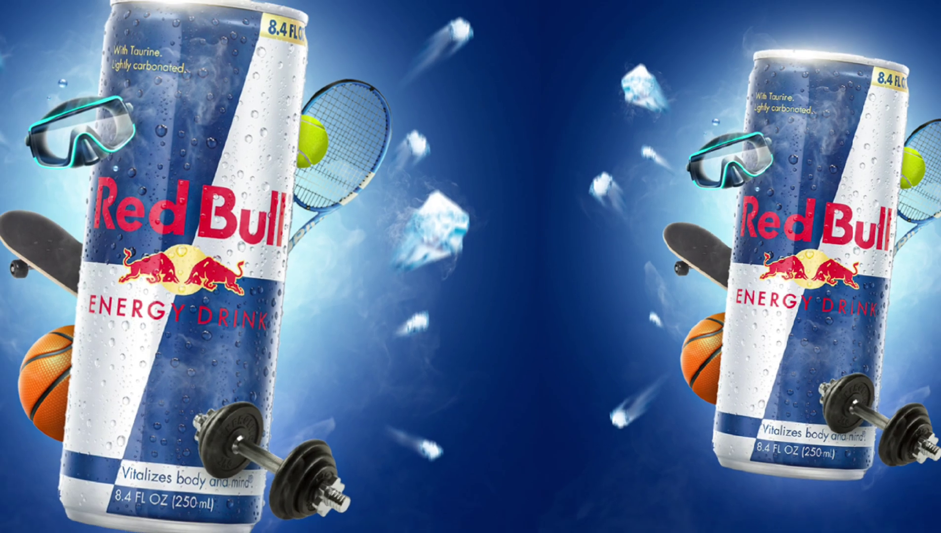